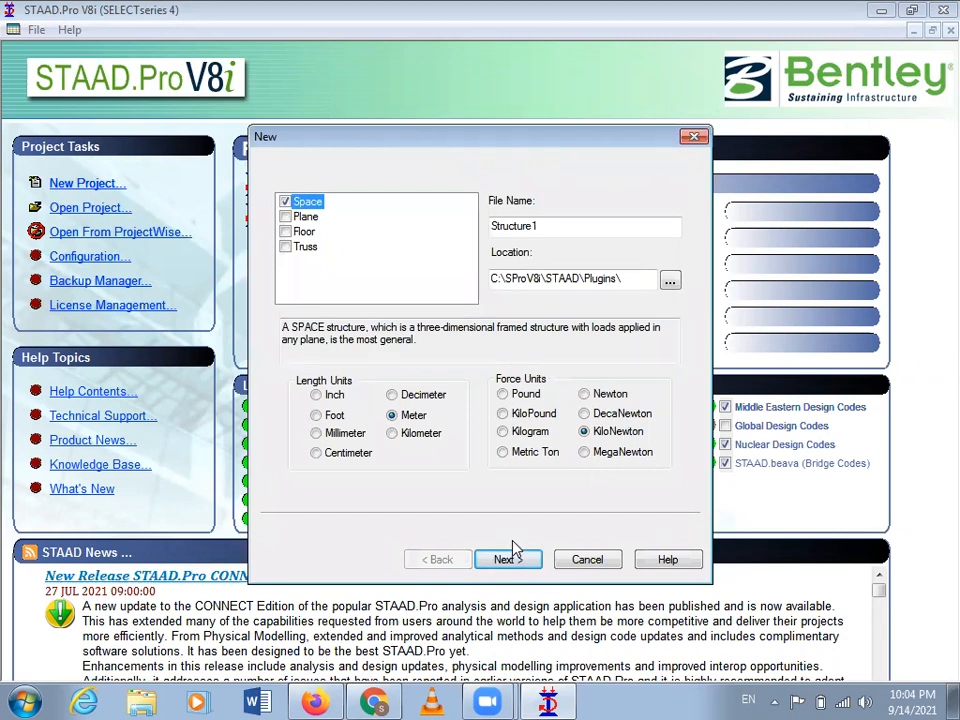
Step: Create the Space structure Structure1 in meters and kilonewtons, overwriting the existing file, start with Add Beam and dismiss the snap grid
{"action": "left_click", "coordinate": [510, 560]}
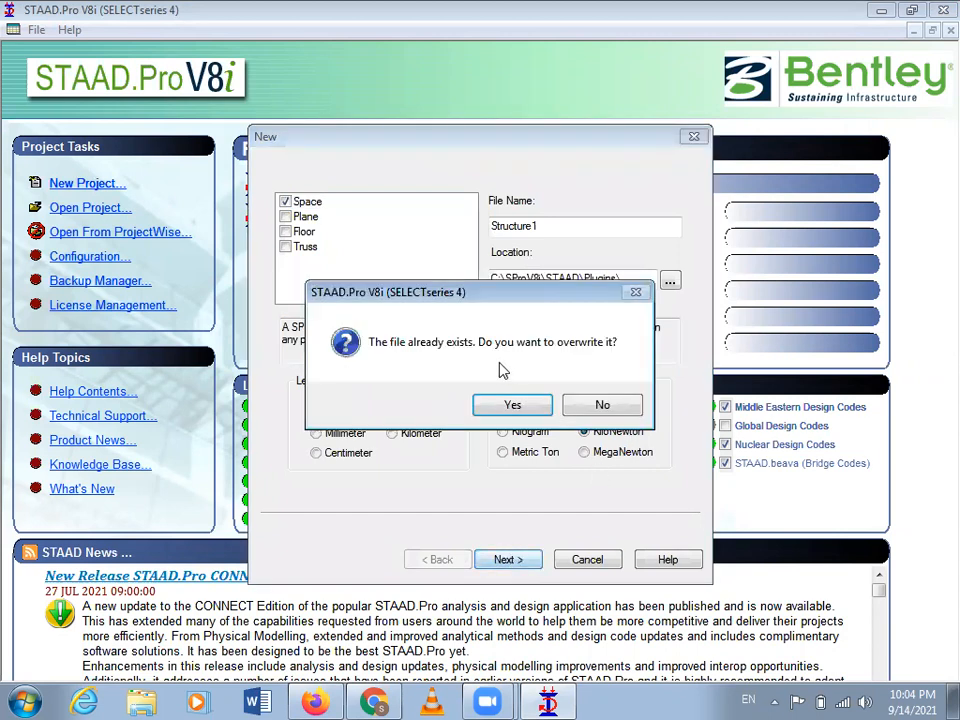
{"action": "left_click", "coordinate": [510, 412]}
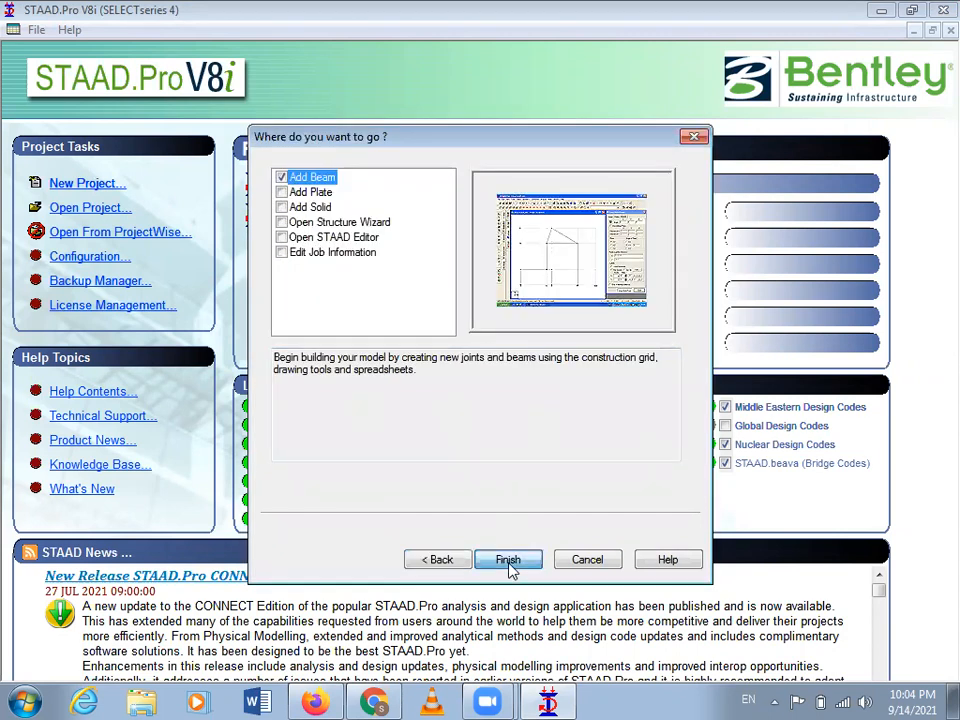
{"action": "left_click", "coordinate": [508, 560]}
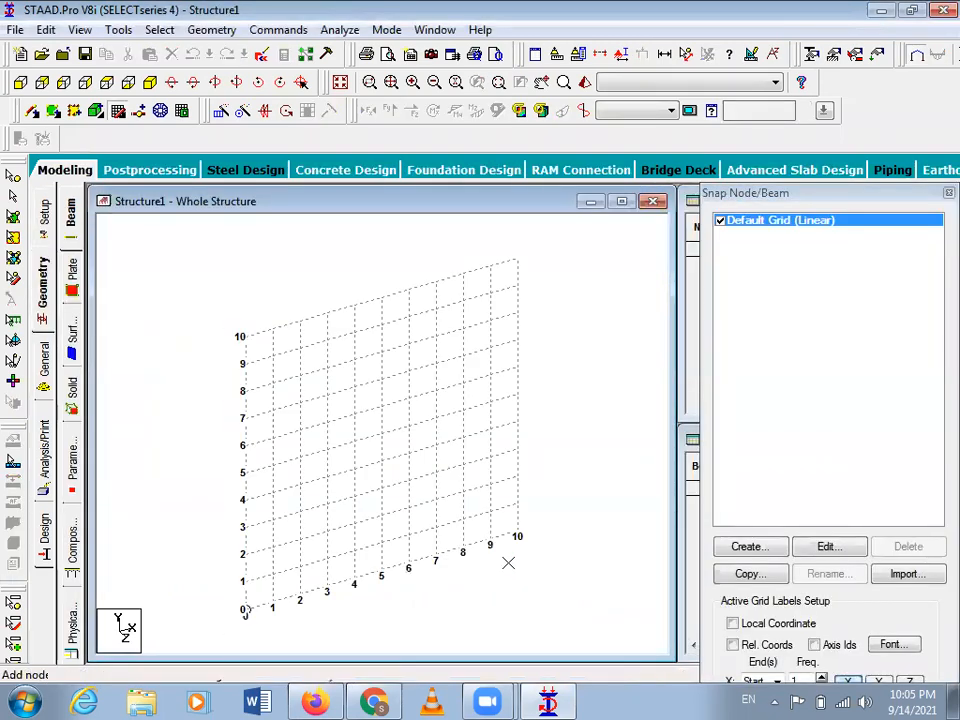
{"action": "left_click", "coordinate": [936, 195]}
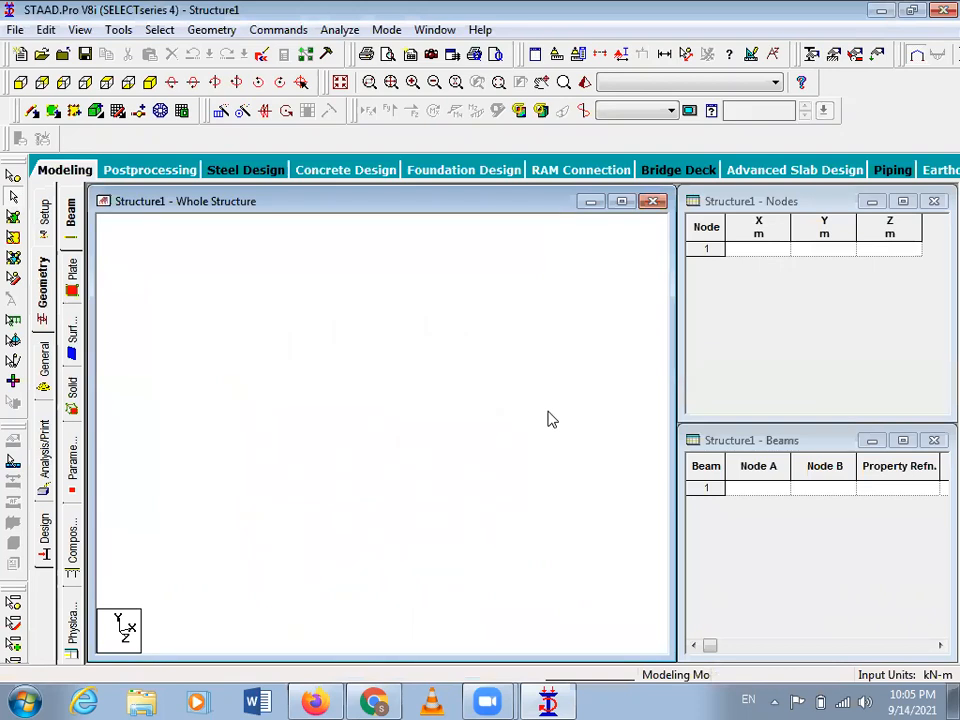
Step: Run the Structure Wizard and generate a spherical cap from Surface/Plate Models with 20 m sphere and base diameters, 10 latitude and 20 longitude divisions
{"action": "left_click", "coordinate": [211, 30]}
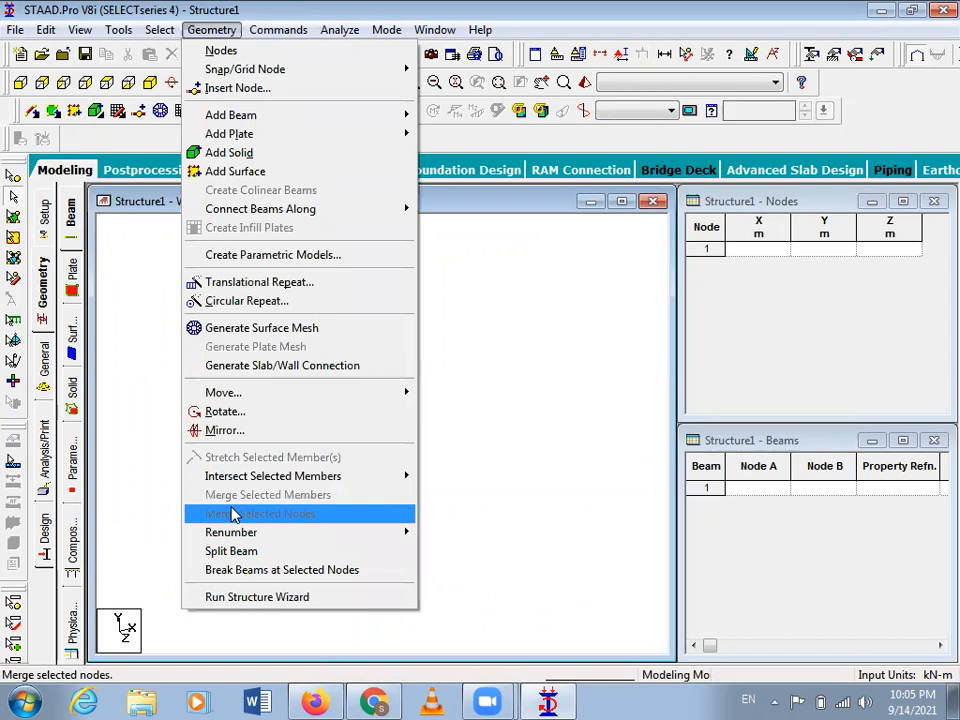
{"action": "left_click", "coordinate": [239, 601]}
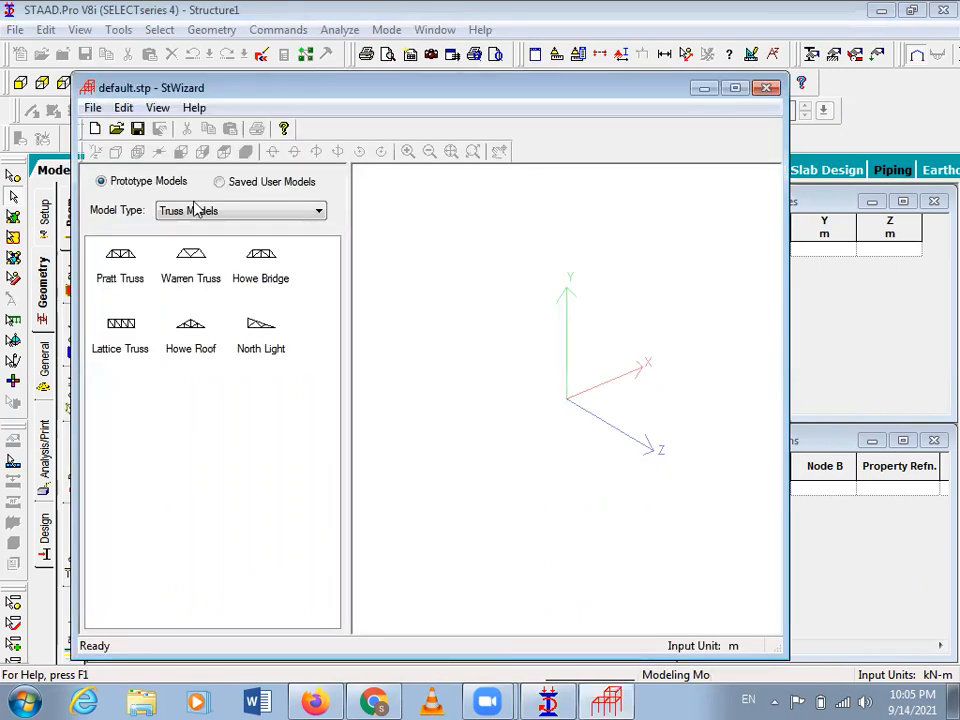
{"action": "left_click", "coordinate": [178, 215]}
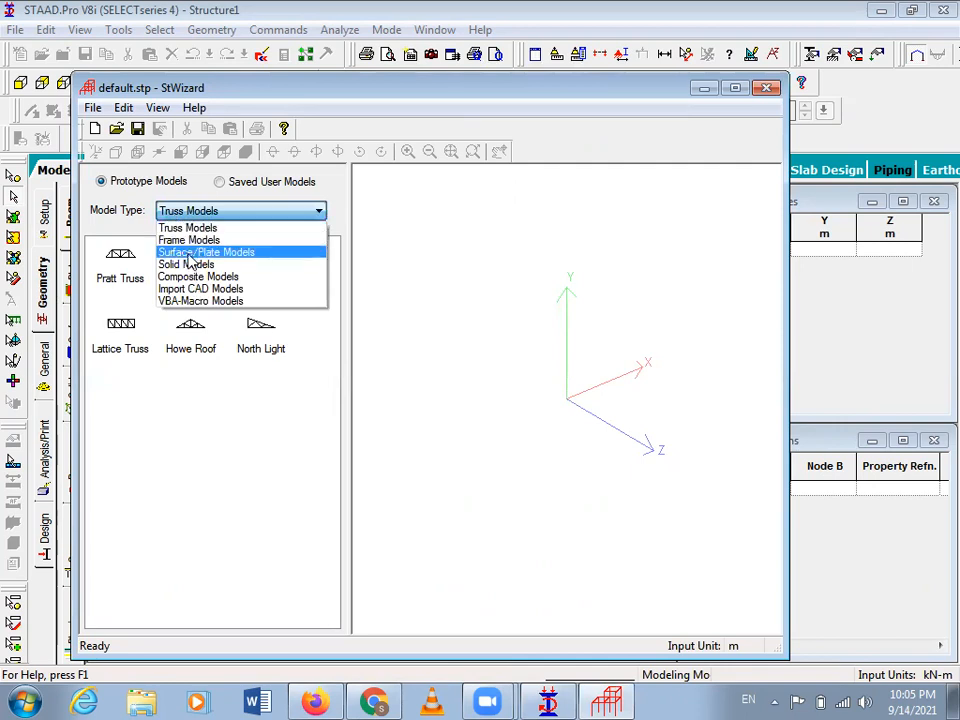
{"action": "left_click", "coordinate": [187, 256]}
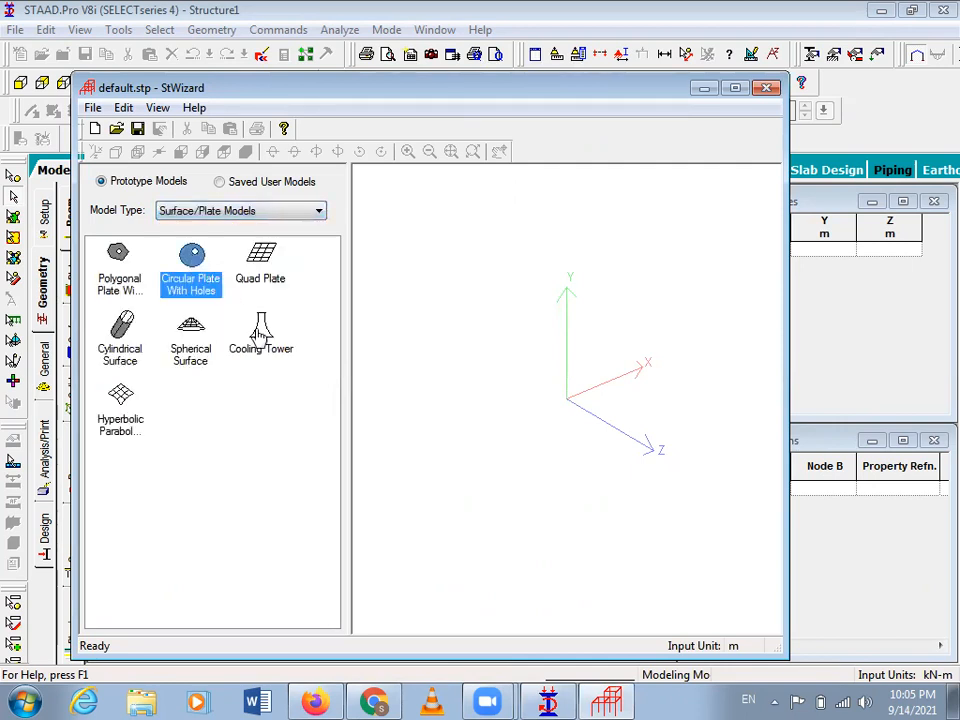
{"action": "left_click", "coordinate": [192, 342]}
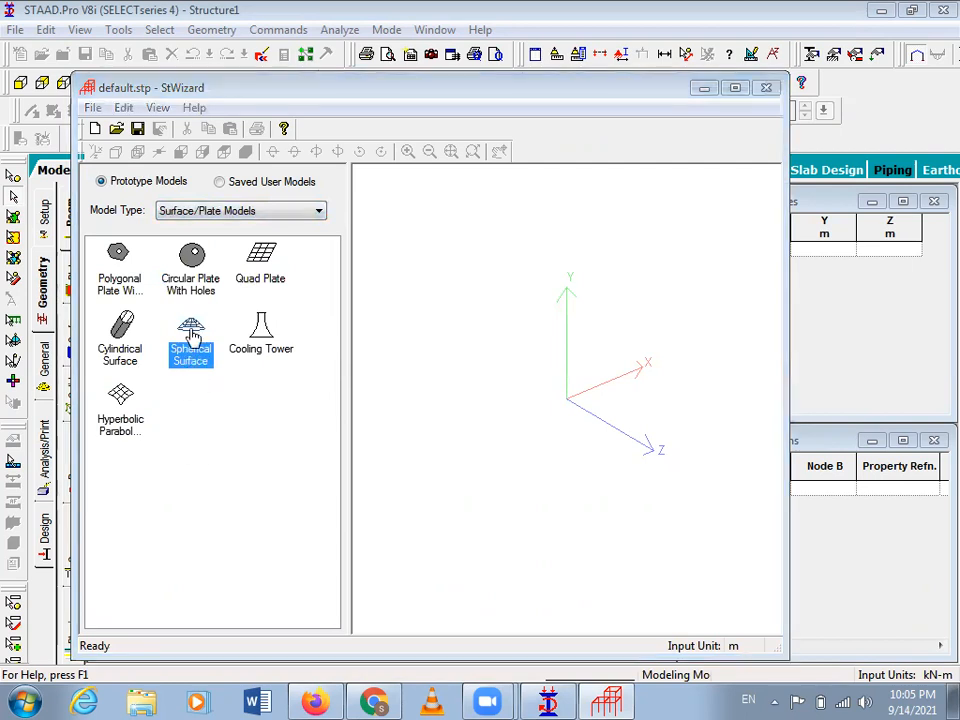
{"action": "left_click_drag", "start_coordinate": [191, 352], "coordinate": [478, 432]}
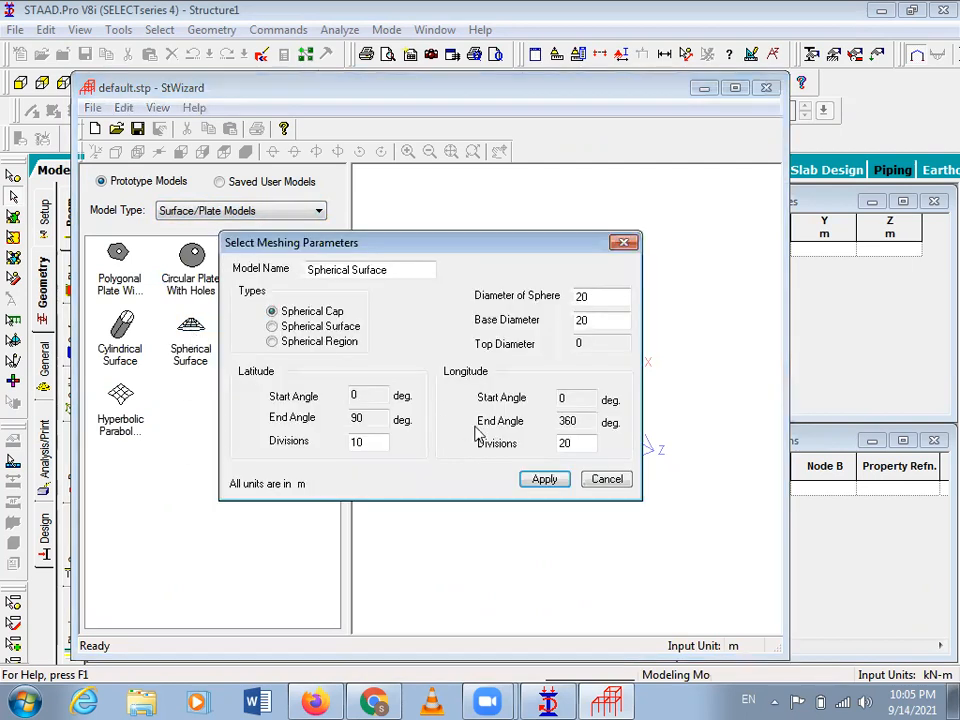
{"action": "left_click", "coordinate": [545, 480]}
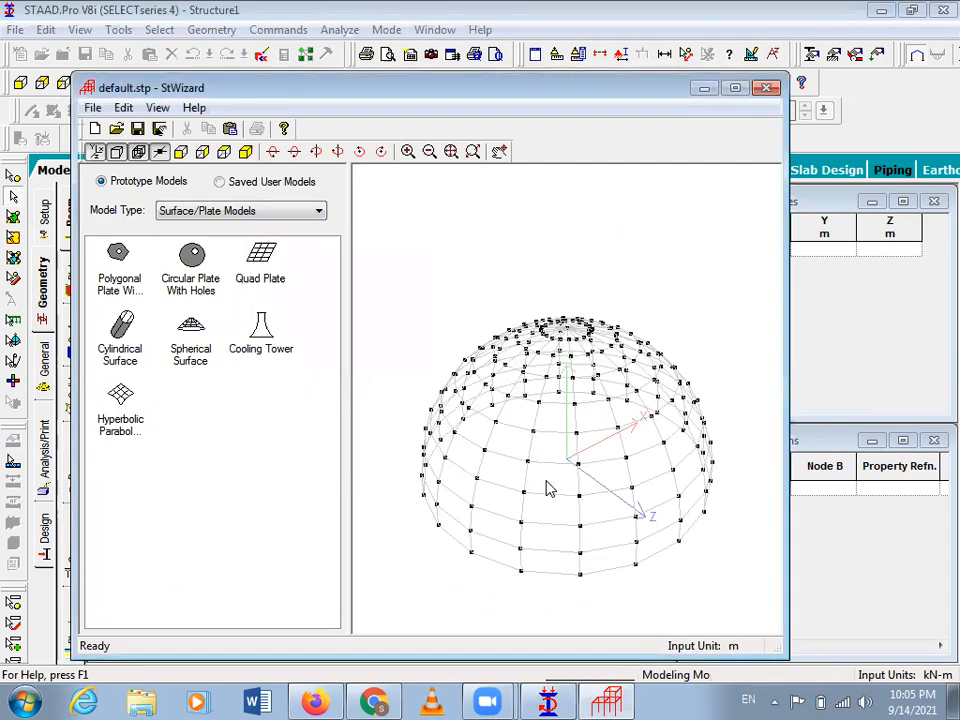
Step: Edit the spherical cap's meshing parameters and set the base diameter to 10 m
{"action": "left_click_drag", "start_coordinate": [585, 342], "coordinate": [574, 459]}
{"action": "double_click", "coordinate": [563, 463]}
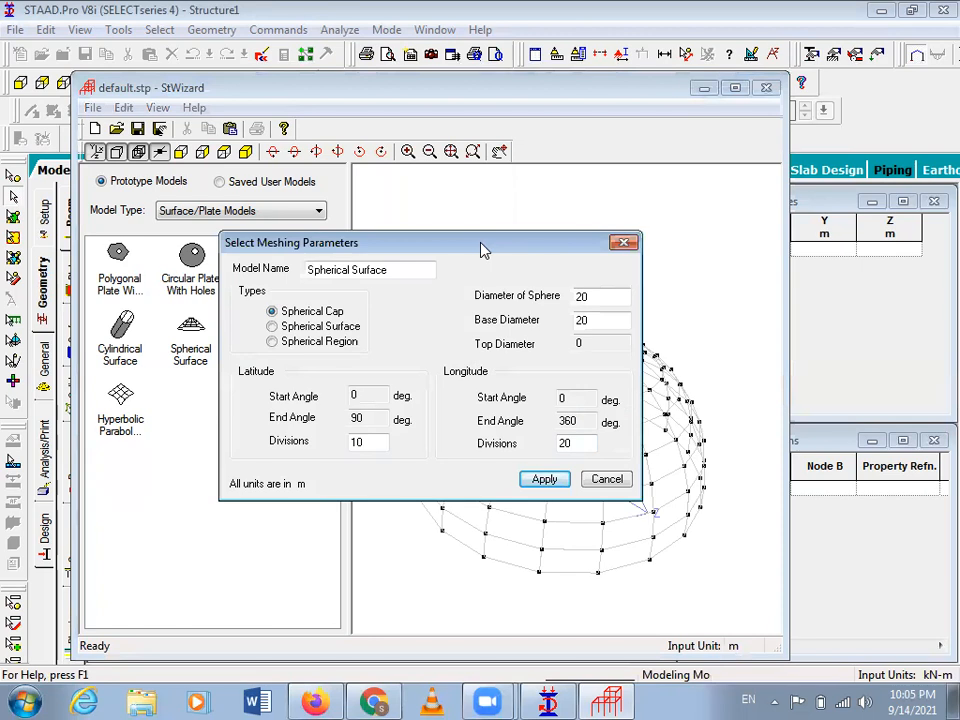
{"action": "left_click_drag", "start_coordinate": [480, 250], "coordinate": [355, 135]}
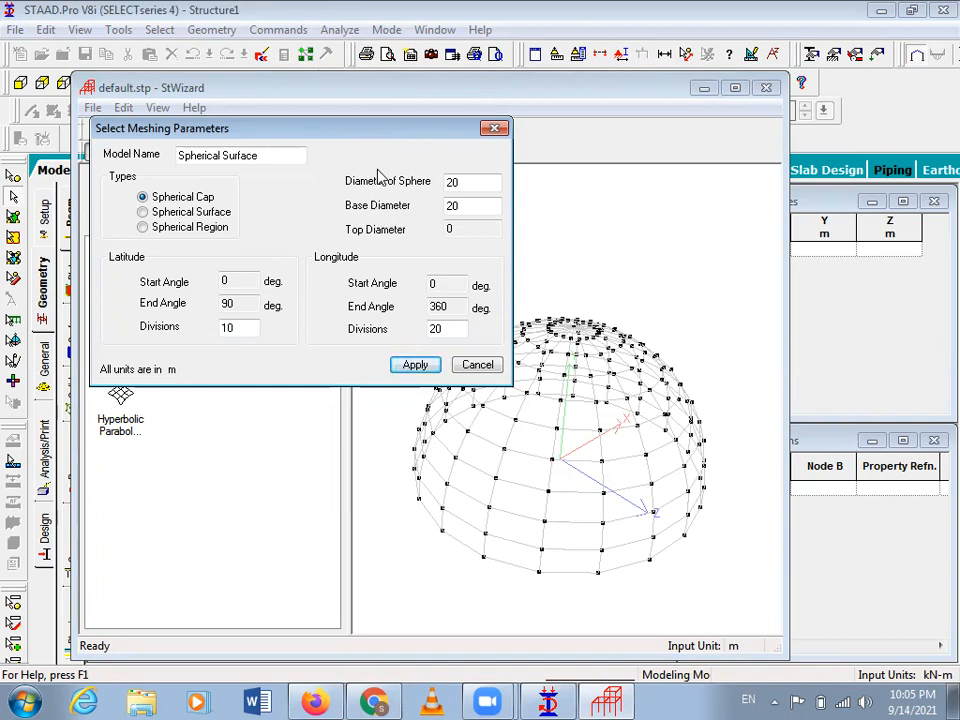
{"action": "left_click_drag", "start_coordinate": [369, 129], "coordinate": [342, 108]}
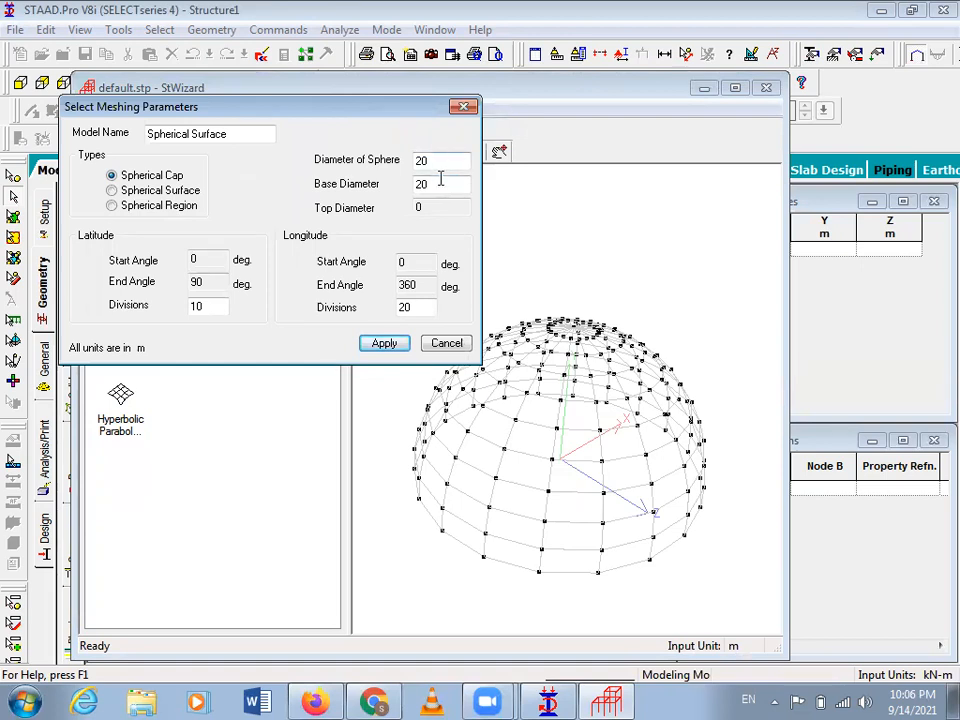
{"action": "left_click_drag", "start_coordinate": [440, 183], "coordinate": [354, 208]}
{"action": "type", "text": "1`"}
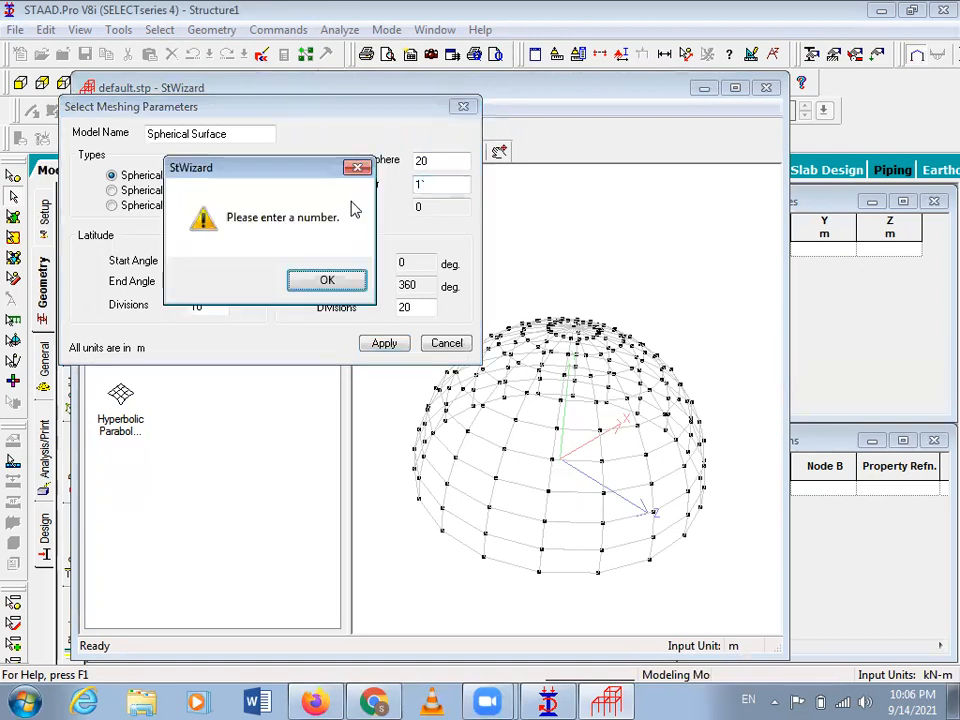
{"action": "left_click", "coordinate": [357, 167]}
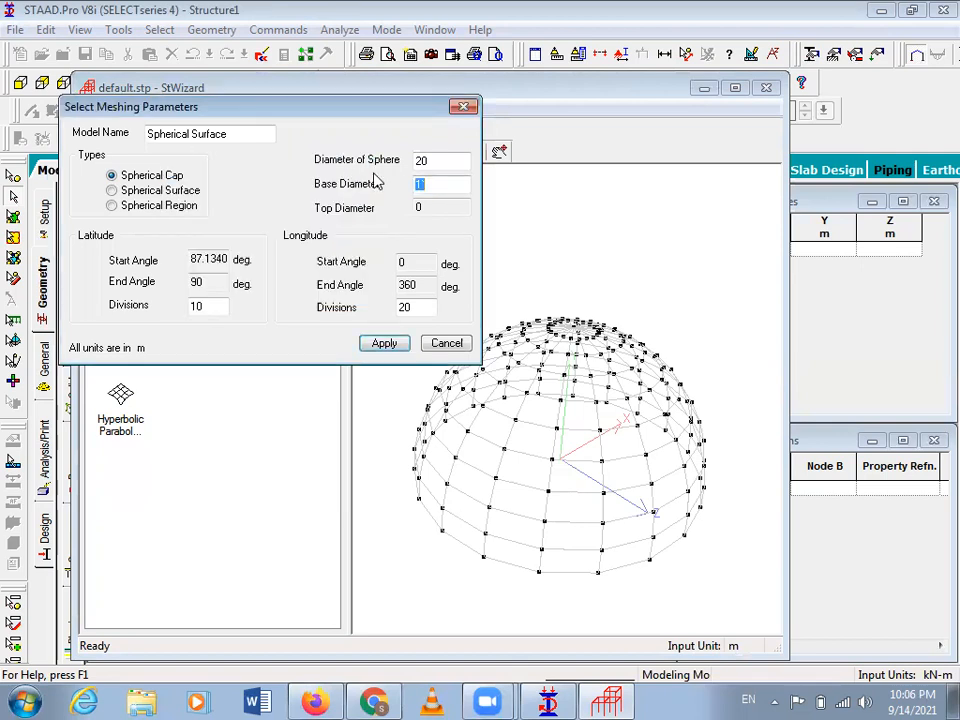
{"action": "type", "text": "10"}
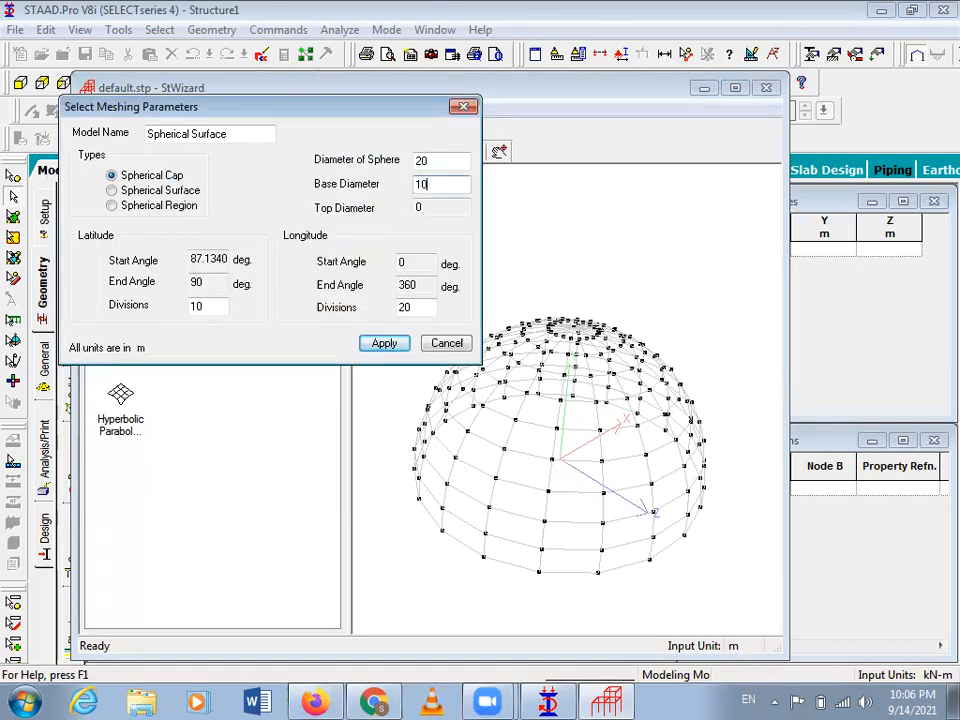
{"action": "left_click", "coordinate": [385, 343]}
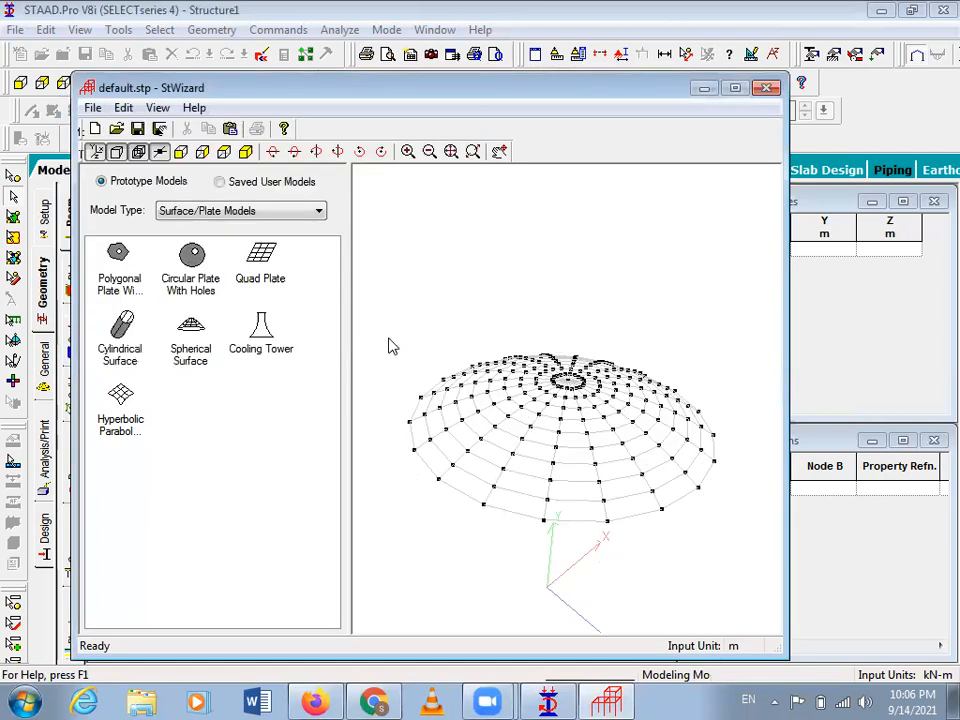
Step: Review the cap's meshing parameters and transfer the dome into the STAAD model at X, Y and Z offsets of 0
{"action": "left_click_drag", "start_coordinate": [389, 343], "coordinate": [597, 457]}
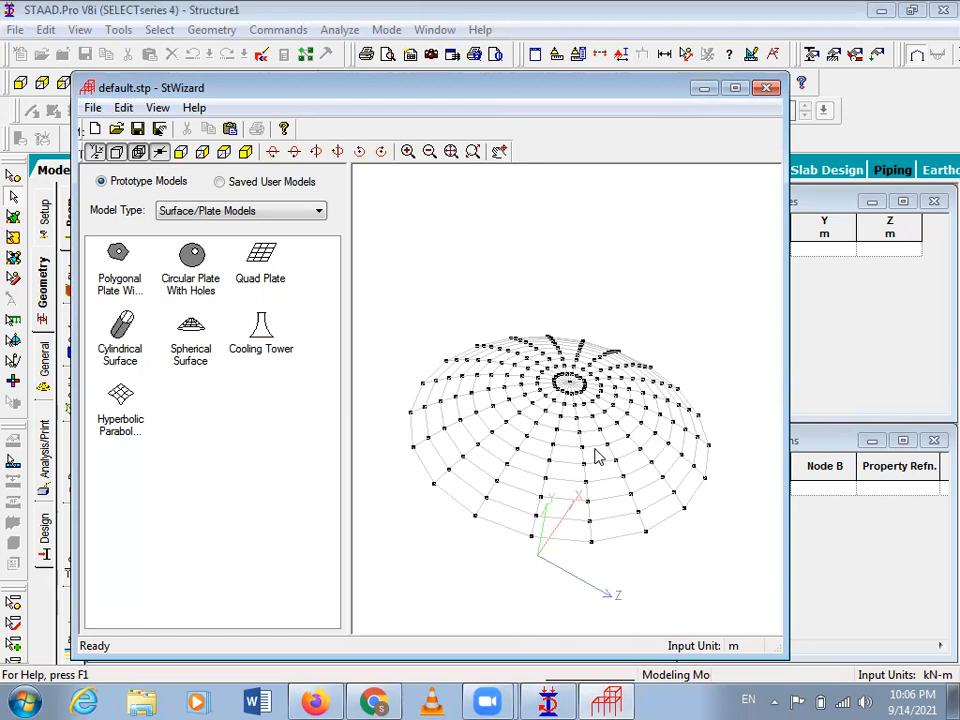
{"action": "double_click", "coordinate": [556, 480]}
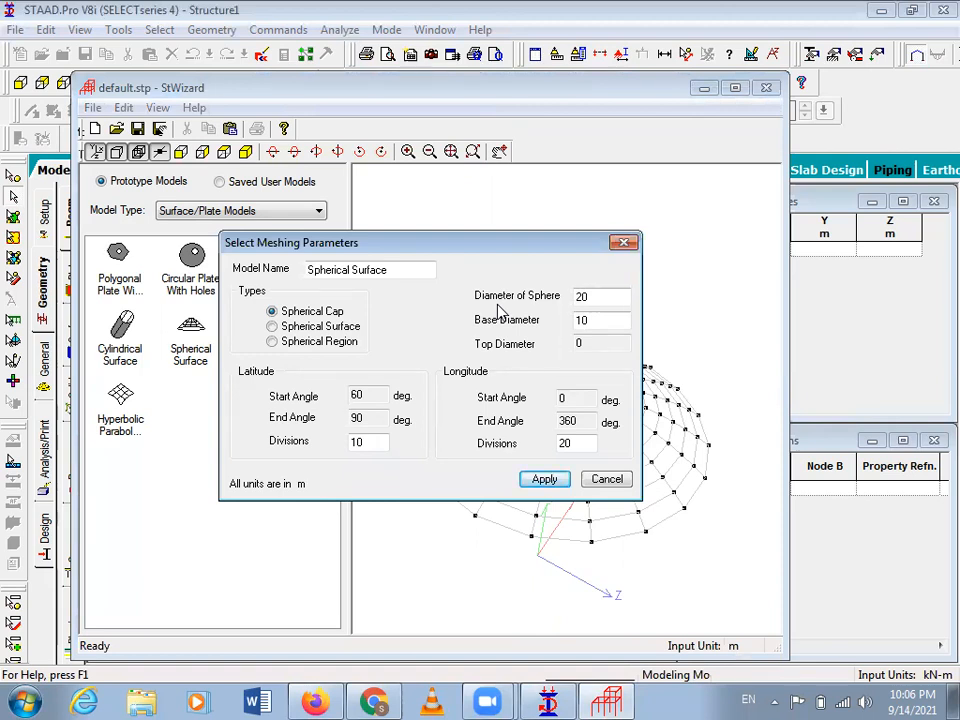
{"action": "left_click", "coordinate": [560, 481]}
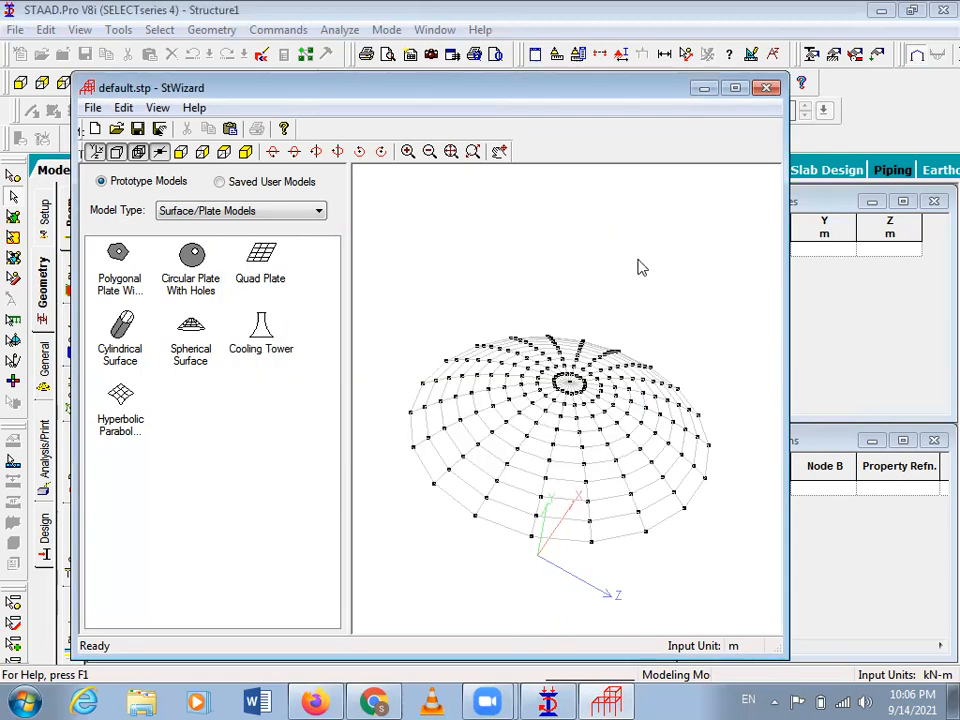
{"action": "left_click", "coordinate": [764, 90]}
{"action": "left_click", "coordinate": [545, 393]}
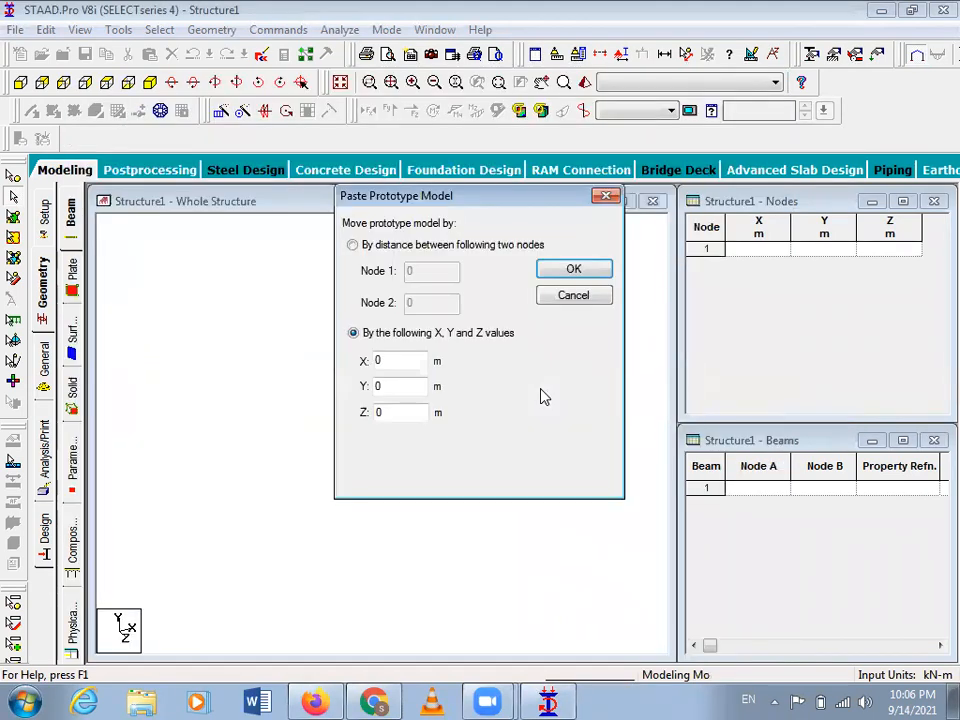
{"action": "left_click", "coordinate": [580, 273]}
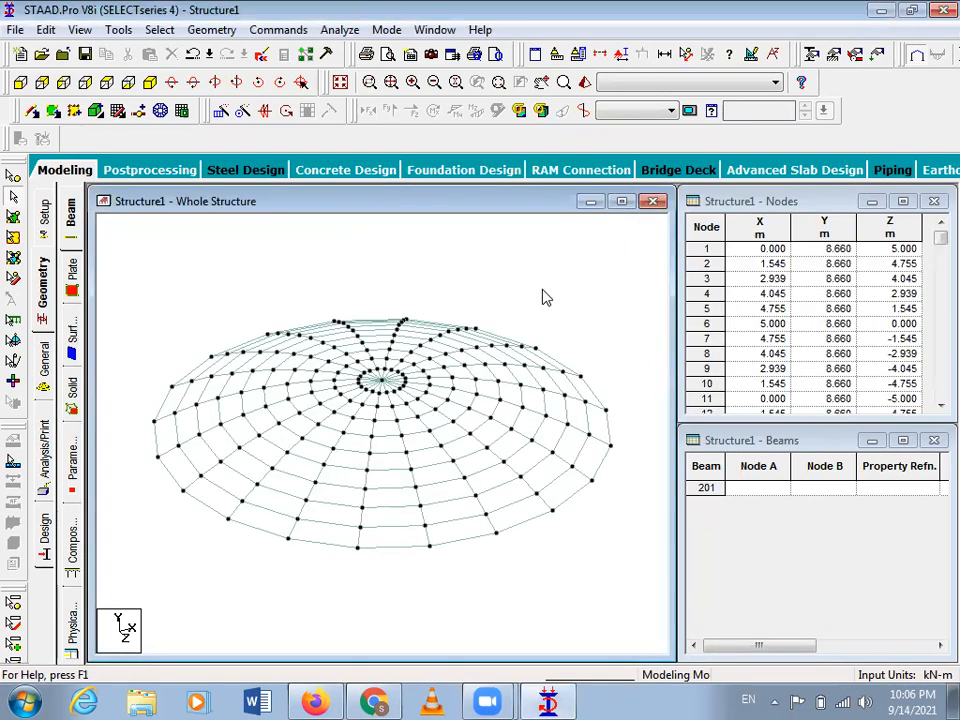
{"action": "left_click", "coordinate": [12, 177]}
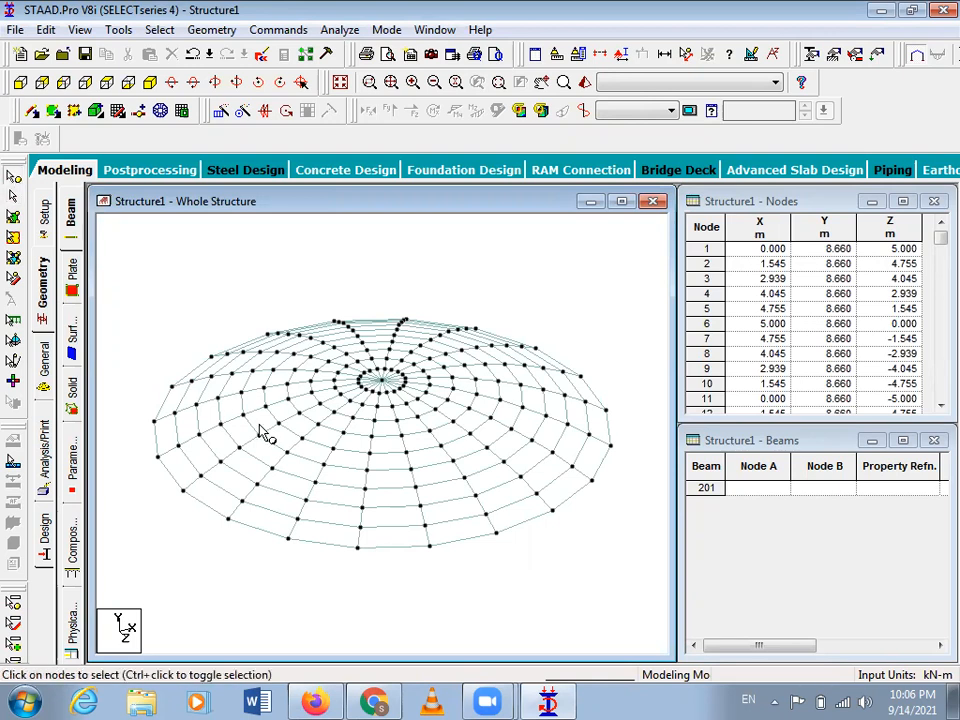
{"action": "left_click", "coordinate": [288, 541]}
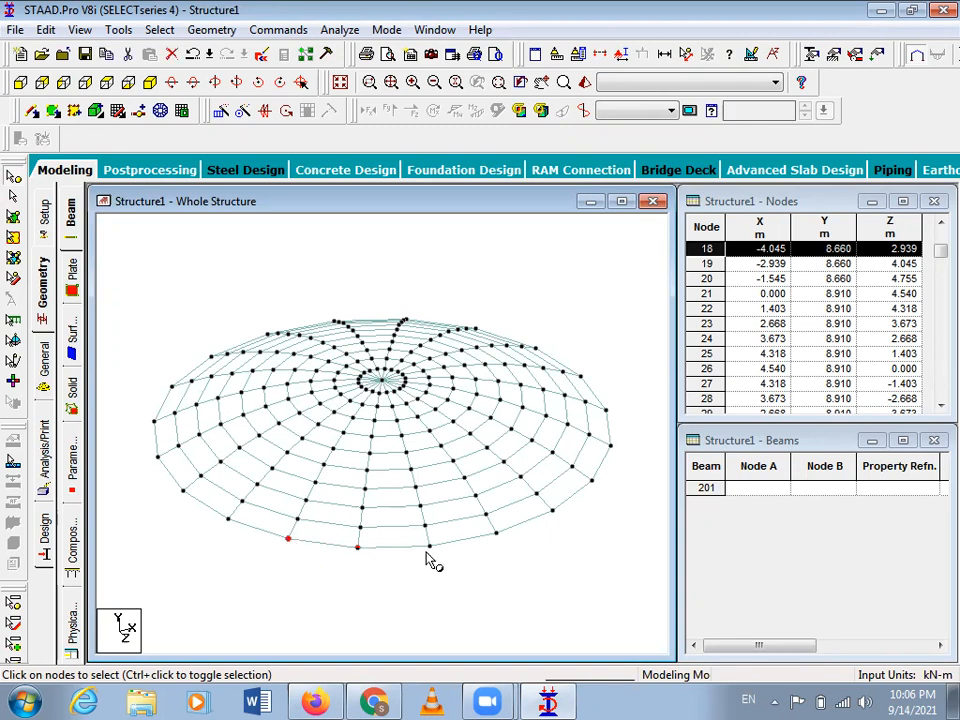
{"action": "left_click", "coordinate": [499, 534], "text": "ctrl"}
{"action": "key", "text": "Left"}
{"action": "key", "text": "Left"}
{"action": "key", "text": "Left"}
{"action": "key", "text": "Left"}
{"action": "key", "text": "Left"}
{"action": "key", "text": "Left"}
{"action": "key", "text": "Left"}
{"action": "key", "text": "Left"}
{"action": "key", "text": "Left"}
{"action": "key", "text": "Left"}
{"action": "key", "text": "Left"}
{"action": "key", "text": "Left"}
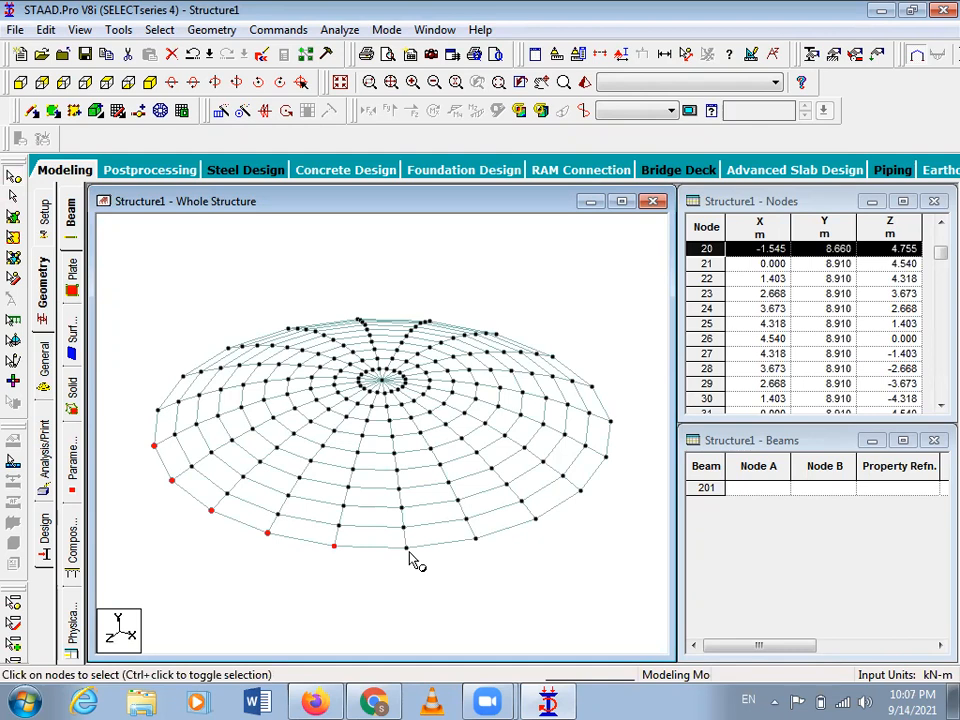
{"action": "left_click", "coordinate": [406, 548], "text": "ctrl"}
{"action": "left_click", "coordinate": [475, 540], "text": "ctrl"}
{"action": "left_click", "coordinate": [536, 519], "text": "ctrl"}
{"action": "left_click", "coordinate": [579, 490], "text": "ctrl"}
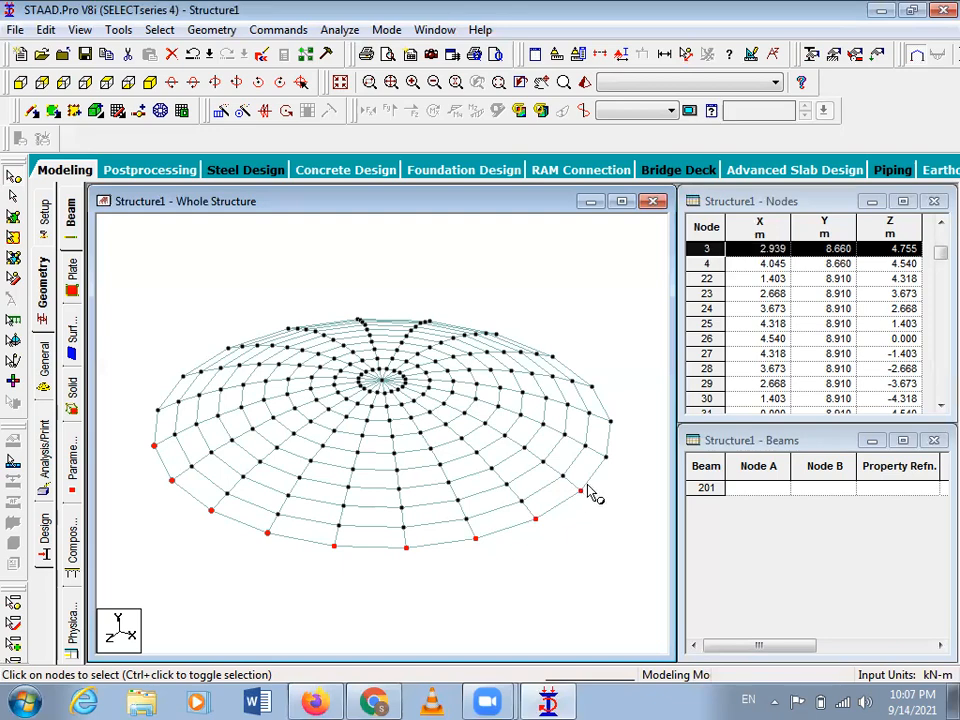
{"action": "left_click", "coordinate": [605, 457], "text": "ctrl"}
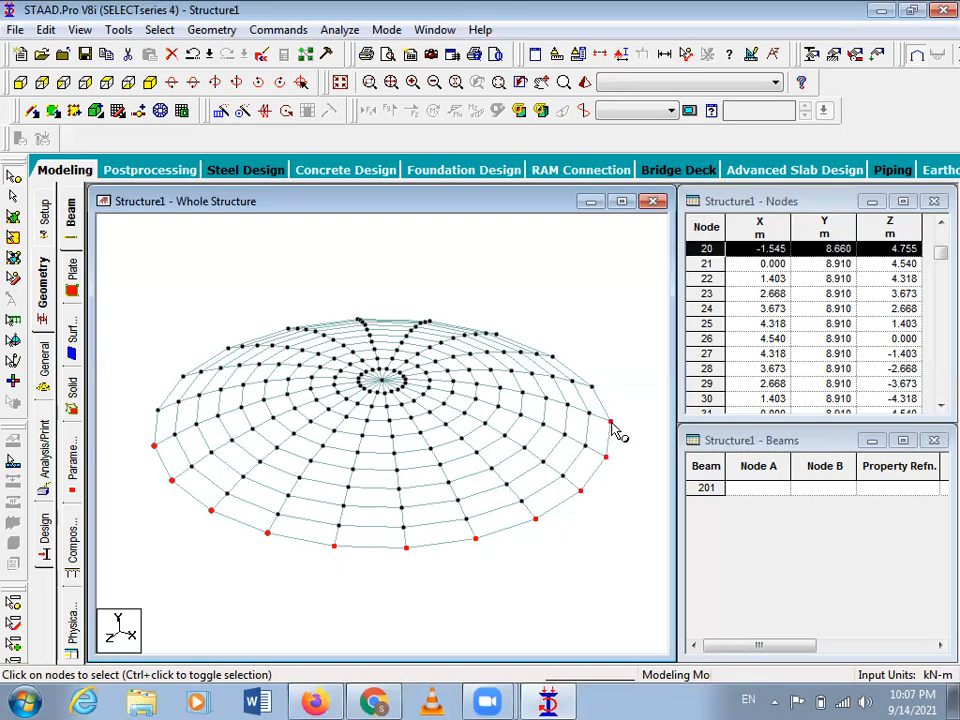
{"action": "key", "text": "Left"}
{"action": "key", "text": "Left"}
{"action": "key", "text": "Left"}
{"action": "key", "text": "Left"}
{"action": "key", "text": "Left"}
{"action": "key", "text": "Left"}
{"action": "key", "text": "Left"}
{"action": "key", "text": "Left"}
{"action": "key", "text": "Left"}
{"action": "key", "text": "Left"}
{"action": "key", "text": "Left"}
{"action": "key", "text": "Left"}
{"action": "key", "text": "Left"}
{"action": "key", "text": "Left"}
{"action": "key", "text": "Left"}
{"action": "key", "text": "Left"}
{"action": "key", "text": "Left"}
{"action": "key", "text": "Left"}
{"action": "key", "text": "Left"}
{"action": "key", "text": "Left"}
{"action": "key", "text": "Left"}
{"action": "key", "text": "Left"}
{"action": "key", "text": "Left"}
{"action": "left_click", "coordinate": [380, 548], "text": "ctrl"}
{"action": "left_click", "coordinate": [448, 543], "text": "ctrl"}
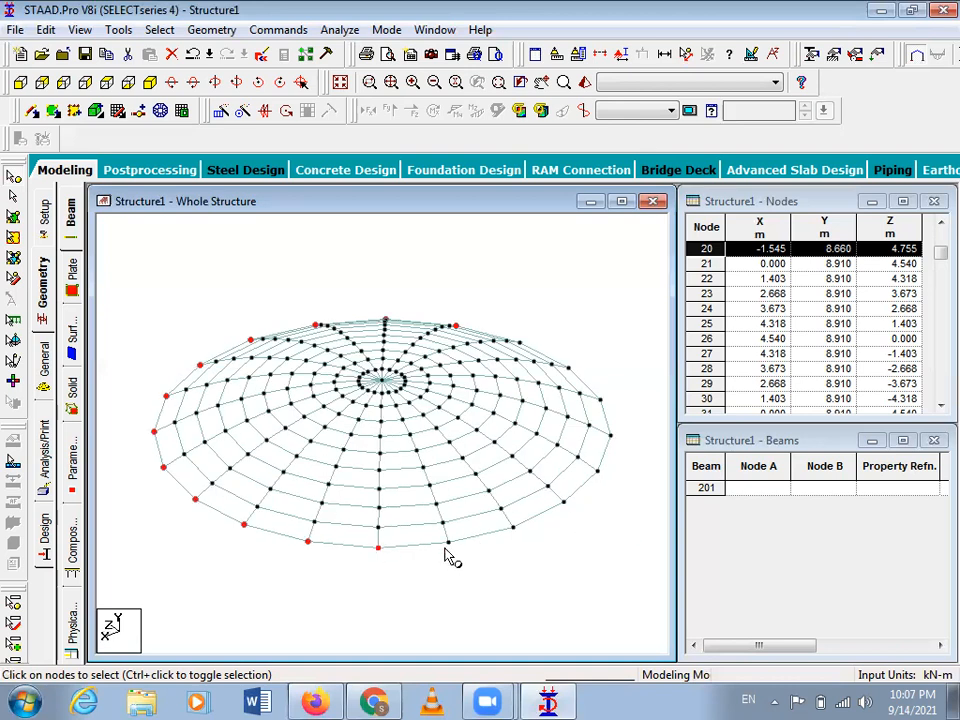
{"action": "left_click", "coordinate": [512, 527], "text": "ctrl"}
{"action": "left_click", "coordinate": [563, 503], "text": "ctrl"}
{"action": "left_click", "coordinate": [599, 473], "text": "ctrl"}
{"action": "left_click", "coordinate": [600, 400], "text": "ctrl"}
{"action": "left_click", "coordinate": [531, 283]}
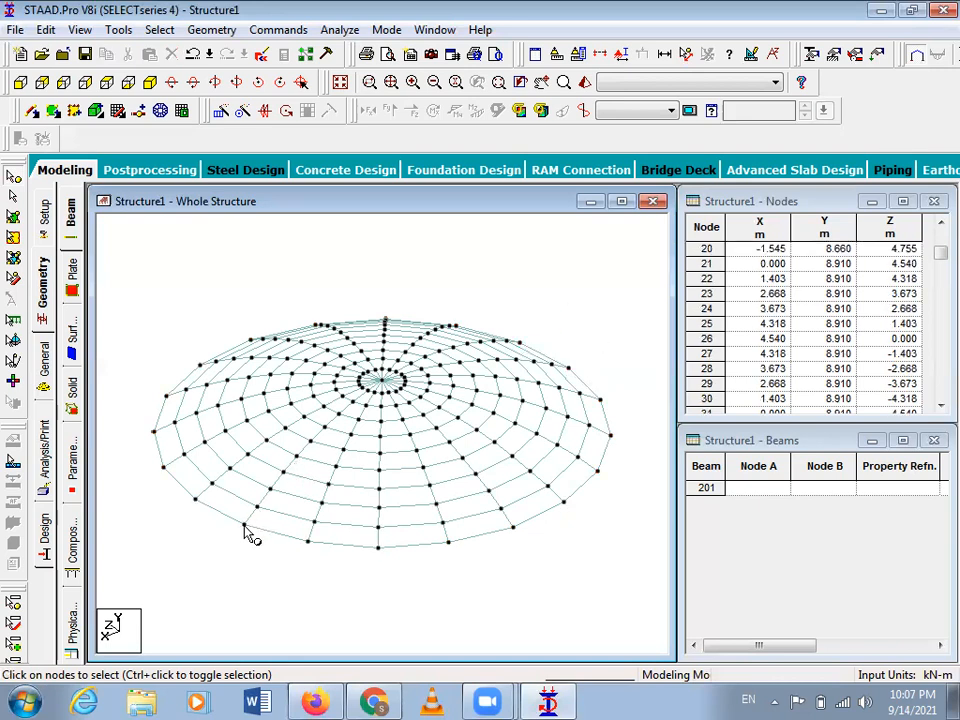
Step: Generate a column down from one base-ring node with Translational Repeat: global Y, one step of -3 m, steps linked
{"action": "left_click", "coordinate": [244, 527]}
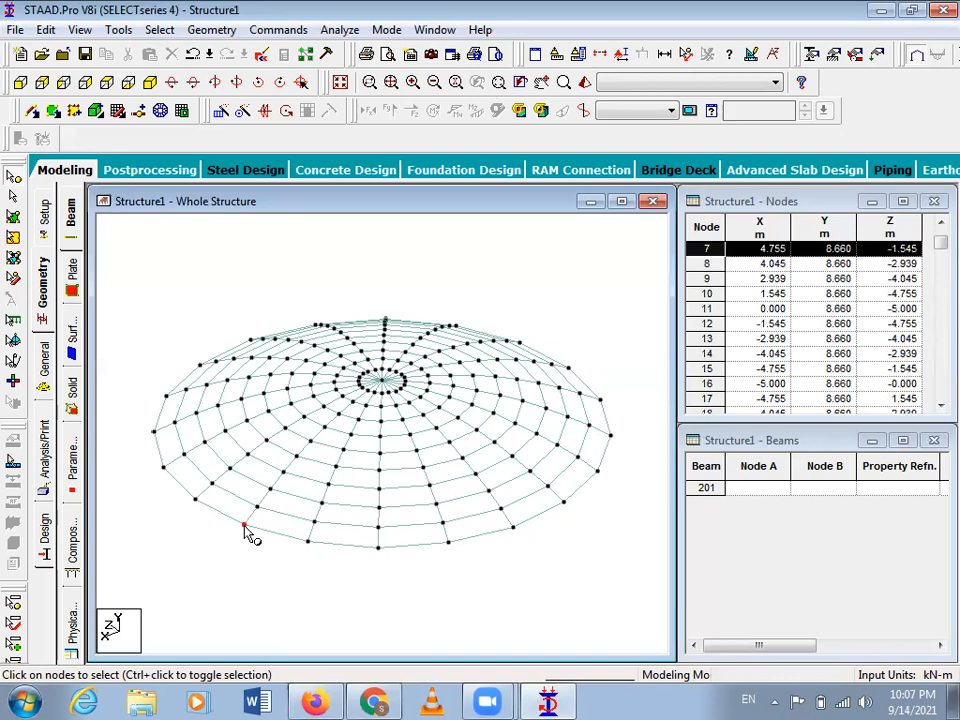
{"action": "left_click", "coordinate": [220, 111]}
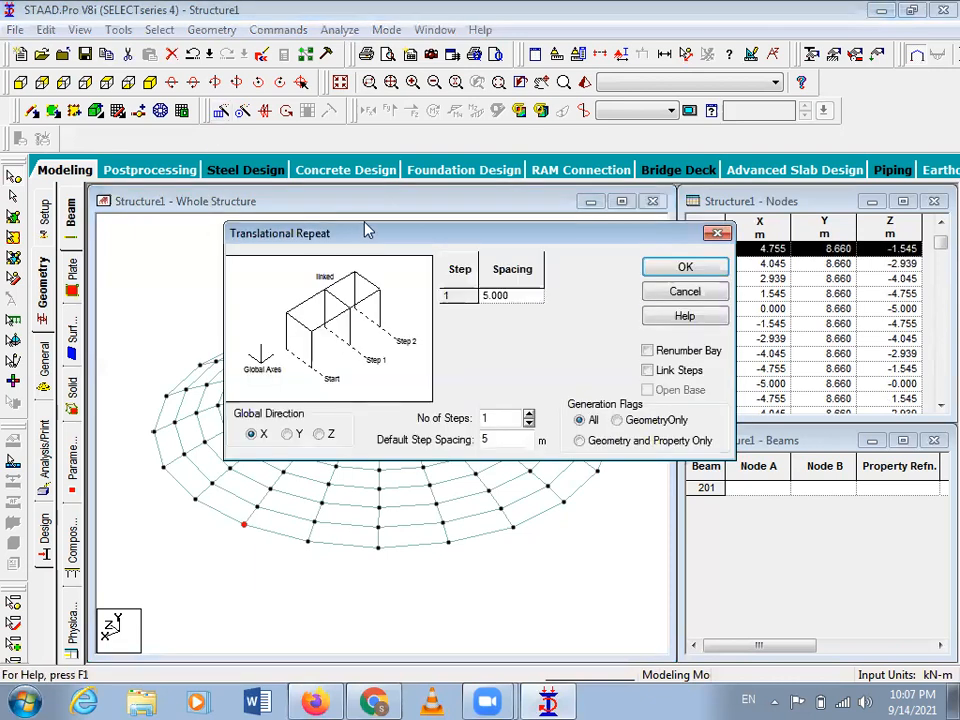
{"action": "left_click_drag", "start_coordinate": [367, 232], "coordinate": [365, 58]}
{"action": "left_click", "coordinate": [286, 260]}
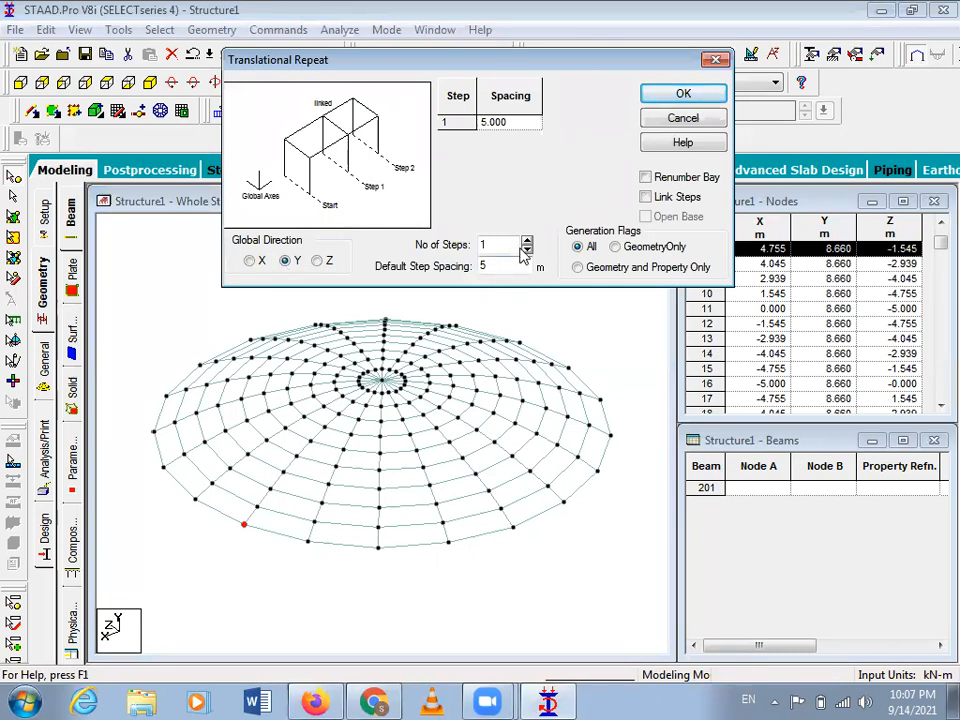
{"action": "double_click", "coordinate": [507, 267]}
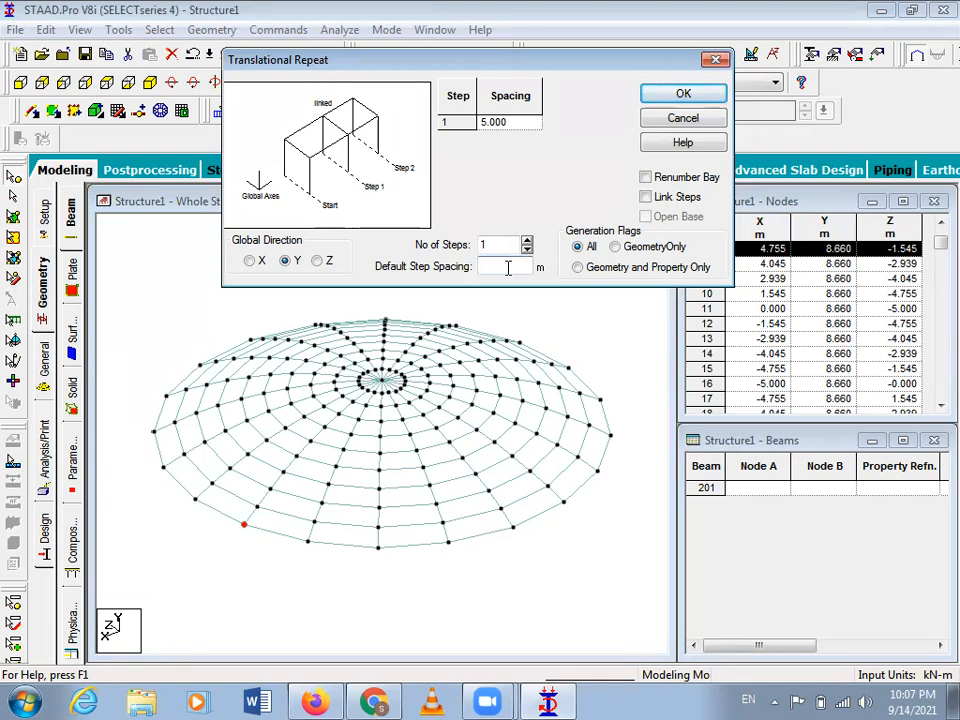
{"action": "type", "text": "-3"}
{"action": "left_click", "coordinate": [668, 198]}
{"action": "left_click", "coordinate": [684, 94]}
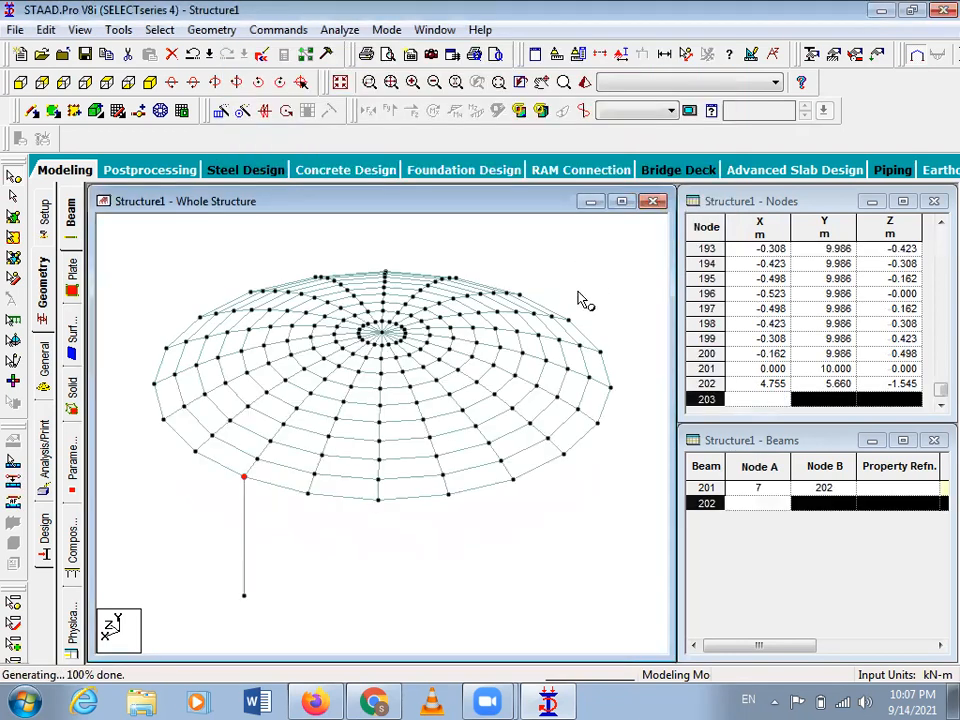
Step: Undo the last column generation and regenerate it from the same base-ring node with Translational Repeat: global Y, one step of -5 m, steps linked
{"action": "key", "text": "ctrl+z"}
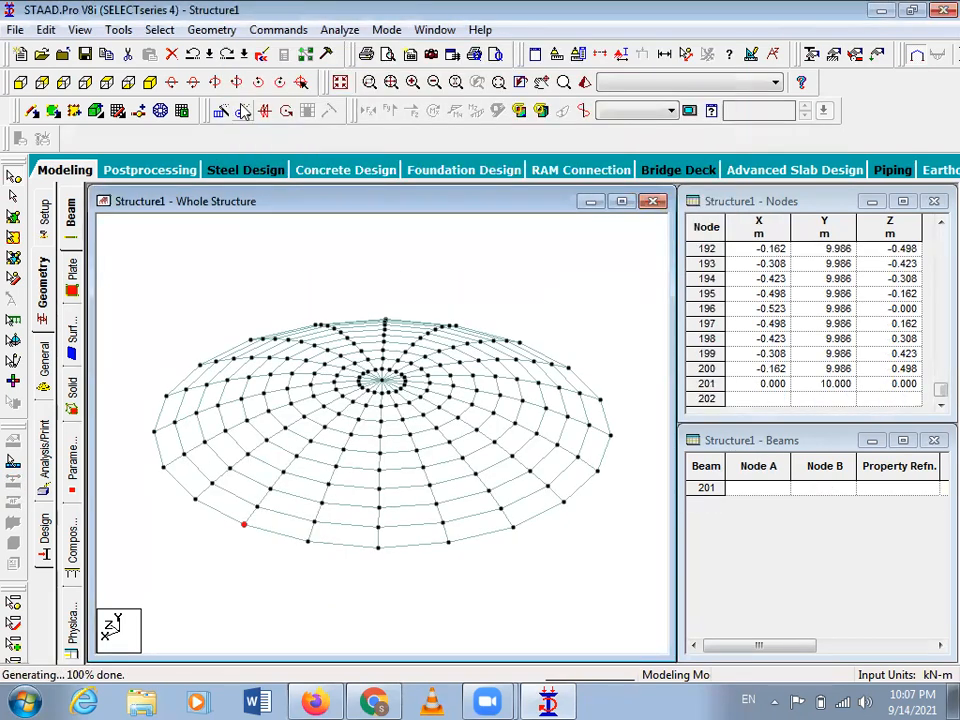
{"action": "left_click", "coordinate": [222, 111]}
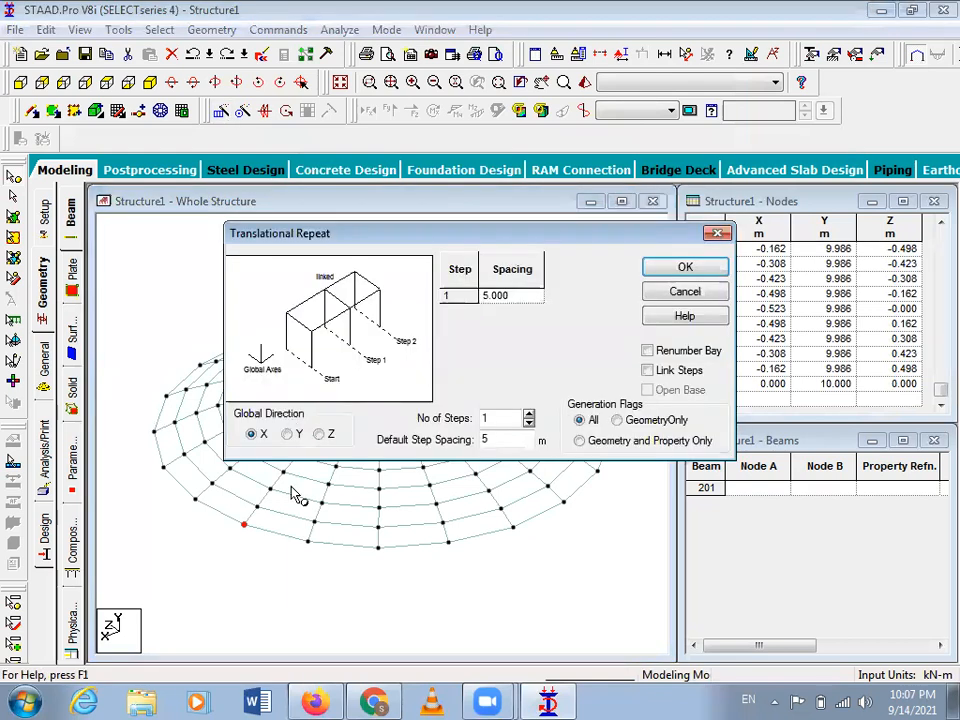
{"action": "left_click", "coordinate": [289, 436]}
{"action": "left_click", "coordinate": [504, 441]}
{"action": "type", "text": "-"}
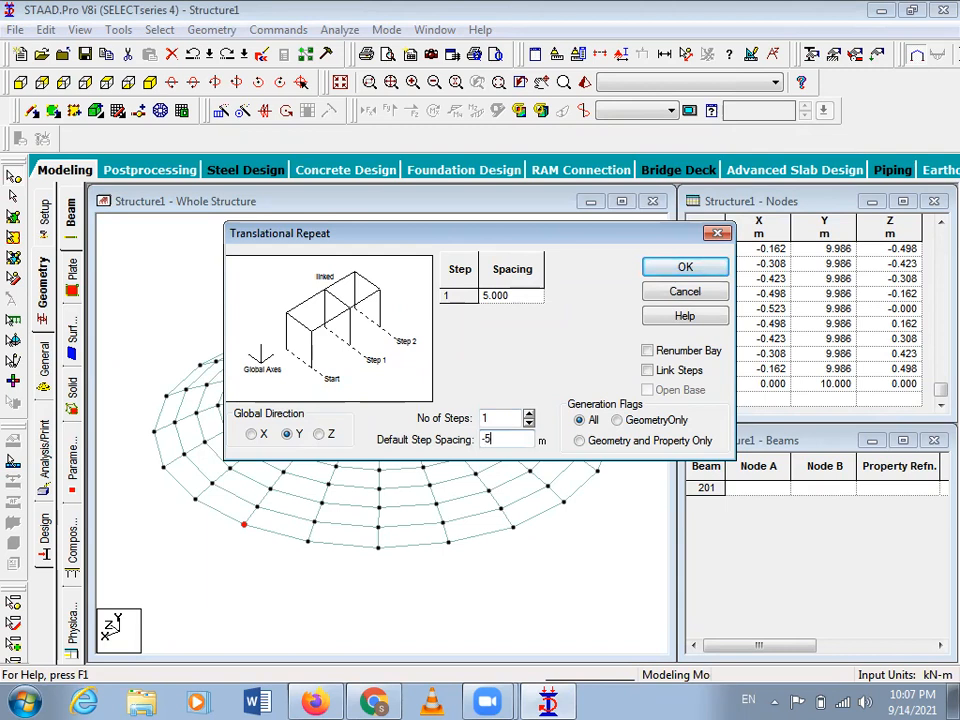
{"action": "left_click", "coordinate": [648, 371]}
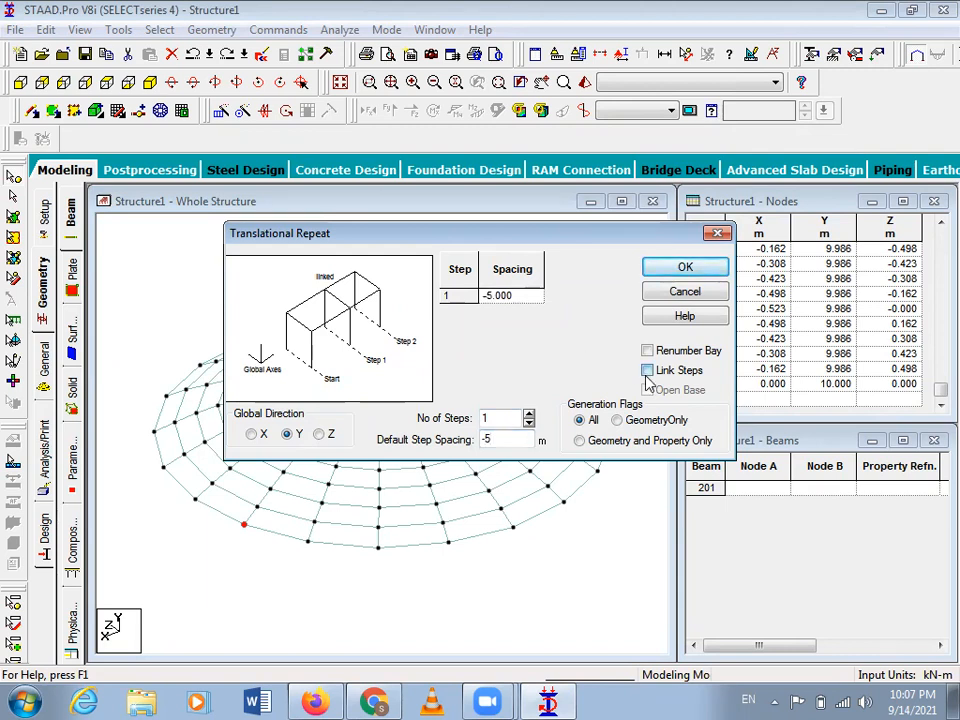
{"action": "left_click", "coordinate": [684, 268]}
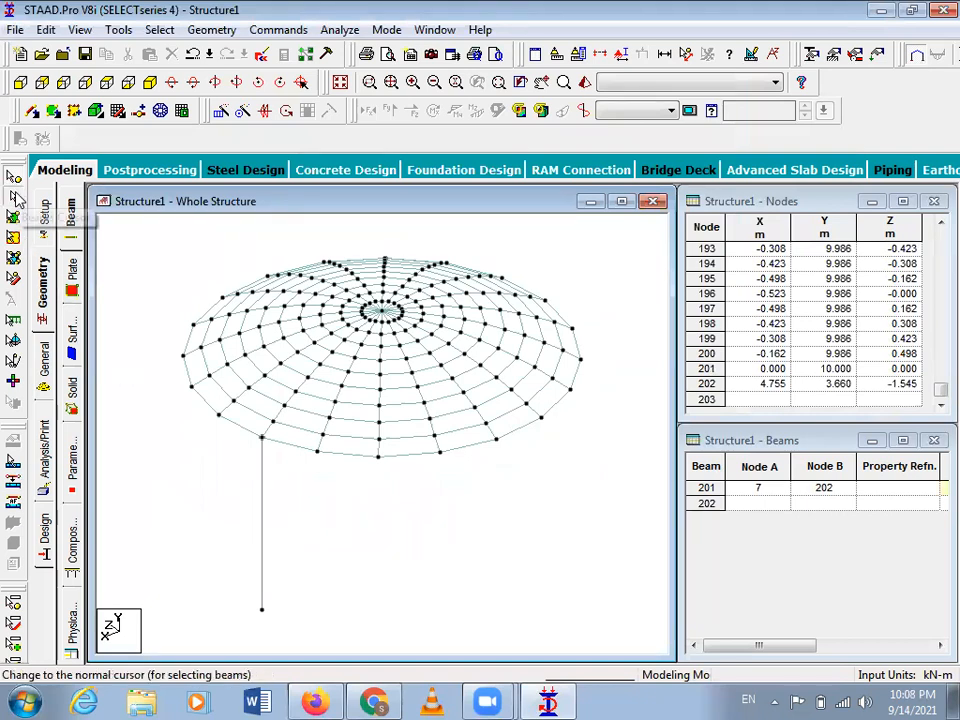
Step: Try to repeat the column around the dome with 3D Circular: Y axis through crown node 201, 360 degrees, 19 steps, steps linked
{"action": "left_click", "coordinate": [262, 483]}
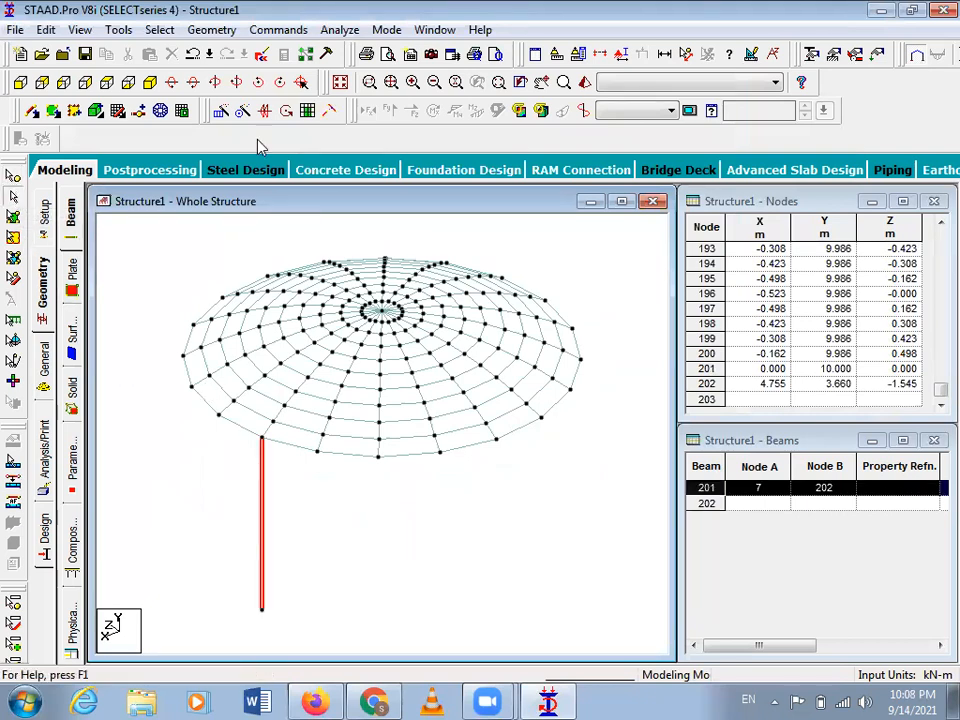
{"action": "left_click", "coordinate": [241, 113]}
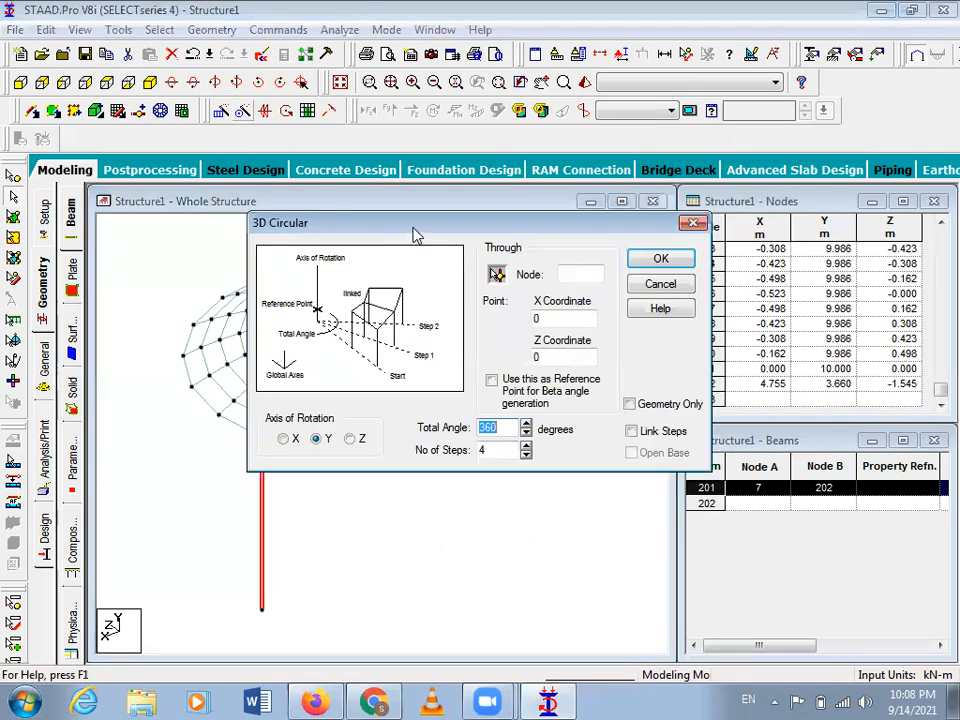
{"action": "left_click_drag", "start_coordinate": [422, 231], "coordinate": [528, 28]}
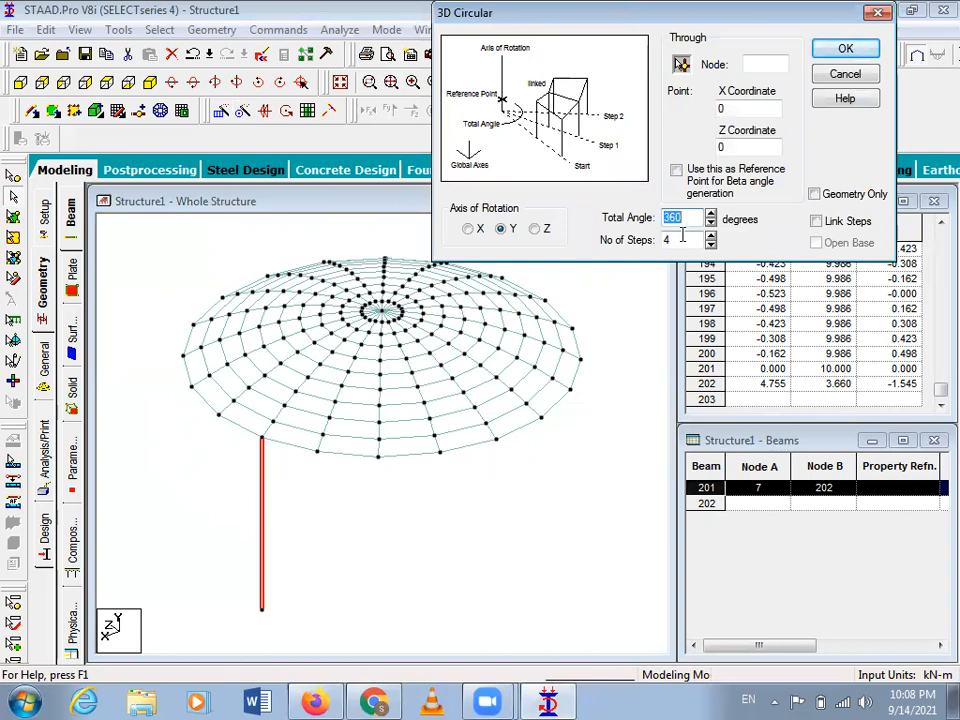
{"action": "key", "text": "Tab"}
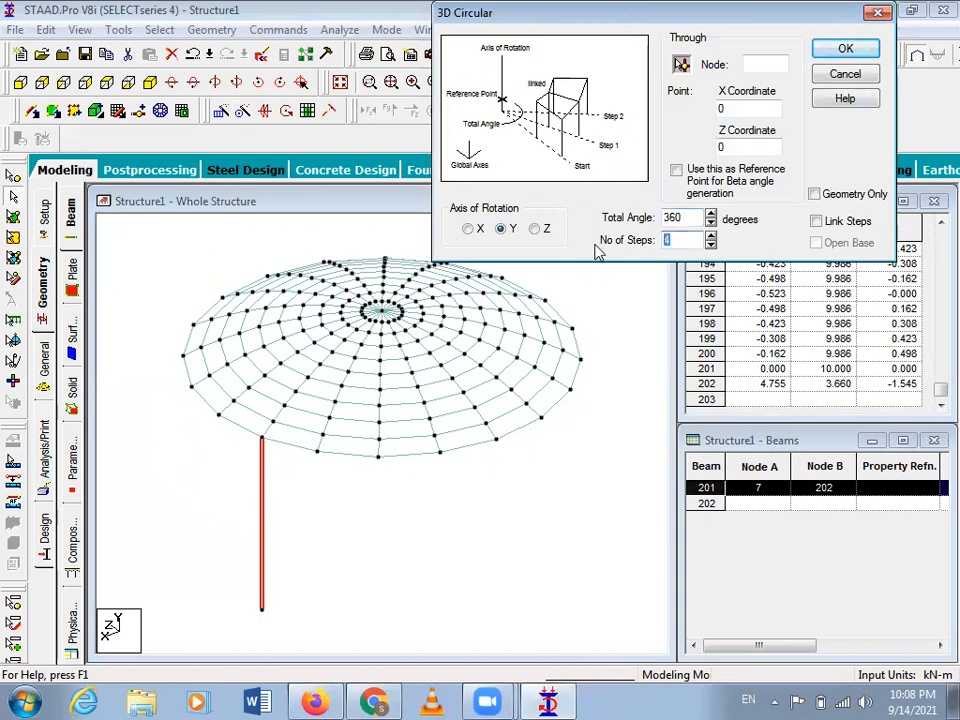
{"action": "type", "text": "19"}
{"action": "left_click", "coordinate": [681, 64]}
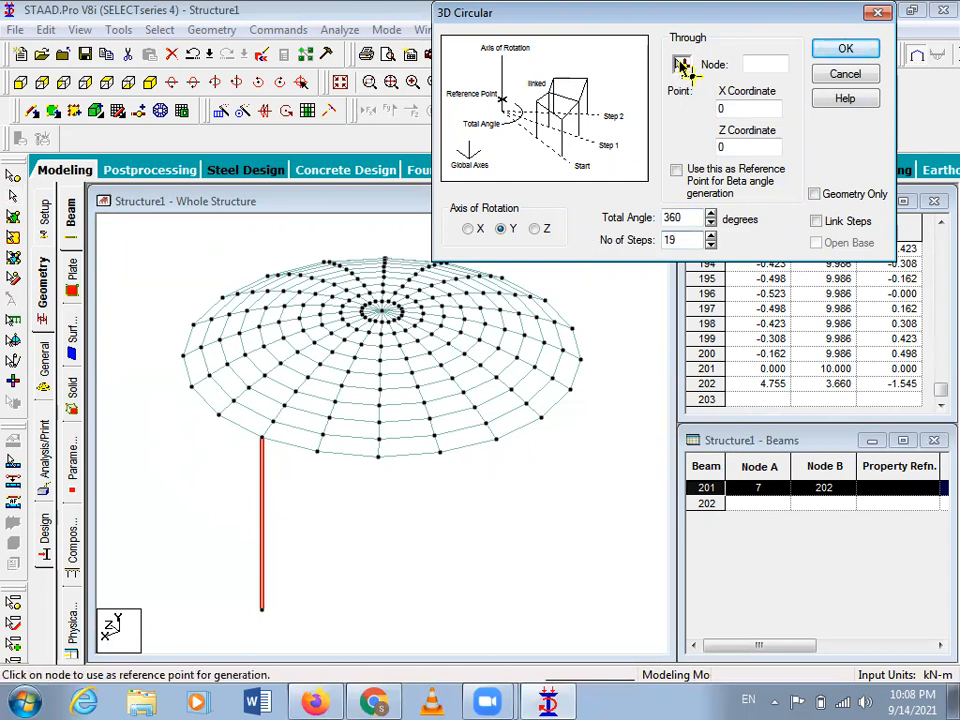
{"action": "left_click", "coordinate": [384, 312]}
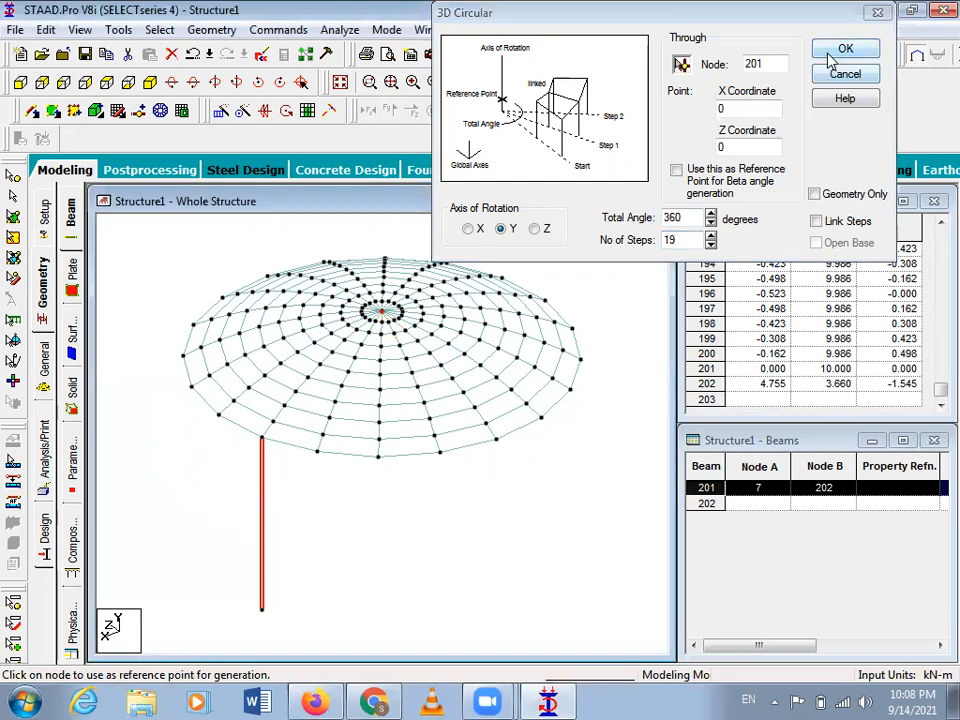
{"action": "left_click", "coordinate": [817, 221]}
{"action": "left_click", "coordinate": [845, 52]}
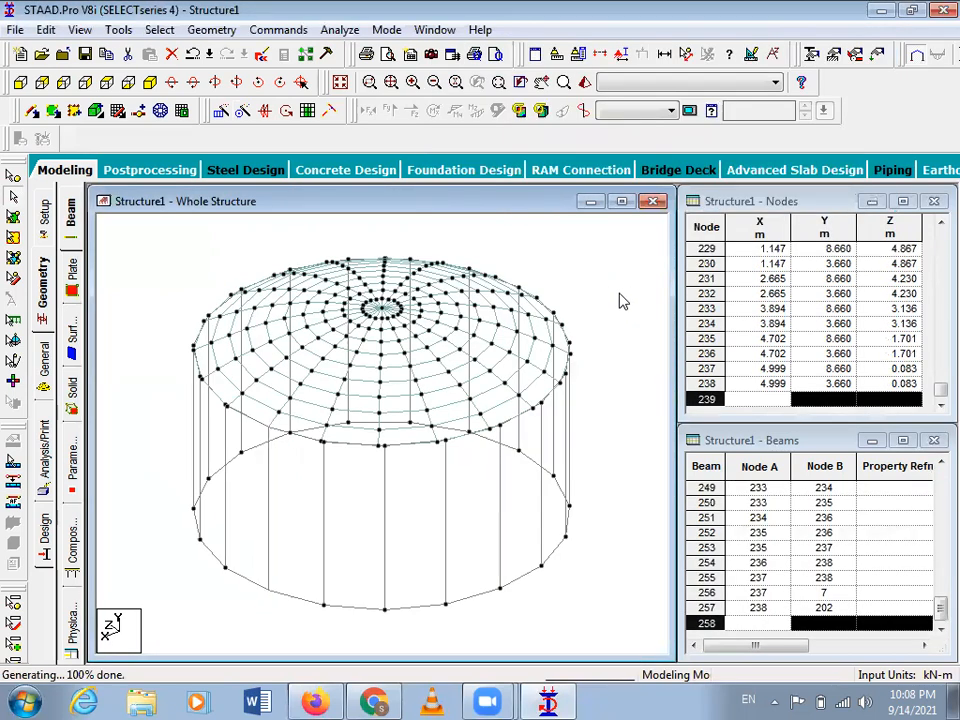
Step: Check the generated columns against the dome's base-ring nodes and undo the circular repeat
{"action": "key", "text": "Left"}
{"action": "key", "text": "Left"}
{"action": "key", "text": "Left"}
{"action": "key", "text": "Left"}
{"action": "key", "text": "Left"}
{"action": "key", "text": "Left"}
{"action": "key", "text": "Left"}
{"action": "key", "text": "Left"}
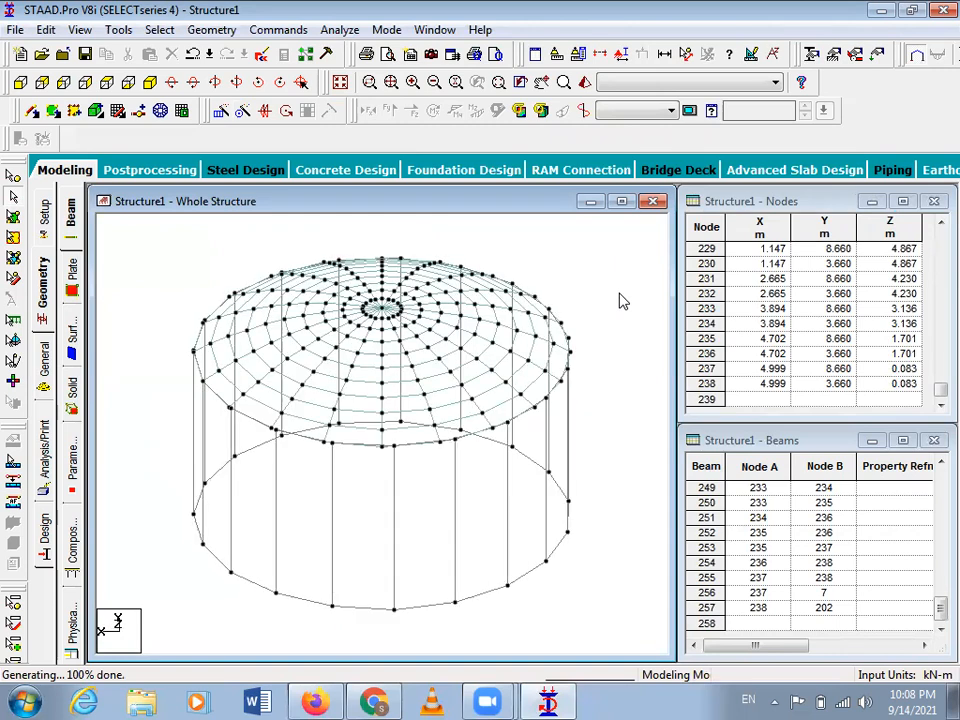
{"action": "key", "text": "ctrl+z"}
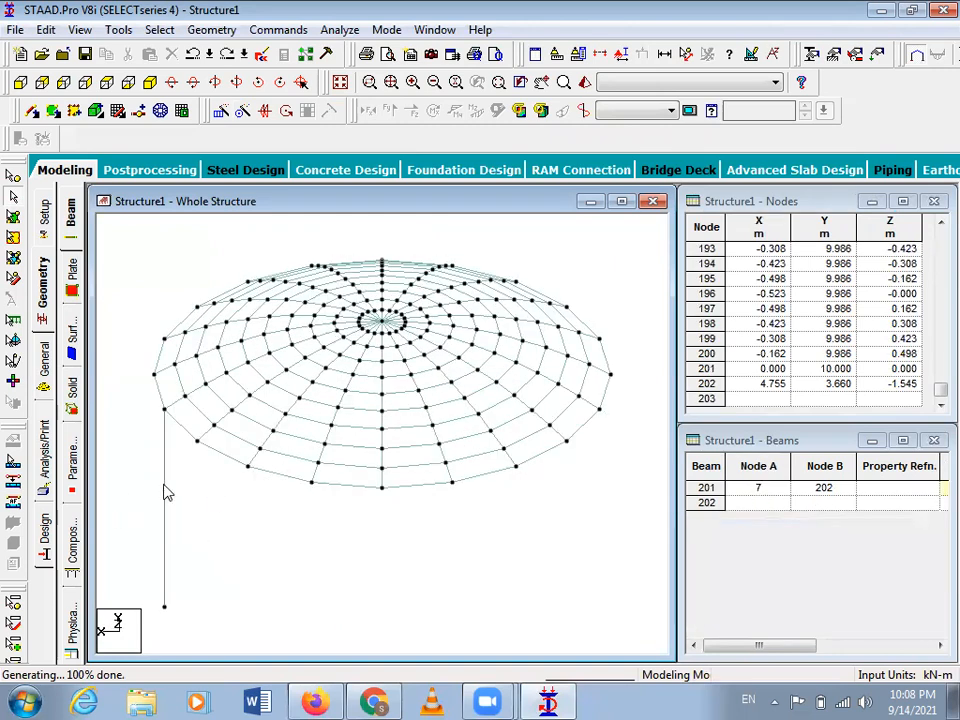
Step: Repeat the column around the dome with 3D Circular: Y axis through crown node 201, 360 degrees, 20 steps, steps linked
{"action": "left_click", "coordinate": [166, 490]}
{"action": "left_click", "coordinate": [242, 110]}
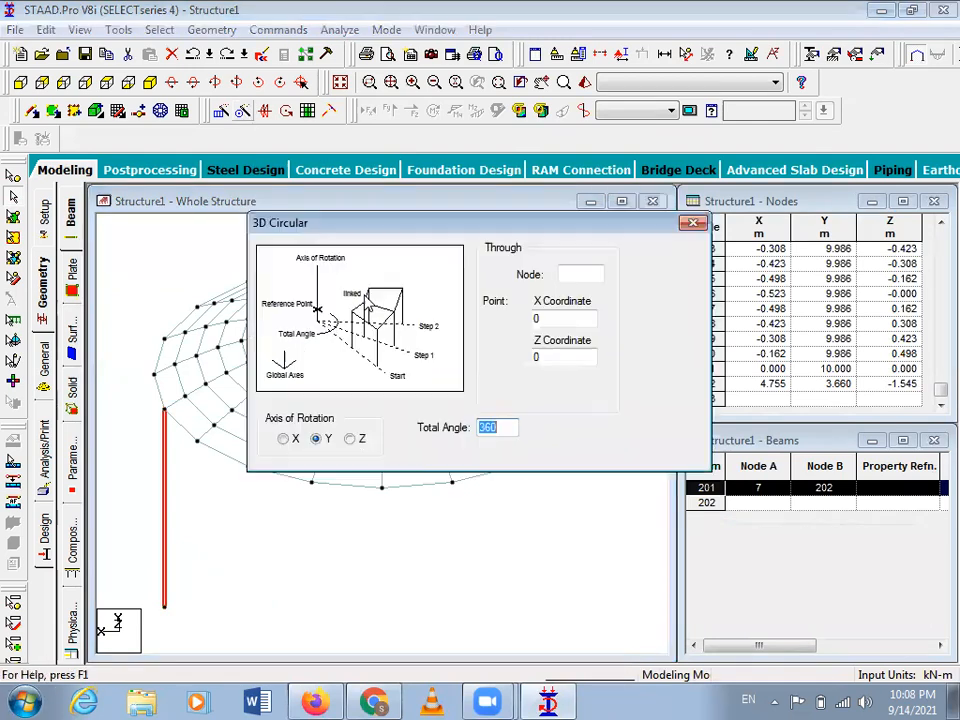
{"action": "left_click", "coordinate": [503, 447]}
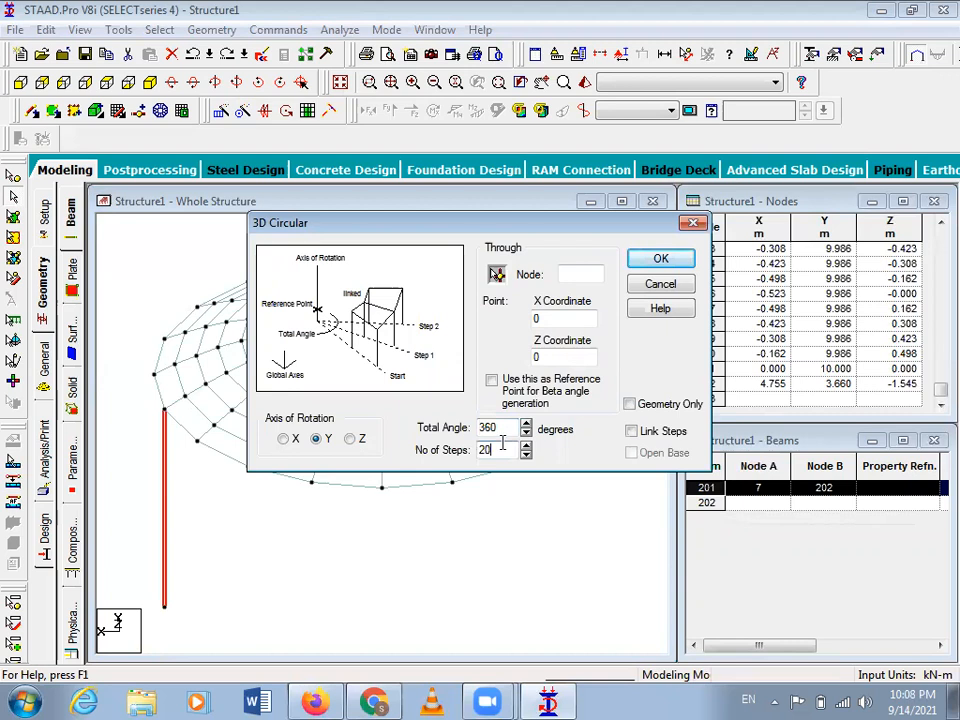
{"action": "left_click", "coordinate": [500, 273]}
{"action": "left_click_drag", "start_coordinate": [490, 222], "coordinate": [742, 13]}
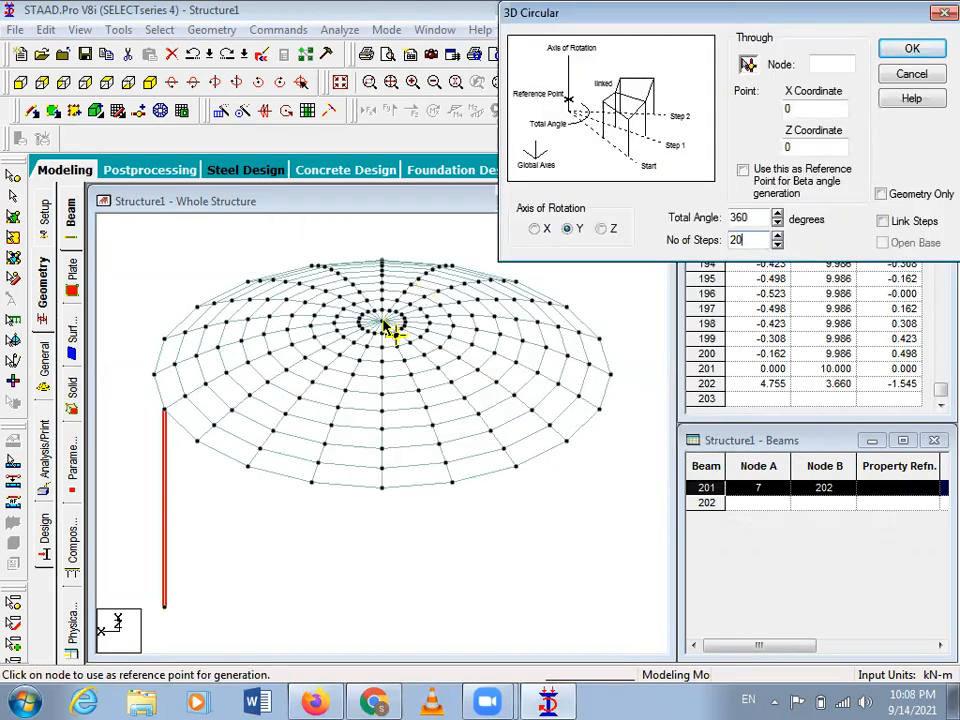
{"action": "left_click", "coordinate": [382, 321]}
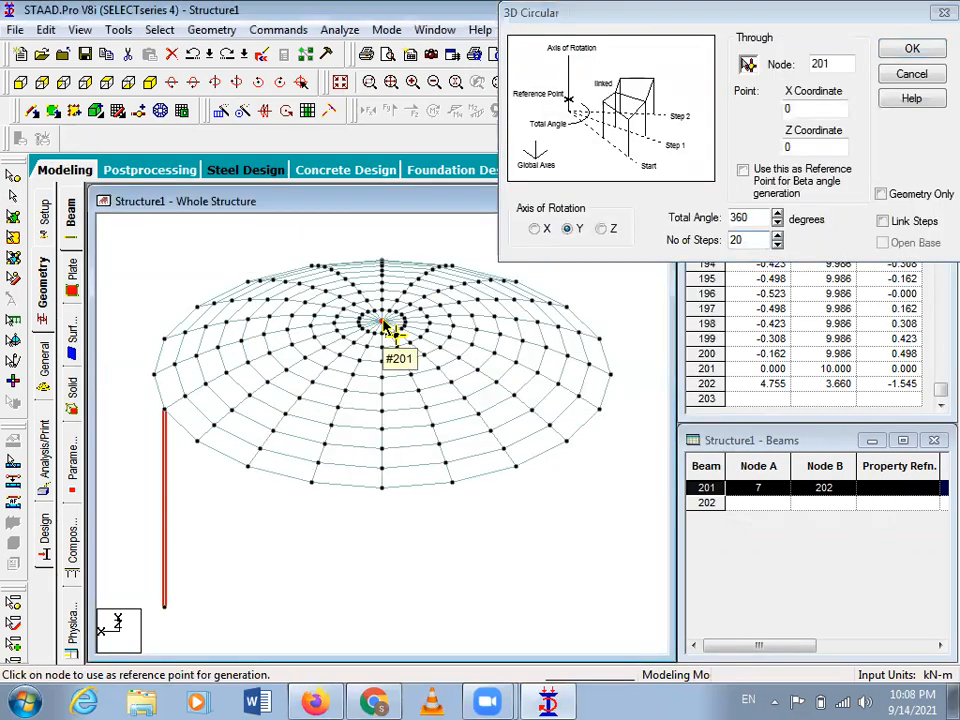
{"action": "left_click", "coordinate": [893, 222]}
{"action": "left_click", "coordinate": [912, 49]}
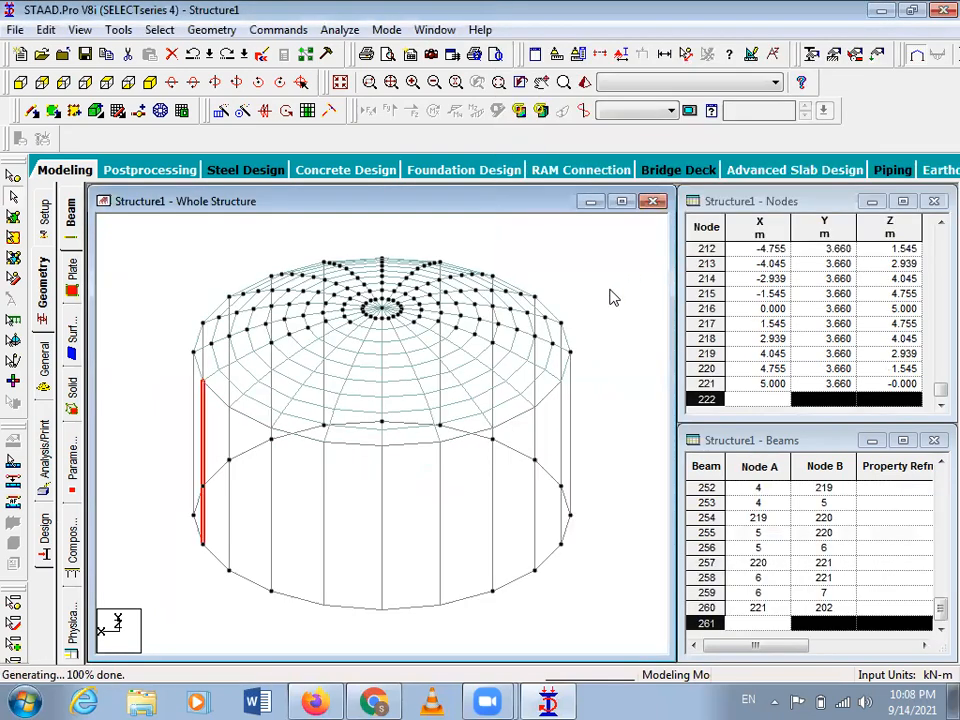
Step: Inspect the dome and its ring of columns from the side in a 3D rendered view
{"action": "left_click", "coordinate": [587, 85]}
{"action": "left_click_drag", "start_coordinate": [544, 418], "coordinate": [546, 499]}
{"action": "left_click_drag", "start_coordinate": [621, 450], "coordinate": [735, 348]}
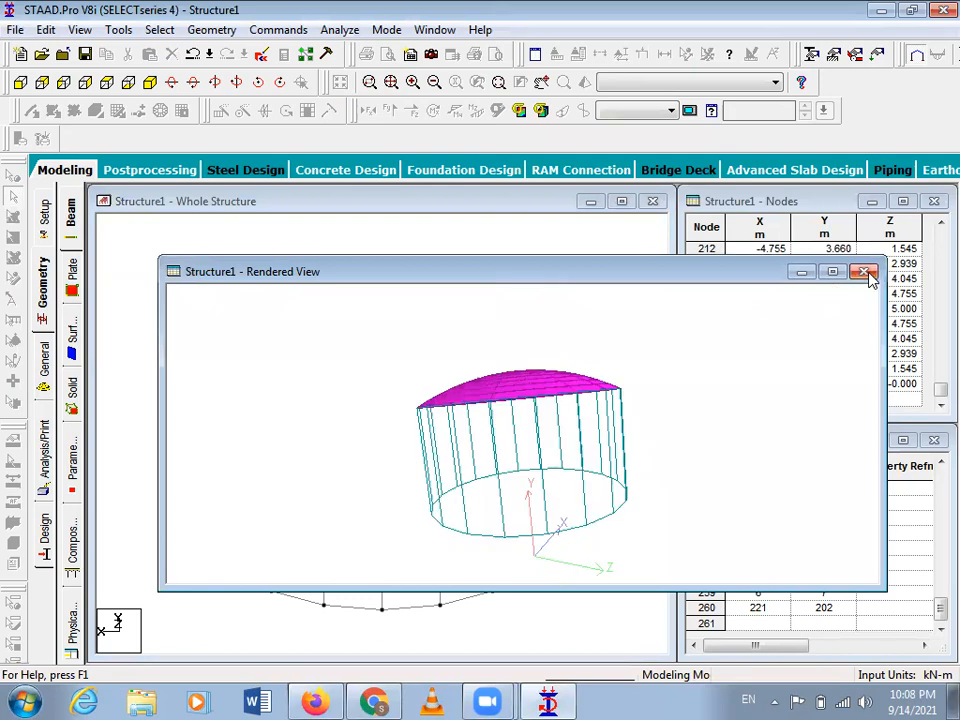
{"action": "left_click", "coordinate": [865, 272]}
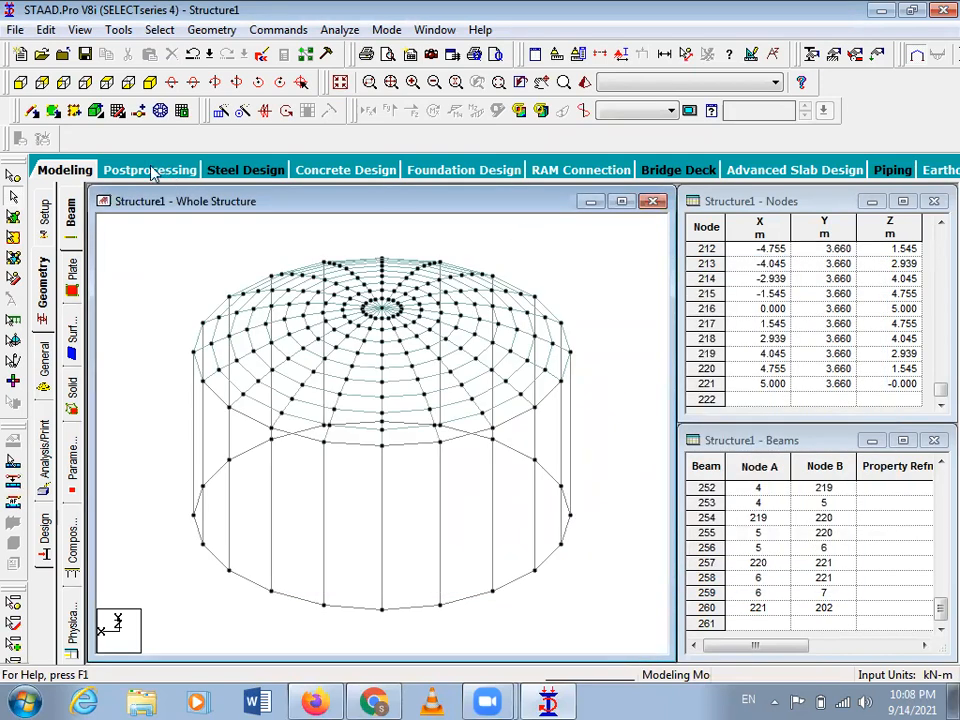
Step: Add a four-node plate between two adjacent columns at the front of the structure and select it
{"action": "left_click", "coordinate": [44, 84]}
{"action": "left_click", "coordinate": [323, 441]}
{"action": "left_click", "coordinate": [382, 446]}
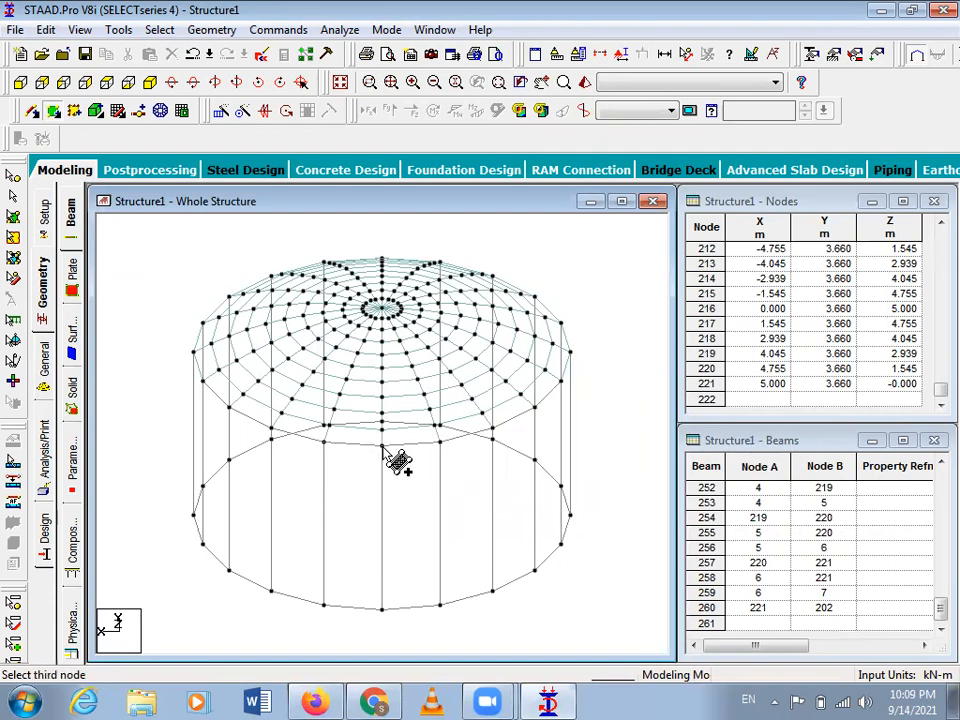
{"action": "left_click", "coordinate": [322, 605]}
{"action": "key", "text": "Escape"}
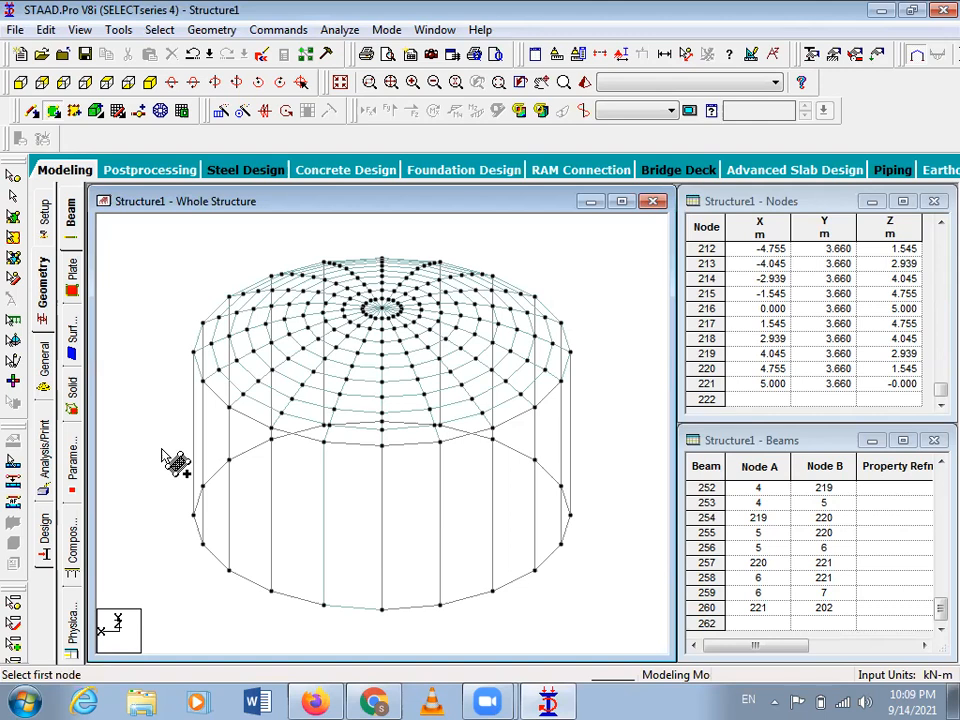
{"action": "left_click", "coordinate": [13, 216]}
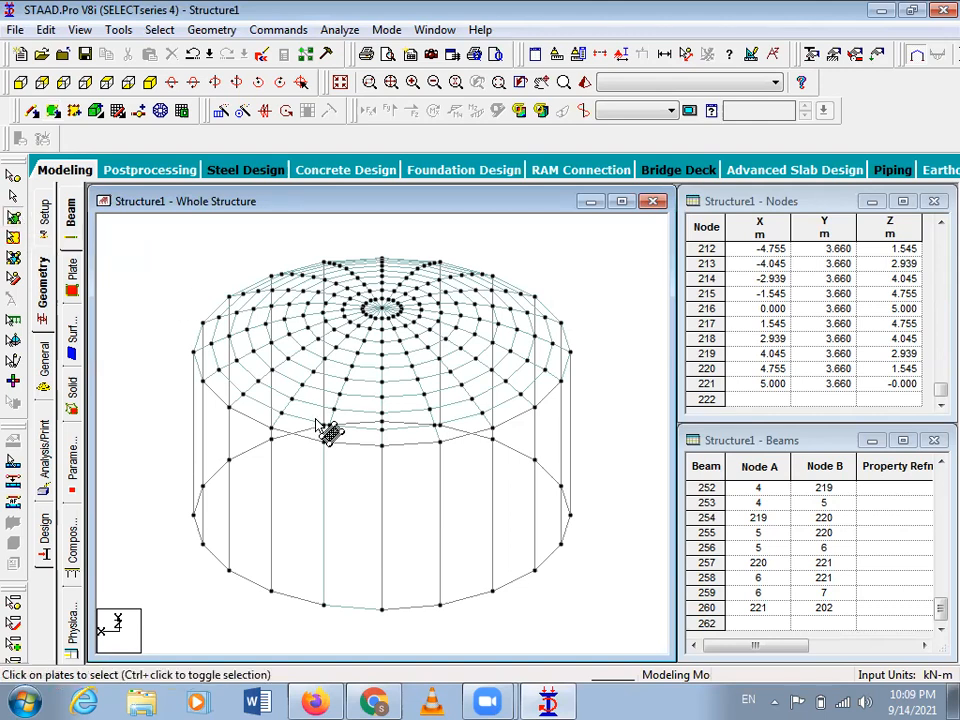
{"action": "left_click", "coordinate": [372, 522]}
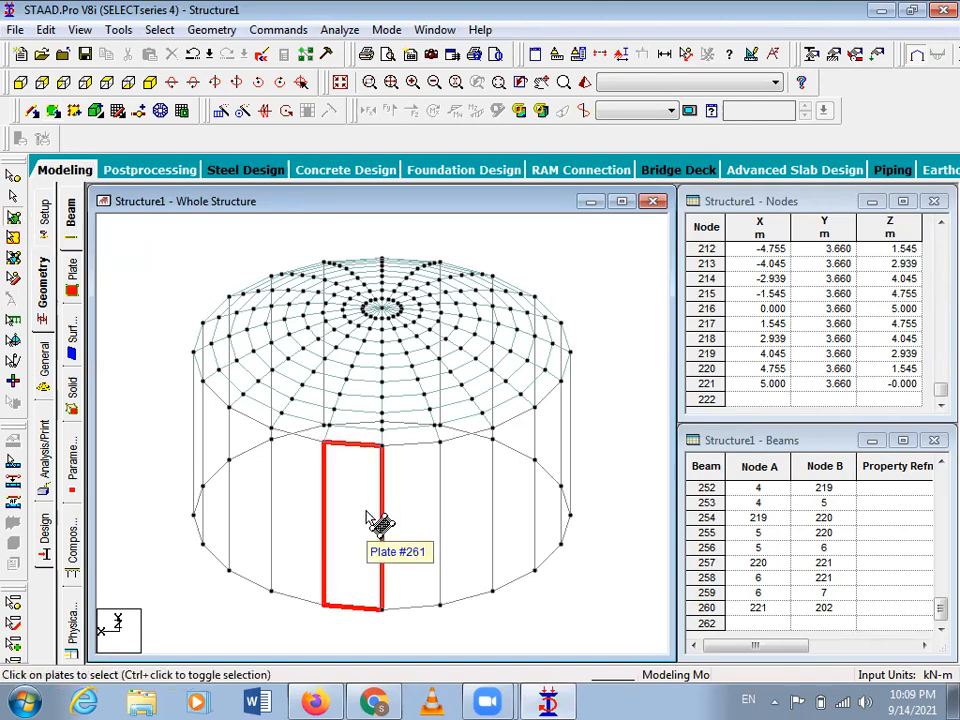
{"action": "left_click", "coordinate": [243, 113]}
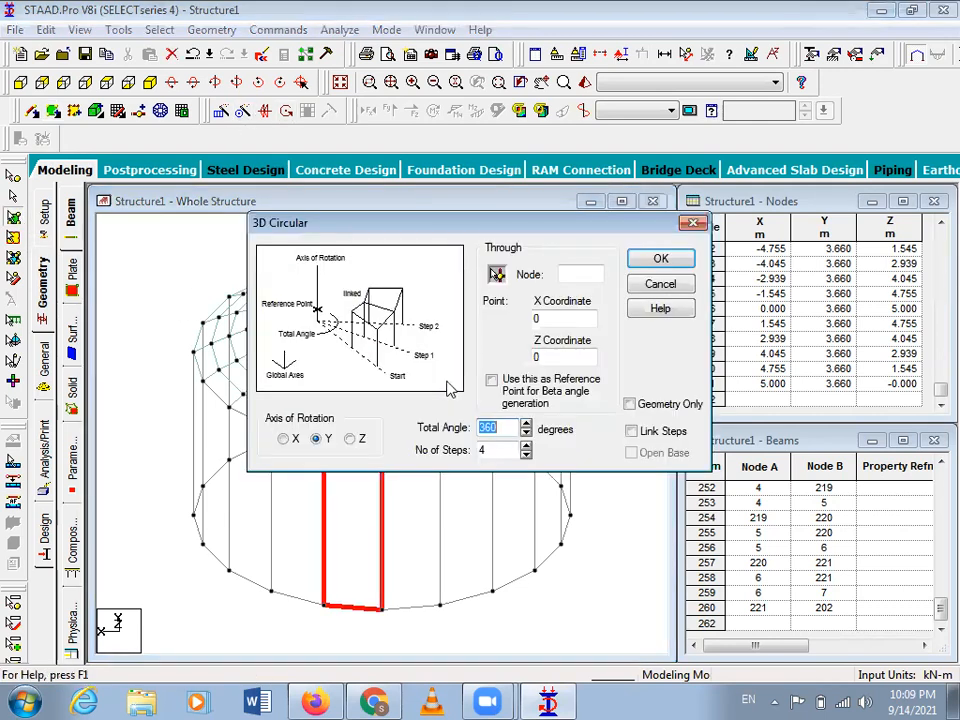
{"action": "left_click", "coordinate": [500, 451]}
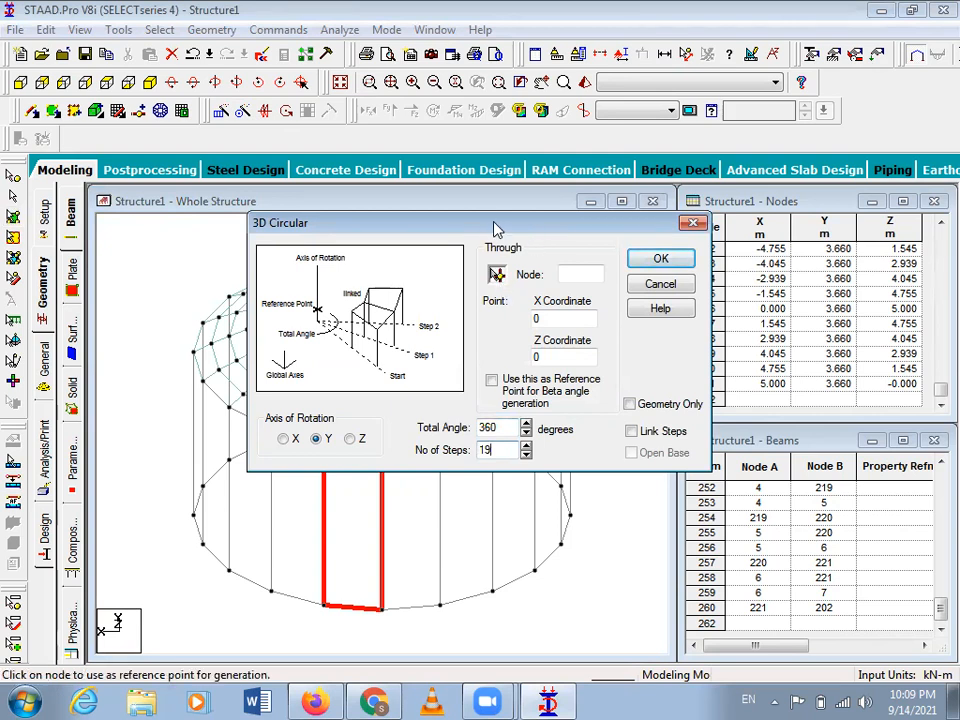
{"action": "left_click_drag", "start_coordinate": [494, 222], "coordinate": [643, 463]}
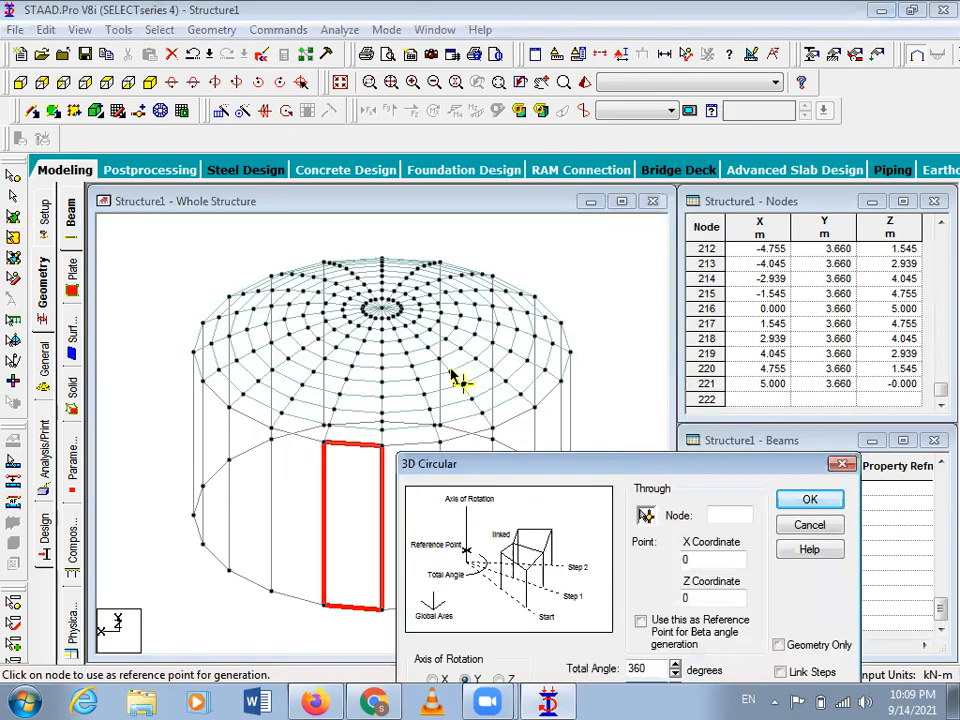
{"action": "left_click", "coordinate": [383, 311]}
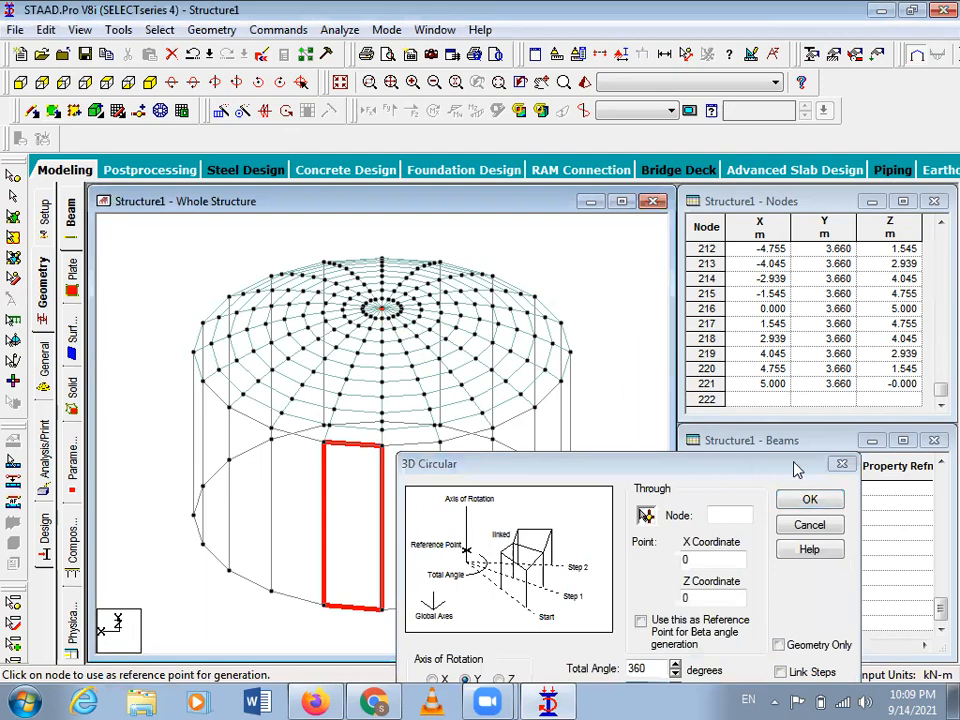
{"action": "left_click_drag", "start_coordinate": [800, 468], "coordinate": [843, 388]}
{"action": "left_click", "coordinate": [852, 420]}
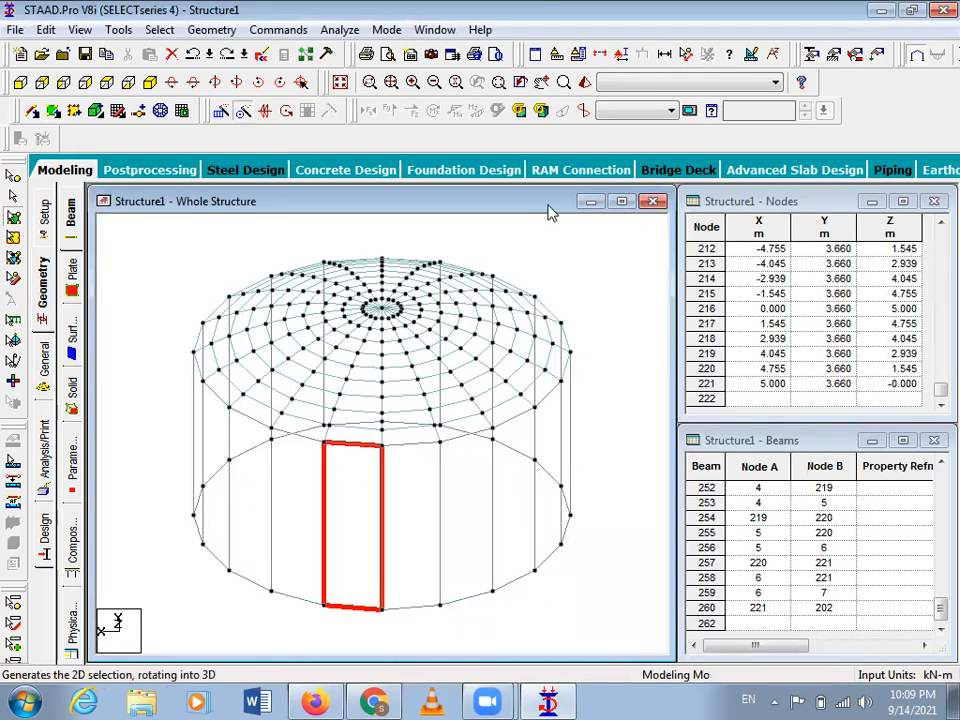
Step: Repeat the selected wall plate around the structure with 3D Circular: Y axis through crown node 201, 360 degrees, 20 steps
{"action": "left_click", "coordinate": [384, 309]}
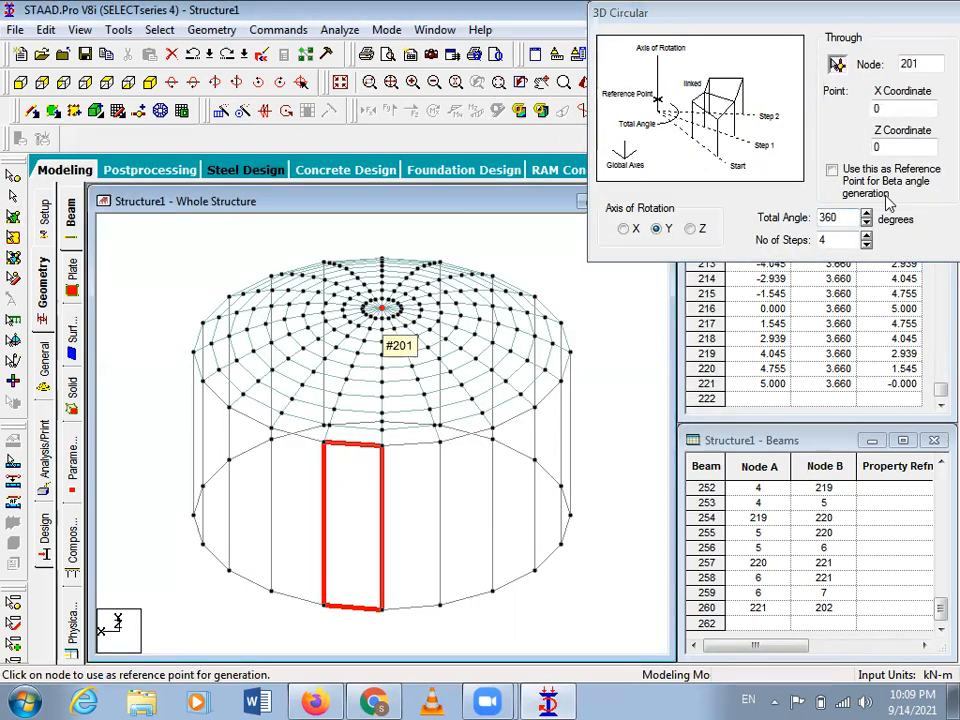
{"action": "double_click", "coordinate": [840, 237]}
{"action": "type", "text": "20"}
{"action": "left_click_drag", "start_coordinate": [690, 12], "coordinate": [522, 10]}
{"action": "left_click", "coordinate": [836, 80]}
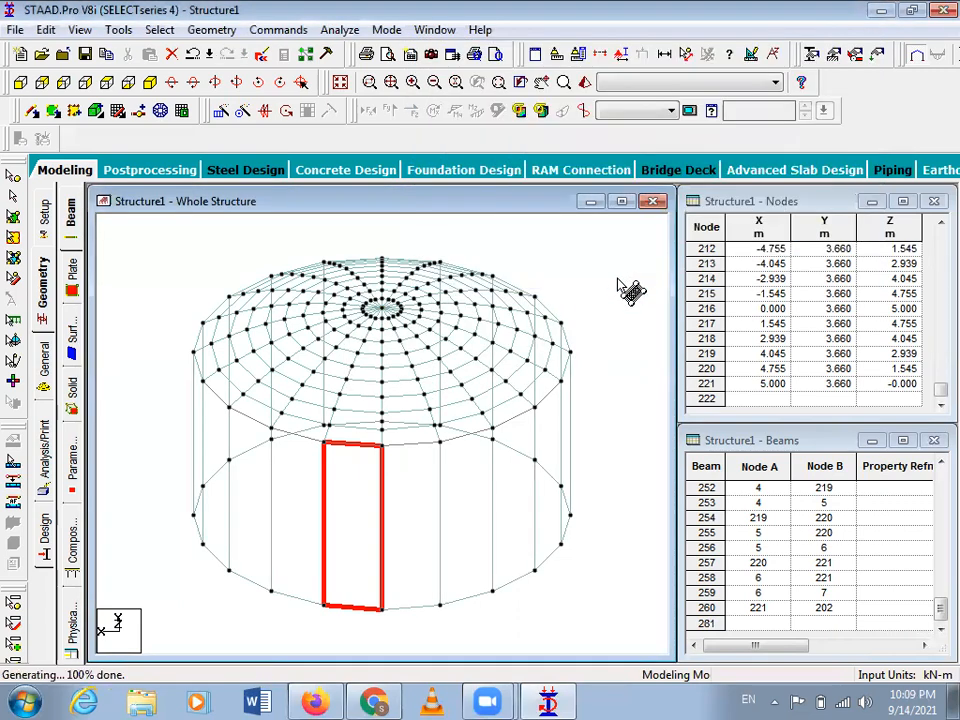
Step: Inspect the closed plate wall and the dome in a 3D rendered view
{"action": "left_click", "coordinate": [612, 264]}
{"action": "left_click", "coordinate": [585, 82]}
{"action": "left_click_drag", "start_coordinate": [561, 353], "coordinate": [552, 437]}
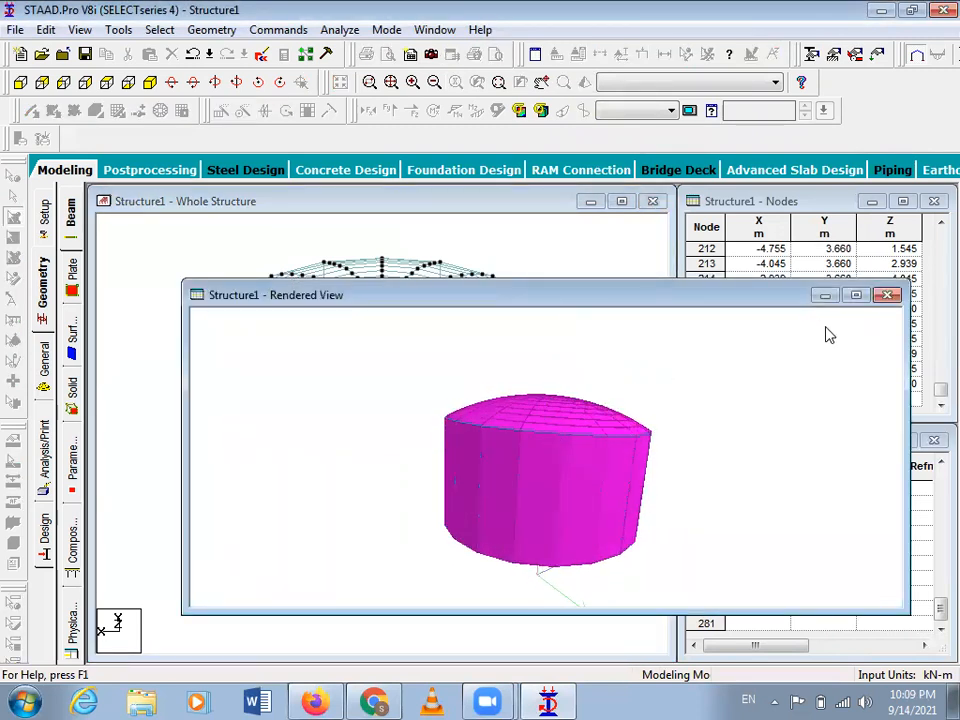
{"action": "left_click", "coordinate": [886, 296]}
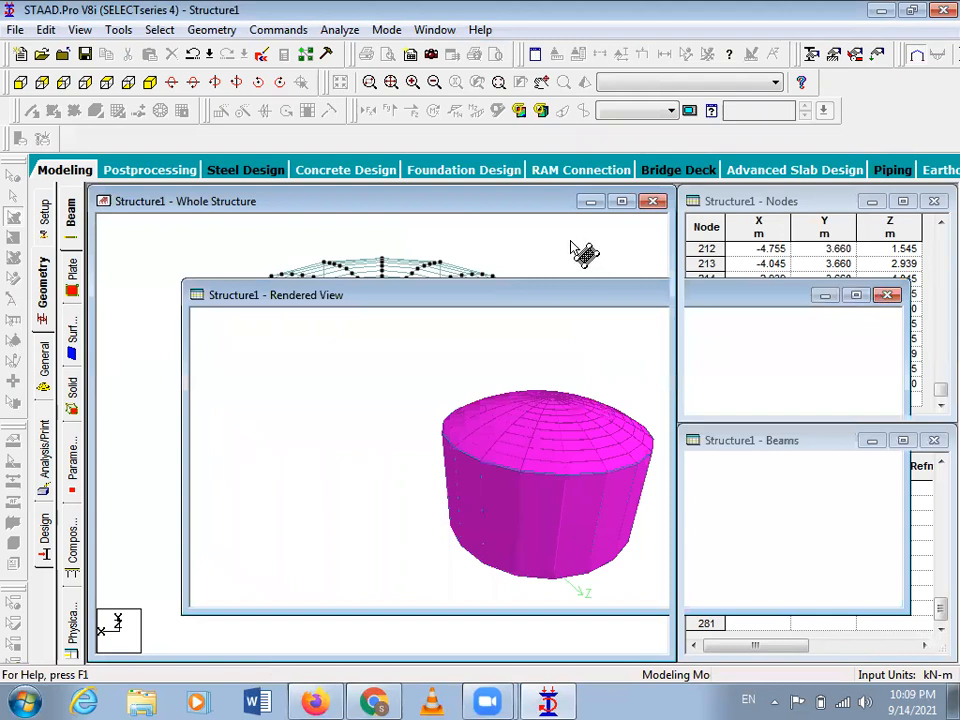
Step: Switch to Paint and sketch the tank profile freehand: a curved roof, two side walls and a base peaked upward at the centre
{"action": "left_click", "coordinate": [22, 703]}
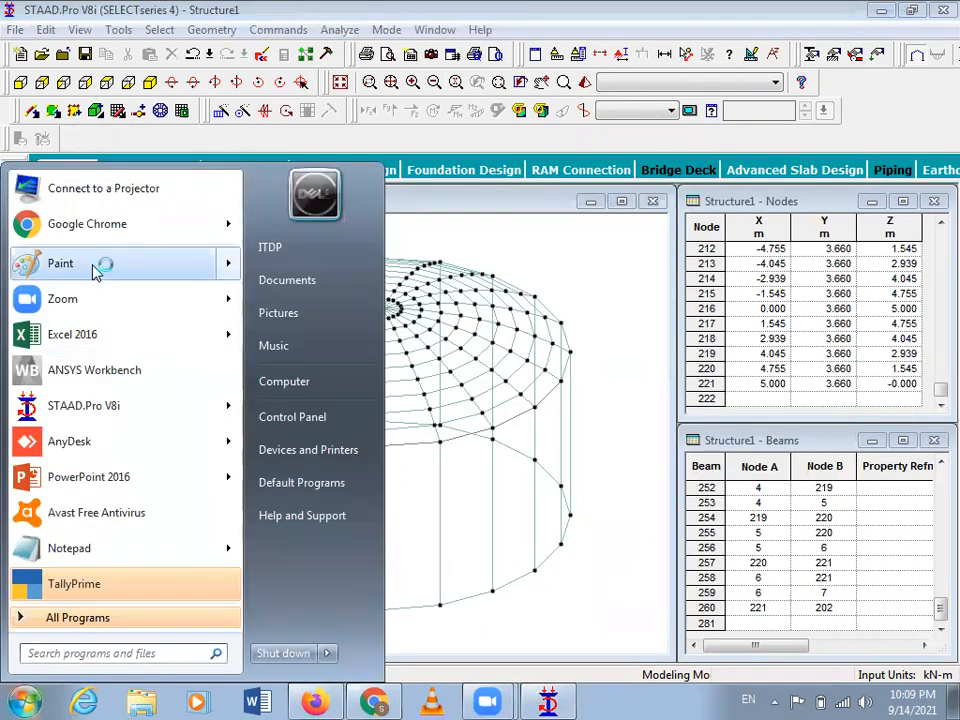
{"action": "left_click", "coordinate": [62, 264]}
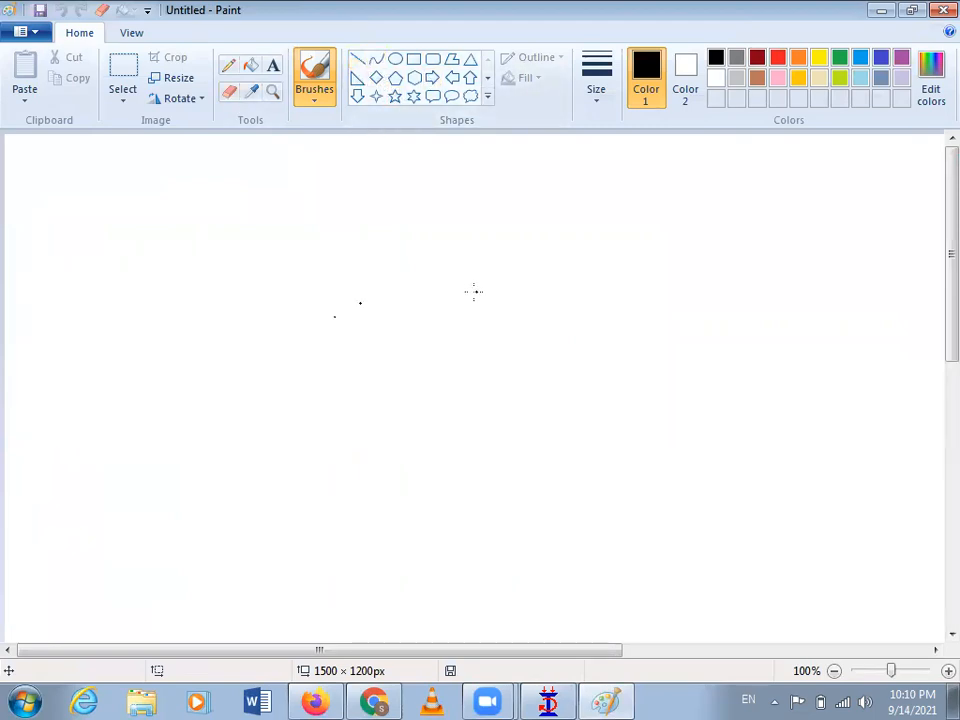
{"action": "mouse_move", "coordinate": [494, 311]}
{"action": "left_mouse_down"}
{"action": "mouse_move", "coordinate": [392, 237]}
{"action": "mouse_move", "coordinate": [356, 280]}
{"action": "mouse_move", "coordinate": [355, 298]}
{"action": "left_mouse_up"}
{"action": "key", "text": "ctrl+z"}
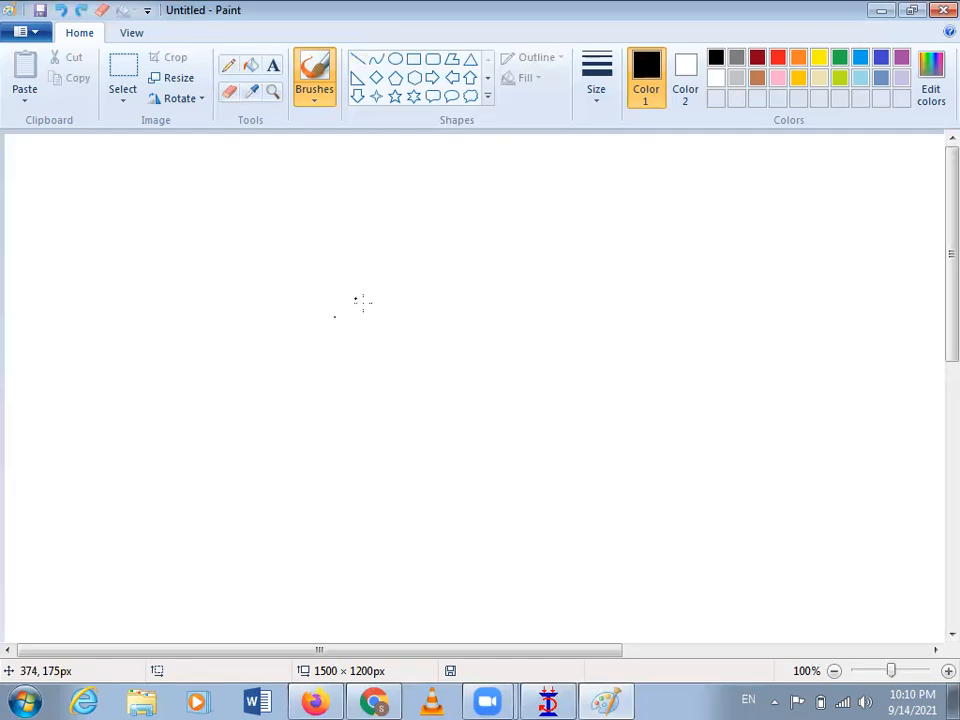
{"action": "mouse_move", "coordinate": [361, 321]}
{"action": "left_mouse_down"}
{"action": "mouse_move", "coordinate": [508, 294]}
{"action": "mouse_move", "coordinate": [535, 316]}
{"action": "left_mouse_up"}
{"action": "left_click_drag", "start_coordinate": [359, 321], "coordinate": [358, 390]}
{"action": "left_click_drag", "start_coordinate": [357, 446], "coordinate": [357, 447]}
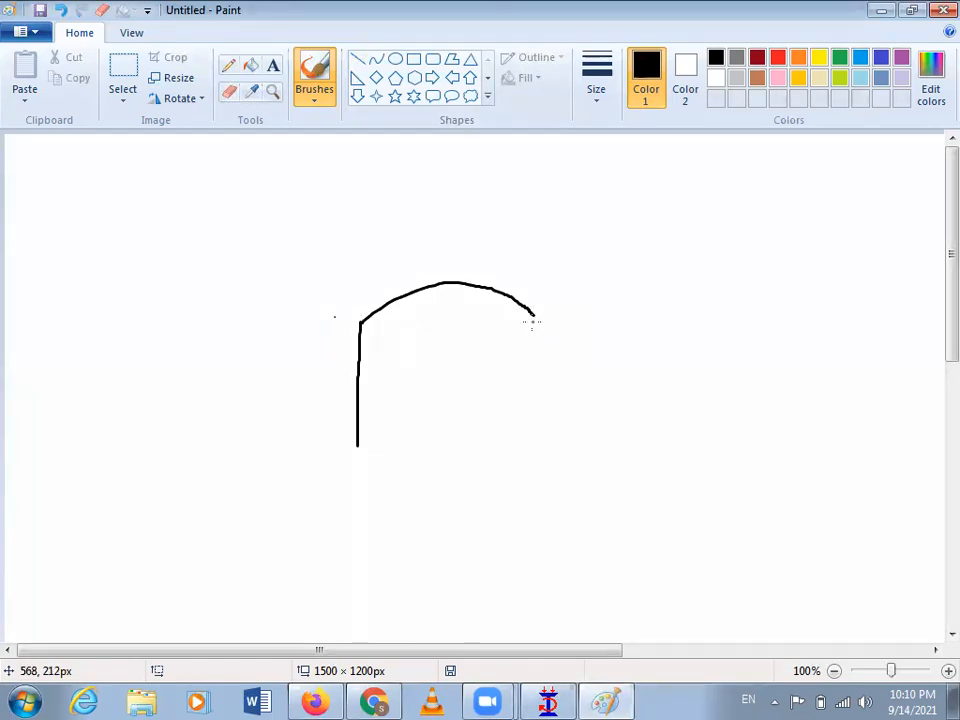
{"action": "left_click_drag", "start_coordinate": [533, 318], "coordinate": [524, 440]}
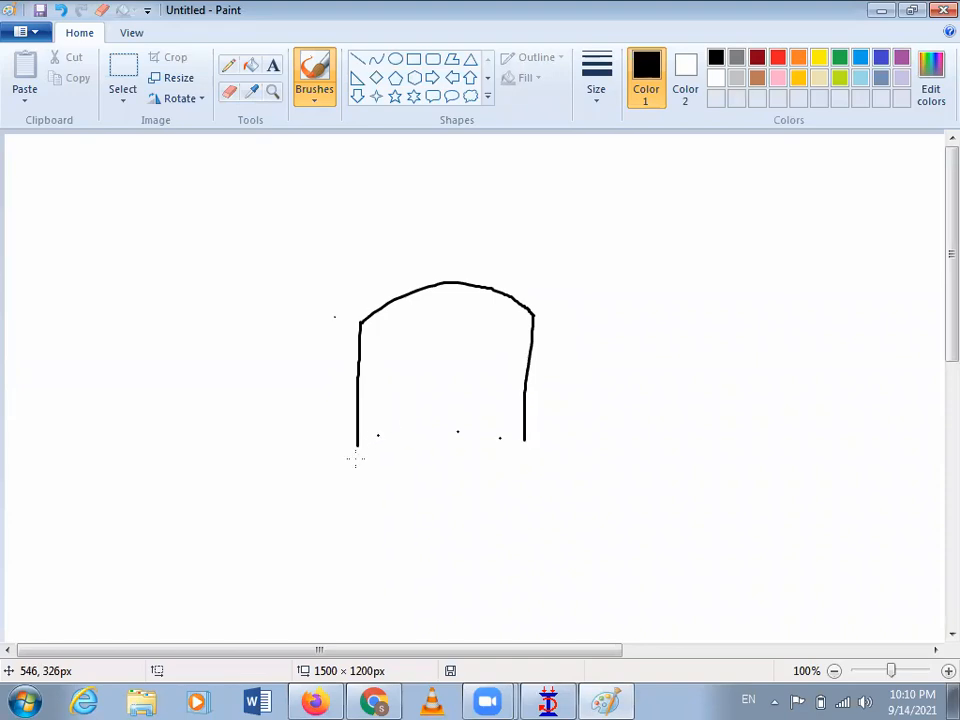
{"action": "mouse_move", "coordinate": [353, 448]}
{"action": "left_mouse_down"}
{"action": "mouse_move", "coordinate": [443, 420]}
{"action": "mouse_move", "coordinate": [523, 442]}
{"action": "left_mouse_up"}
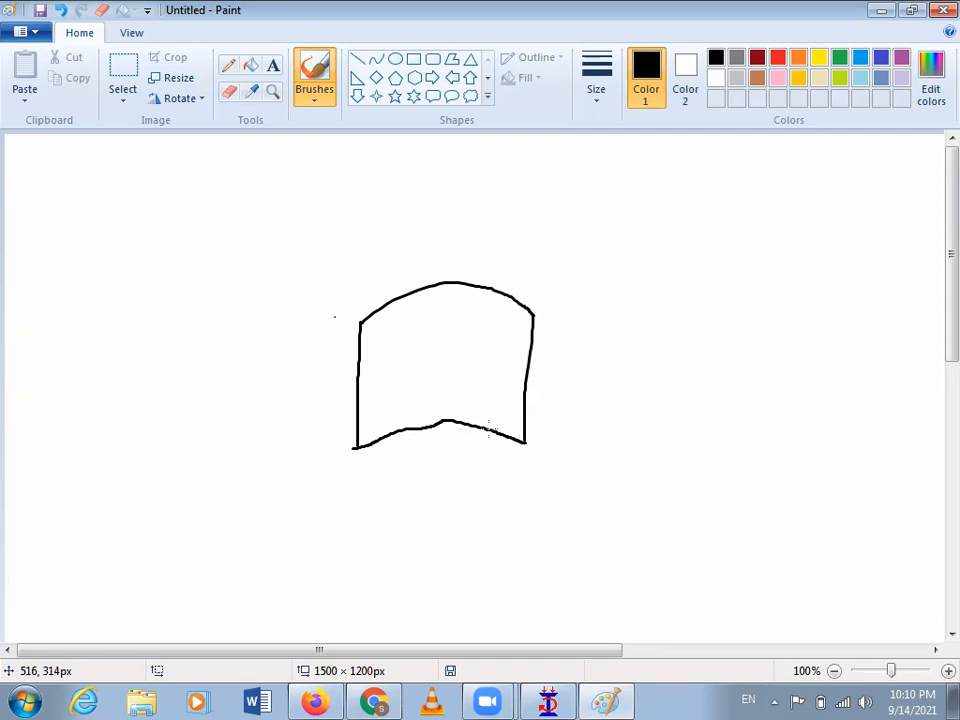
{"action": "mouse_move", "coordinate": [523, 441]}
{"action": "left_mouse_down"}
{"action": "mouse_move", "coordinate": [440, 414]}
{"action": "mouse_move", "coordinate": [363, 450]}
{"action": "left_mouse_up"}
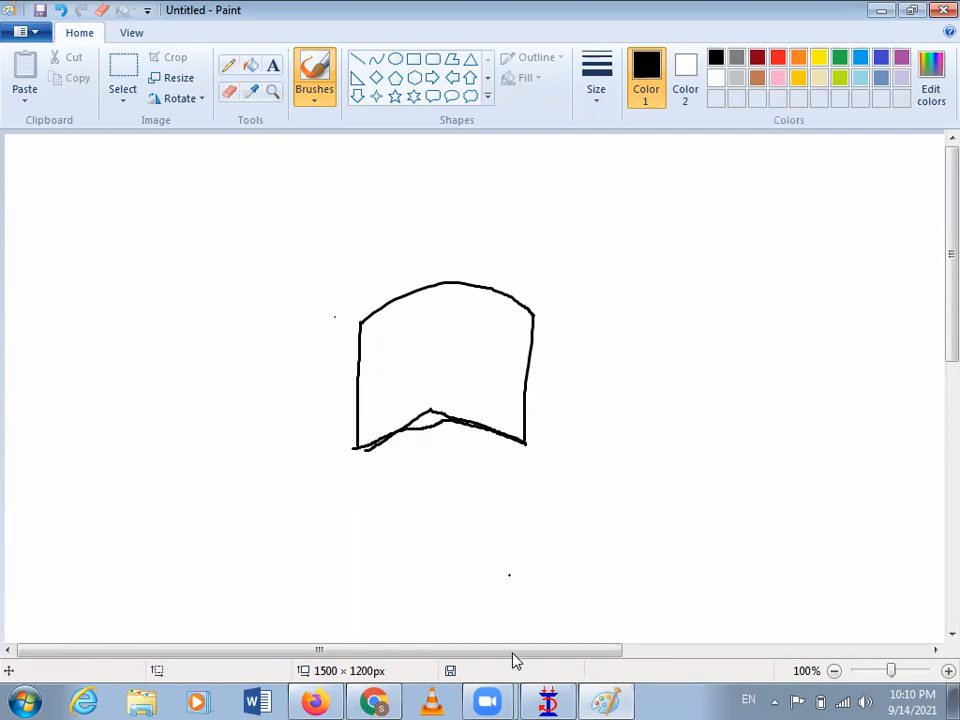
Step: Switch back to STAAD.Pro and let Auto Save save the model file
{"action": "left_click", "coordinate": [548, 702]}
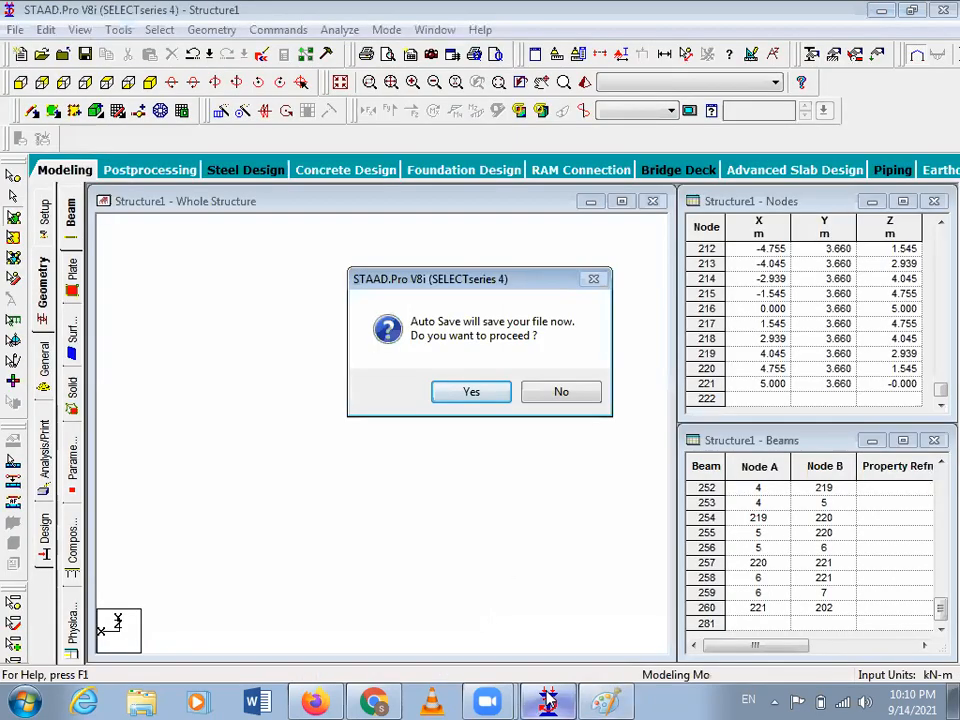
{"action": "key", "text": "Return"}
{"action": "key", "text": "Return"}
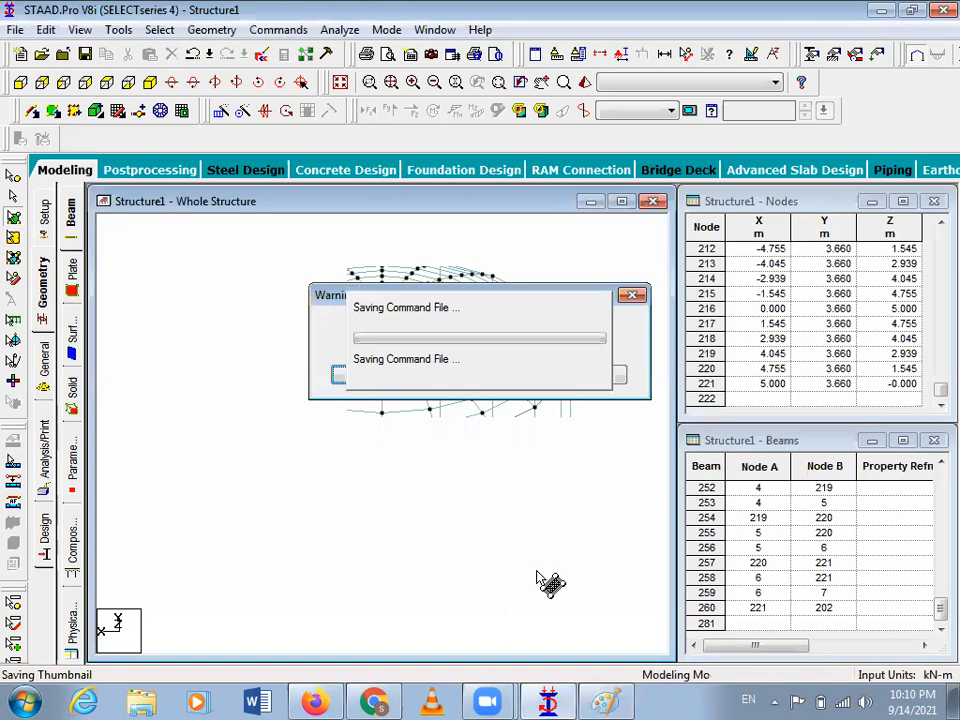
Step: Add node 222 on the dome's central axis at X 0, Y 0, Z 0 in the node table
{"action": "left_click", "coordinate": [18, 86]}
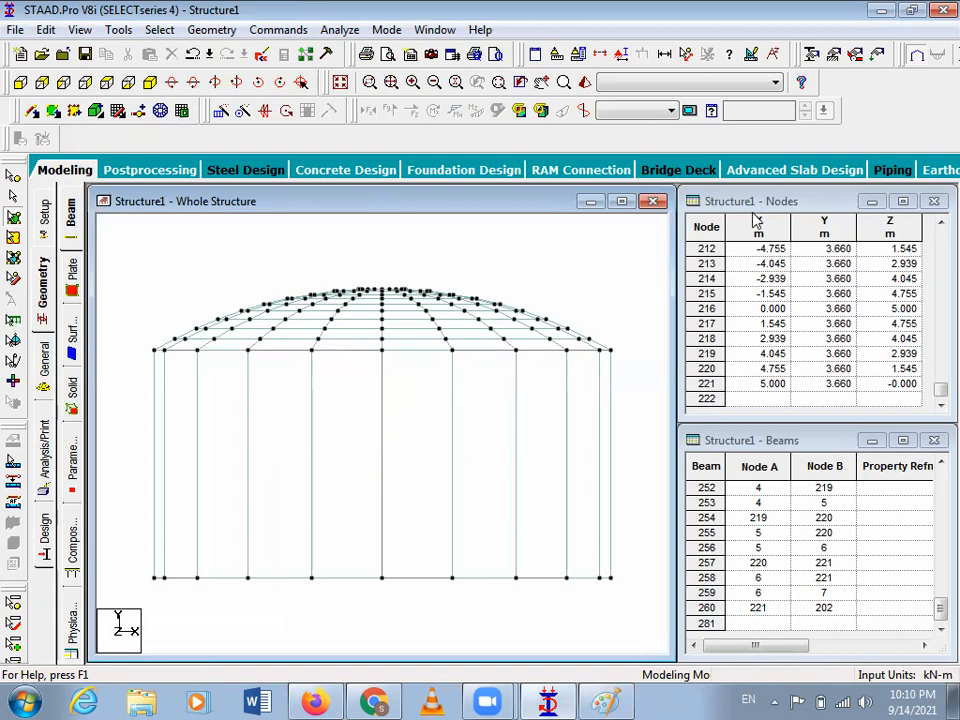
{"action": "left_click", "coordinate": [778, 400]}
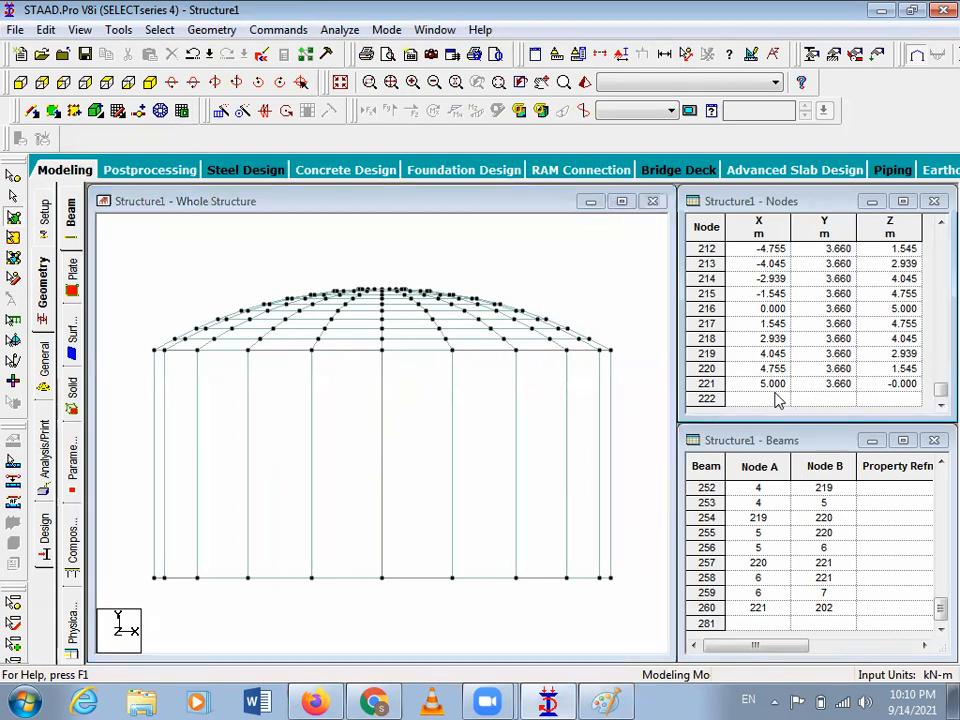
{"action": "type", "text": "0"}
{"action": "key", "text": "Tab"}
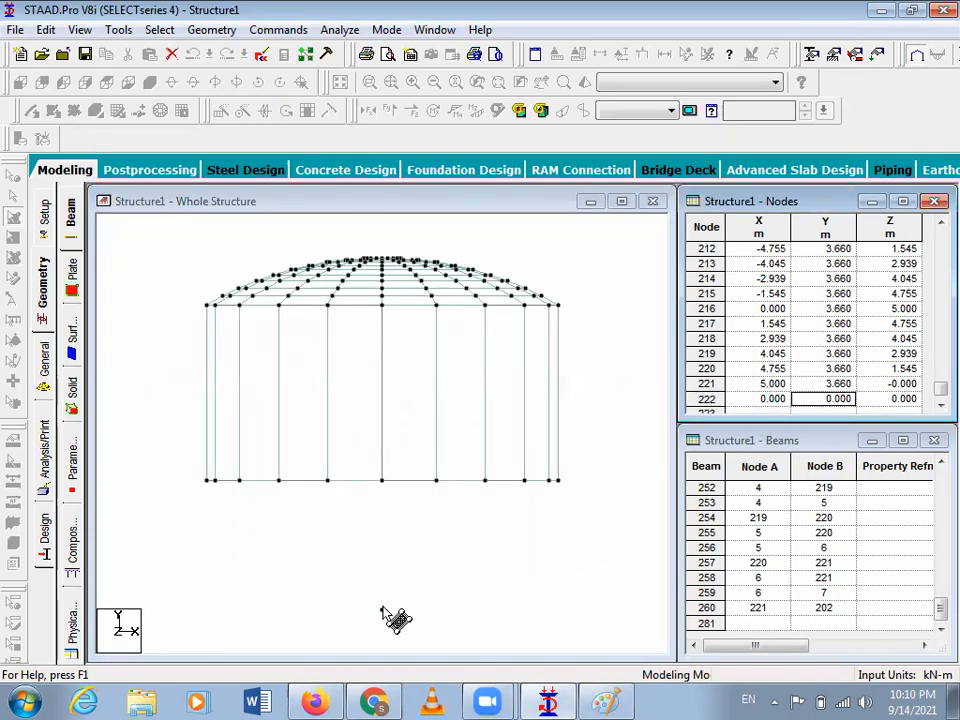
Step: Try Y coordinates of 1, 2 and 3 m for the central node 222
{"action": "left_click", "coordinate": [851, 399]}
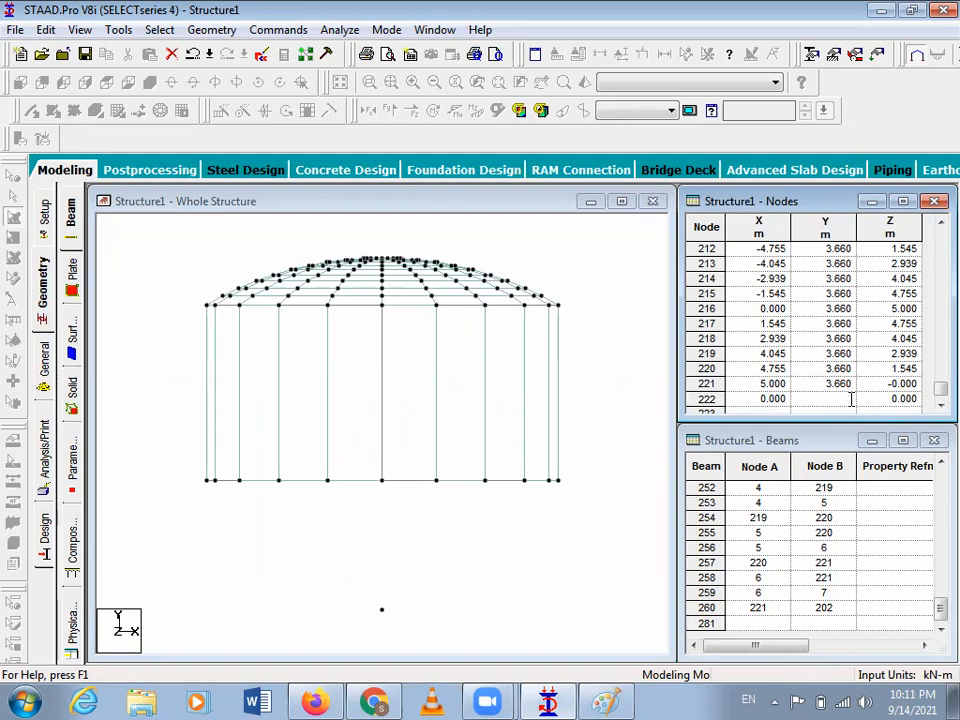
{"action": "type", "text": "1"}
{"action": "key", "text": "Tab"}
{"action": "left_click", "coordinate": [840, 398]}
{"action": "type", "text": "21"}
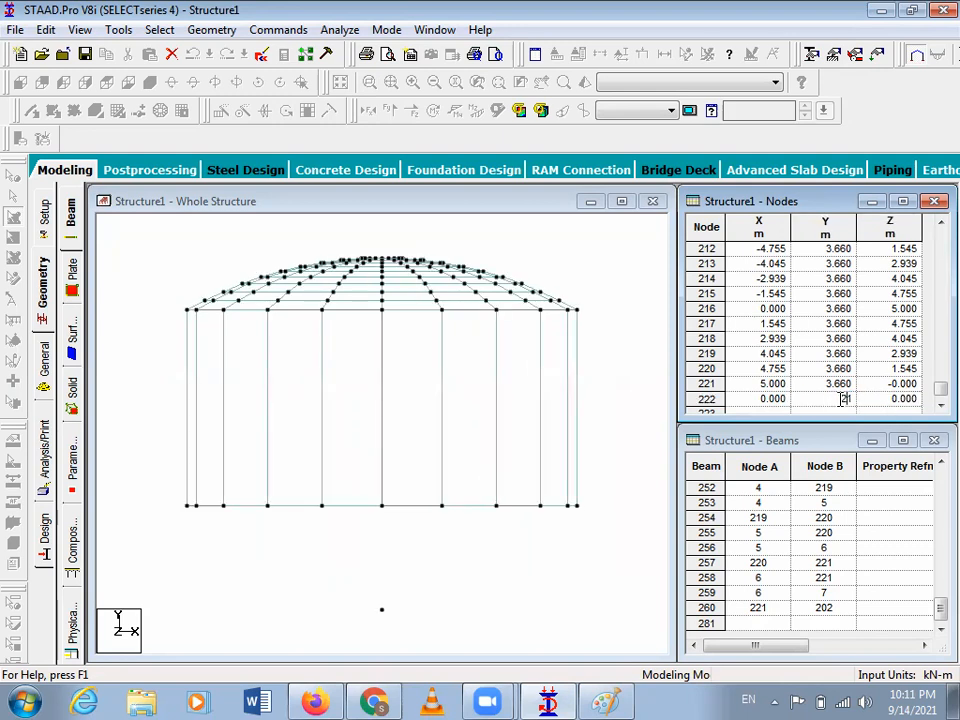
{"action": "key", "text": "Tab"}
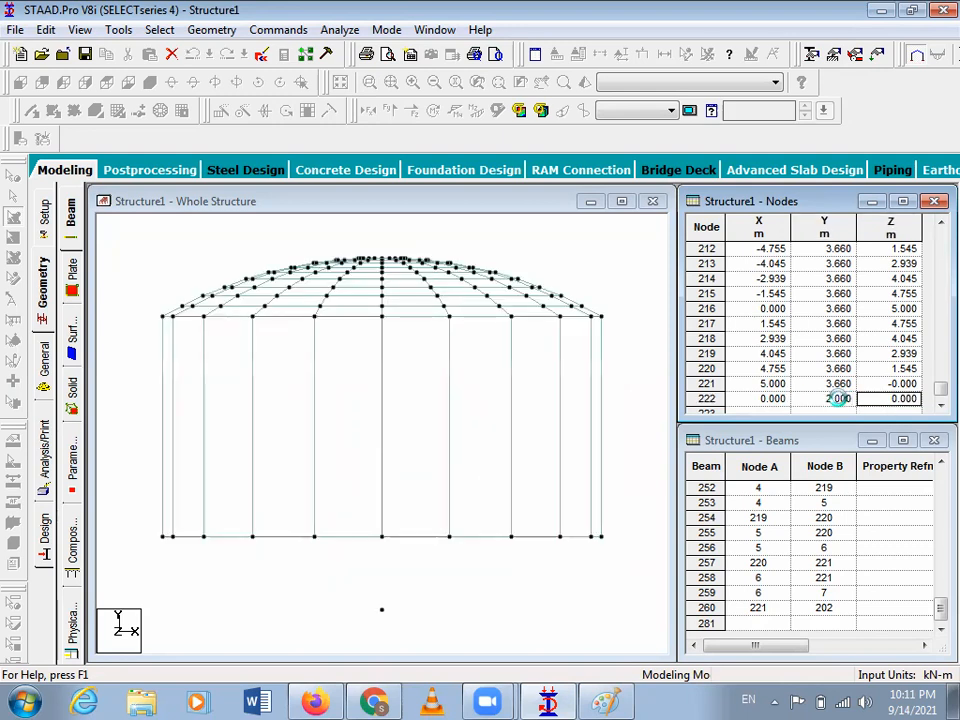
{"action": "left_click", "coordinate": [846, 399]}
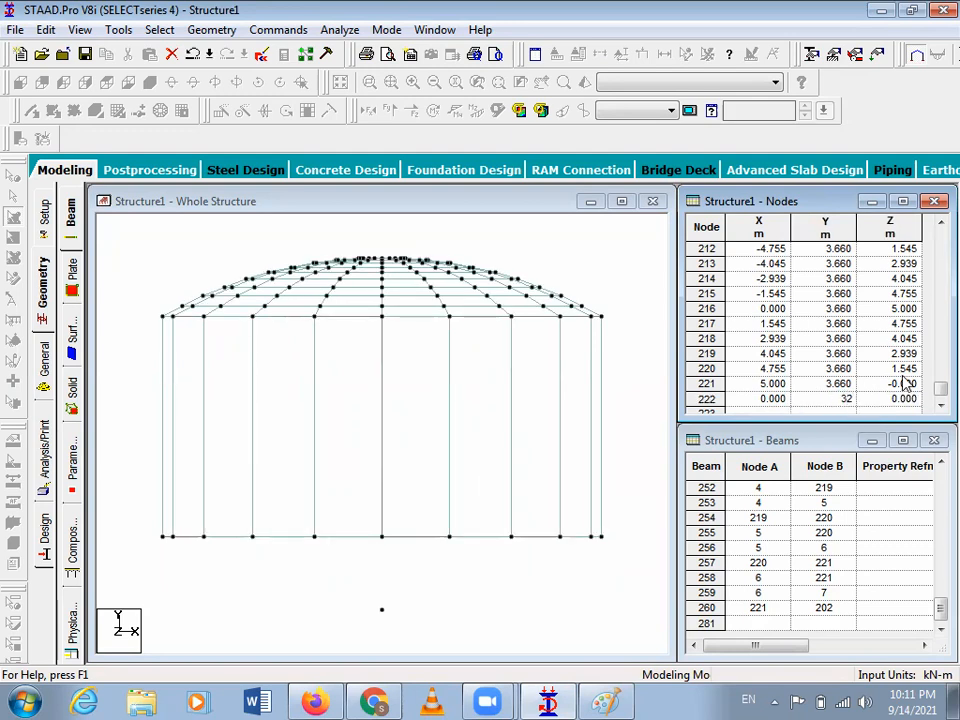
{"action": "type", "text": "3"}
{"action": "key", "text": "Tab"}
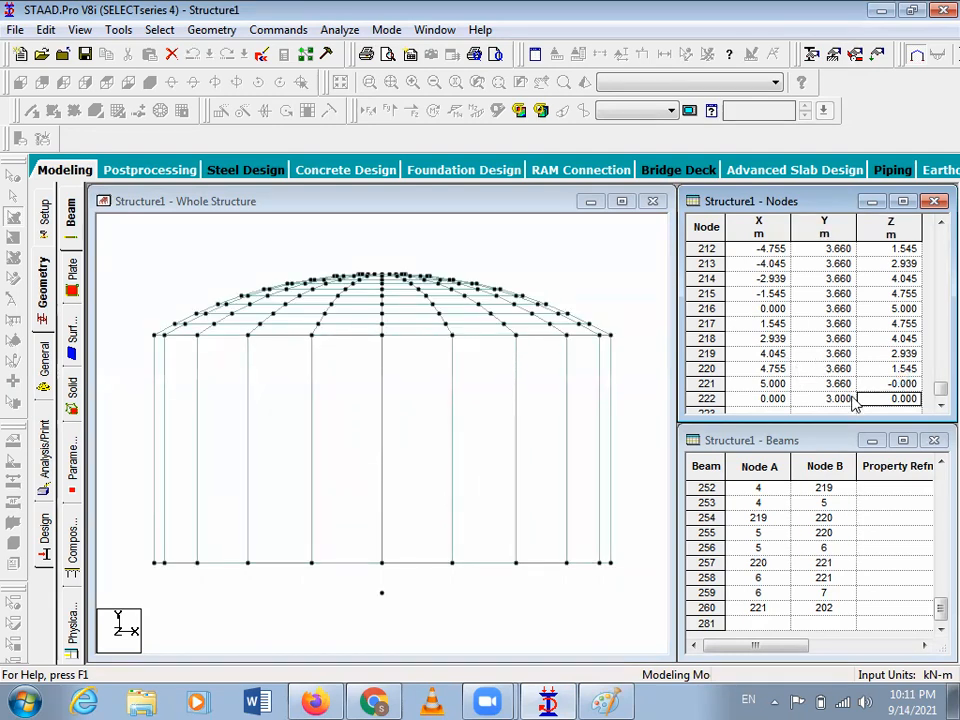
Step: Set the Y coordinate of the central node 222 to 4 m
{"action": "left_click", "coordinate": [850, 399]}
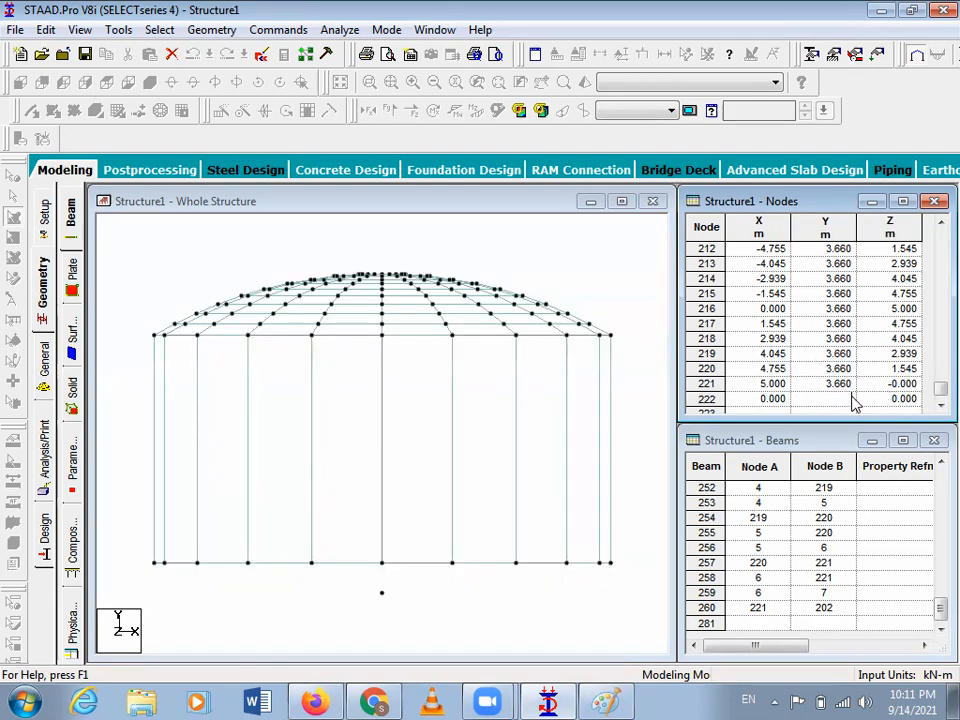
{"action": "type", "text": "4"}
{"action": "key", "text": "Tab"}
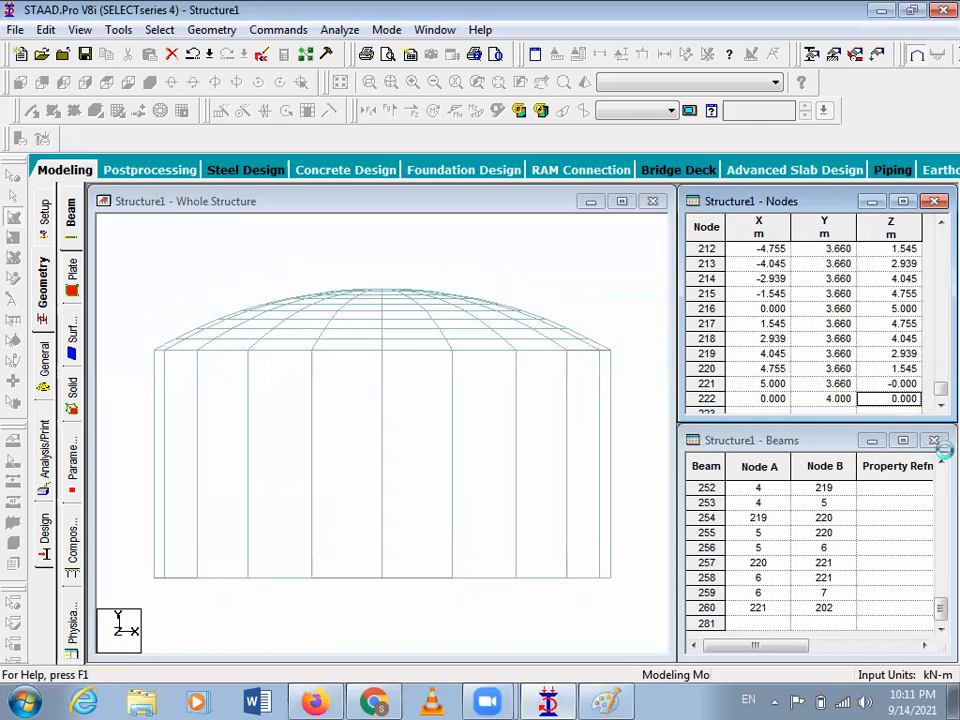
{"action": "left_click", "coordinate": [615, 300]}
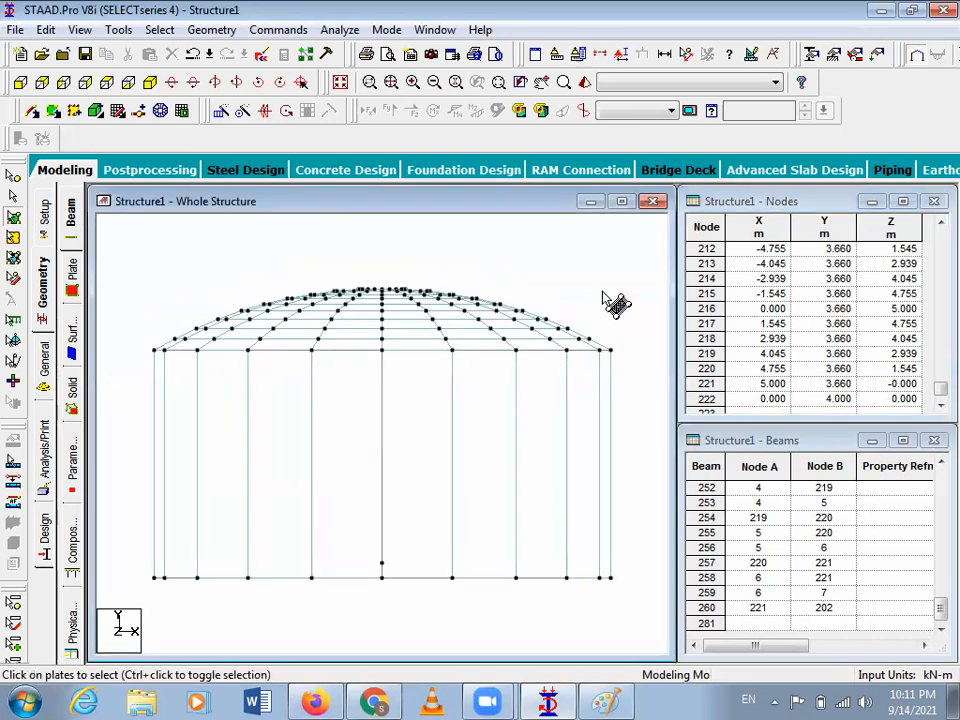
{"action": "key", "text": "Down"}
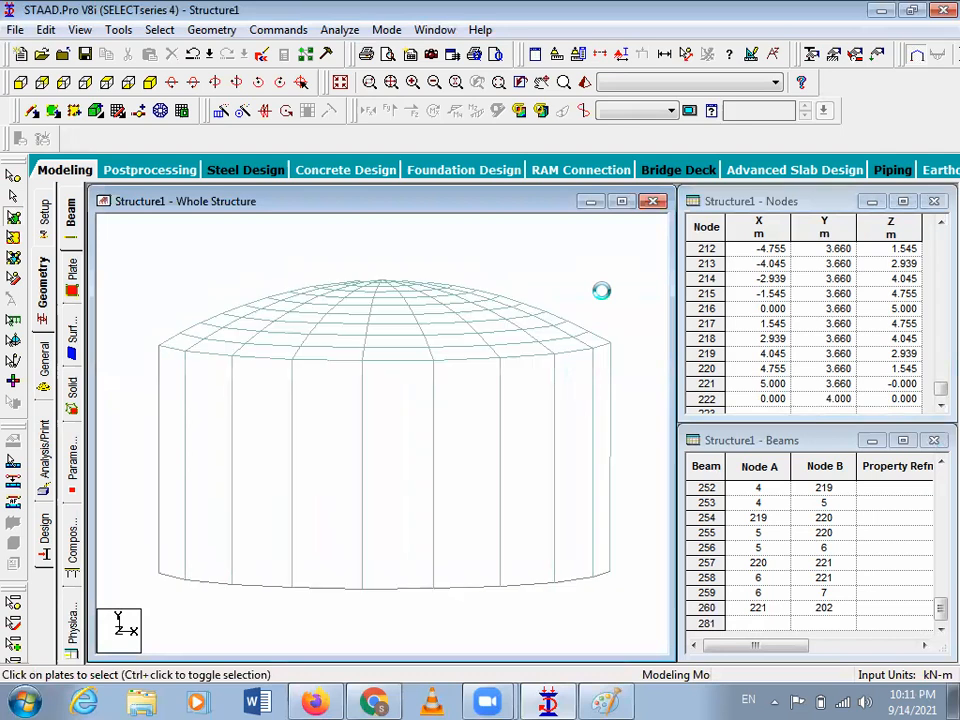
{"action": "key", "text": "Down"}
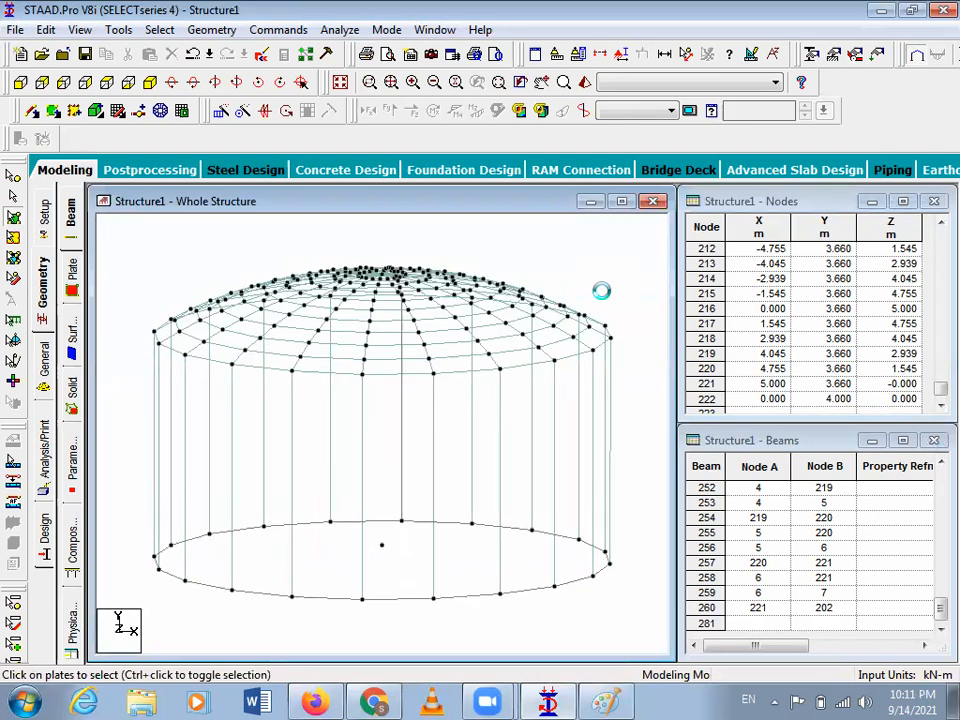
{"action": "left_click", "coordinate": [54, 112]}
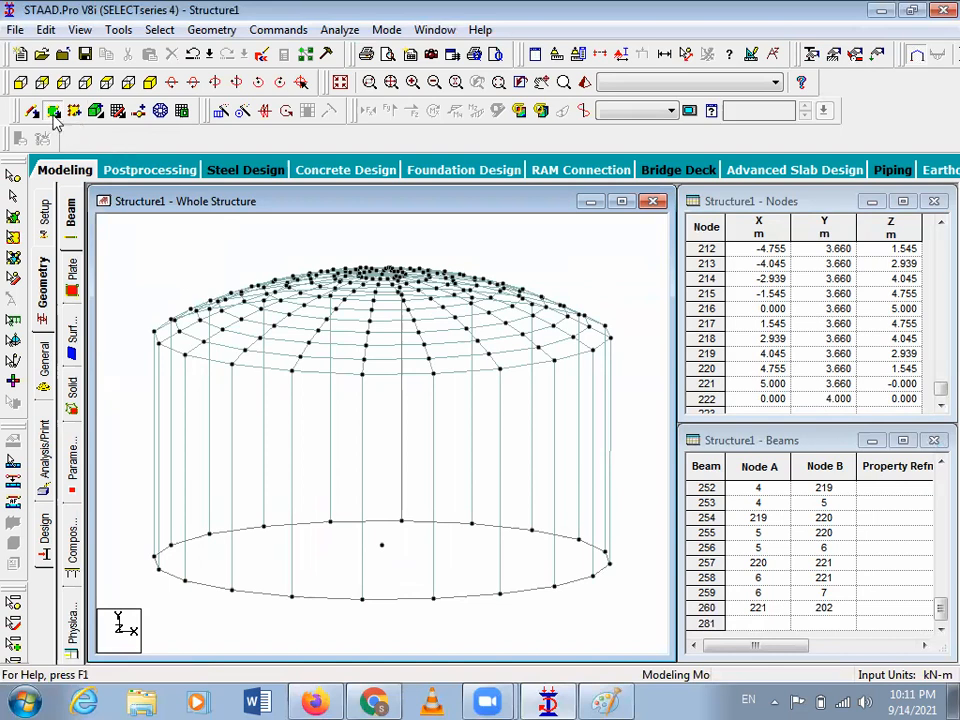
{"action": "left_click", "coordinate": [160, 30]}
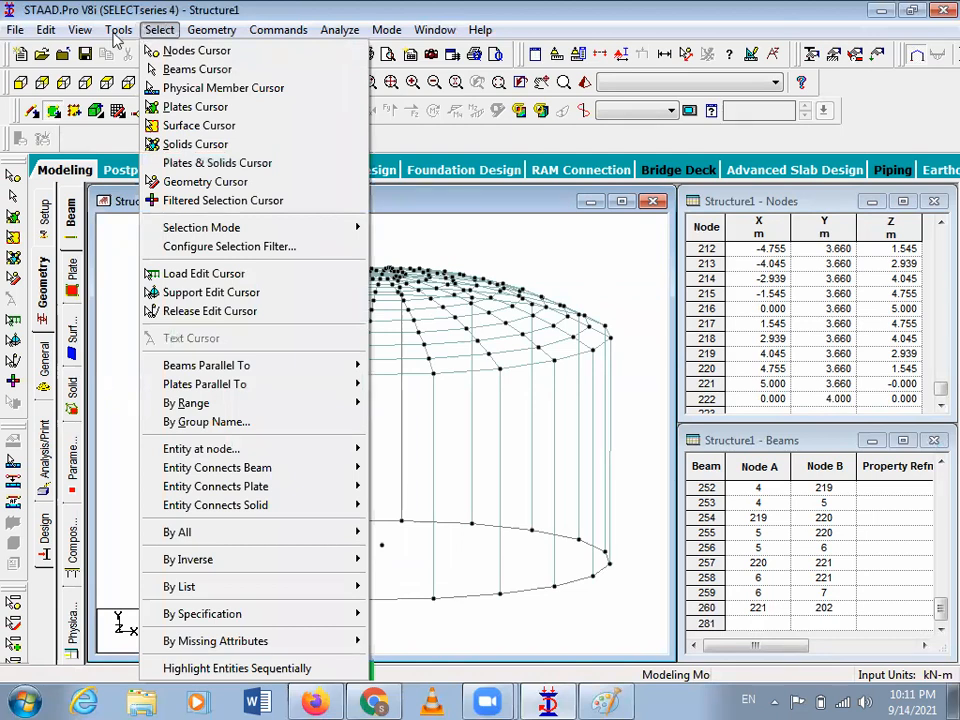
{"action": "mouse_move", "coordinate": [116, 36]}
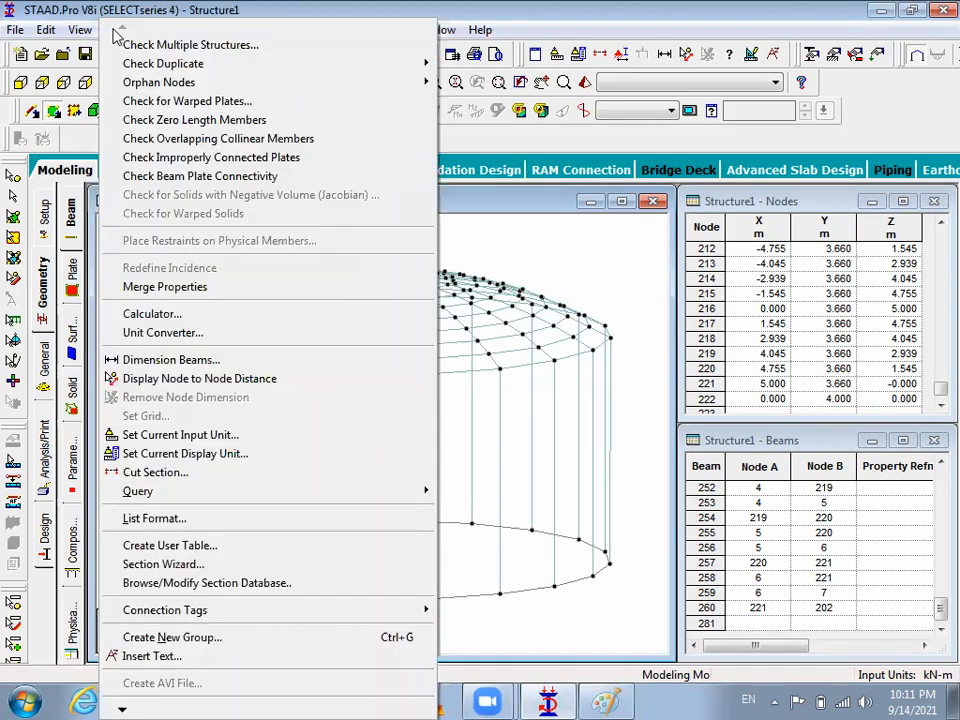
{"action": "left_click", "coordinate": [118, 30]}
{"action": "left_click", "coordinate": [80, 30]}
{"action": "mouse_move", "coordinate": [118, 32]}
{"action": "left_click", "coordinate": [594, 279]}
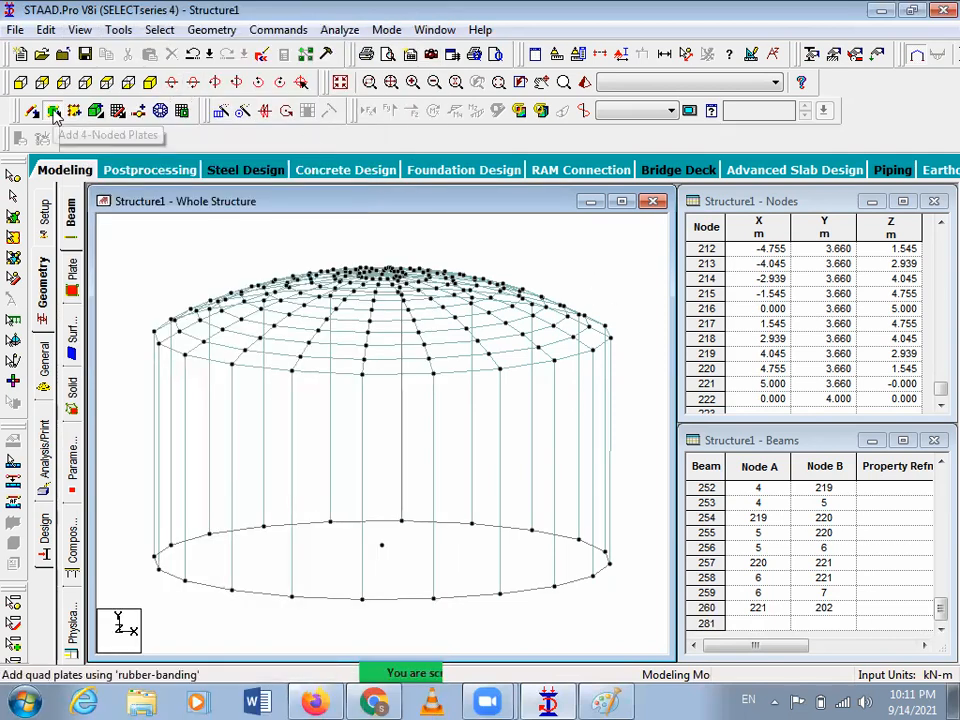
Step: Add a triangular plate from central node 222 to two adjacent base-ring nodes at the back of the structure
{"action": "left_click", "coordinate": [221, 31]}
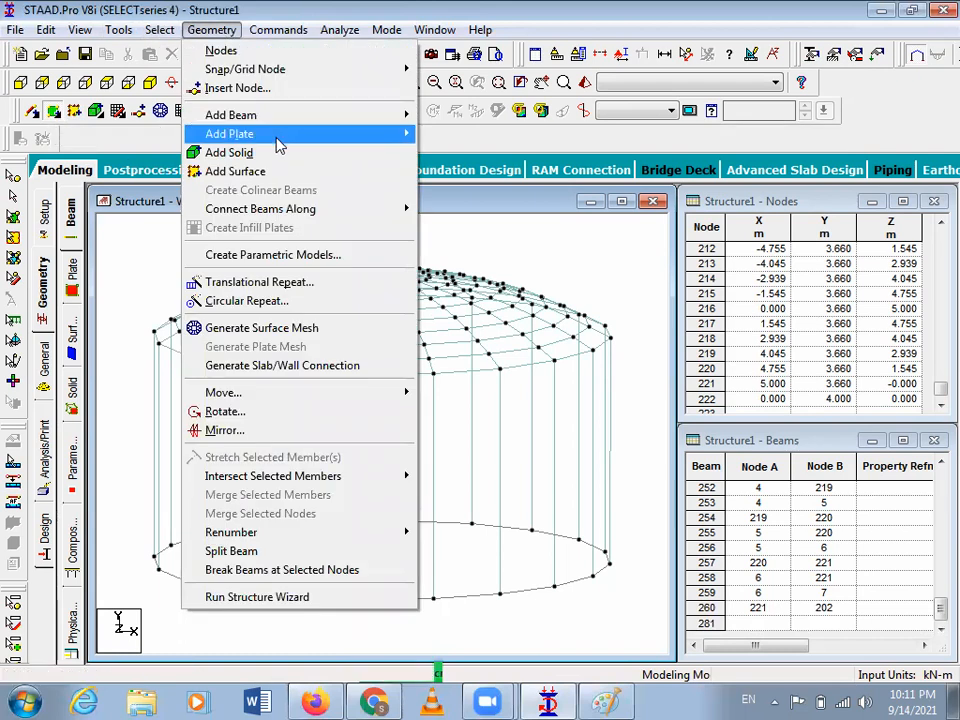
{"action": "mouse_move", "coordinate": [281, 144]}
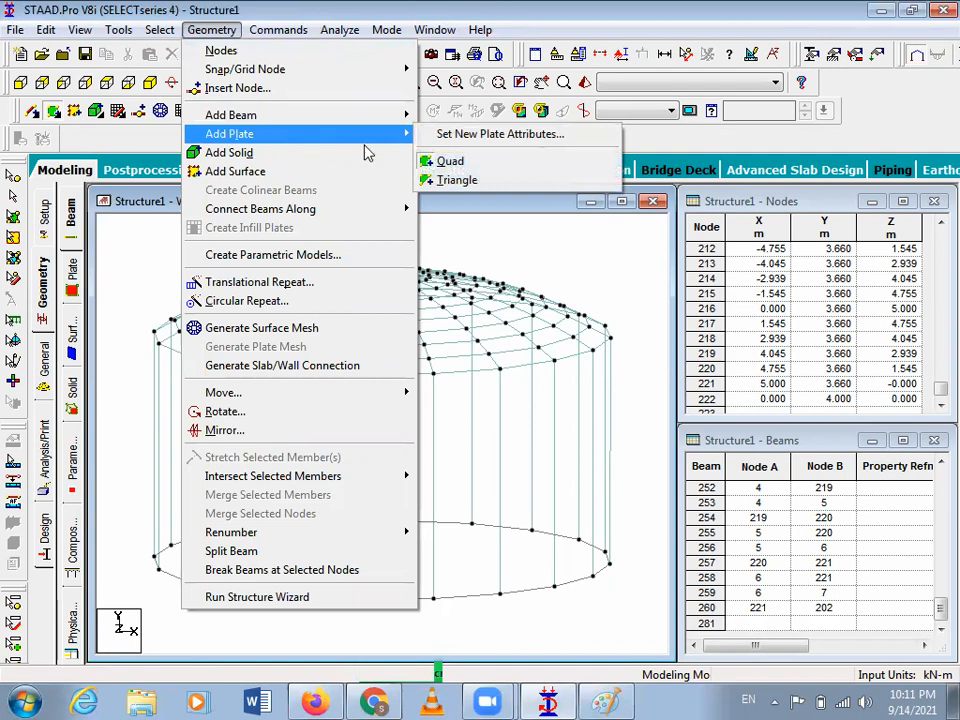
{"action": "left_click", "coordinate": [455, 181]}
{"action": "left_click", "coordinate": [381, 545]}
{"action": "left_click", "coordinate": [401, 521]}
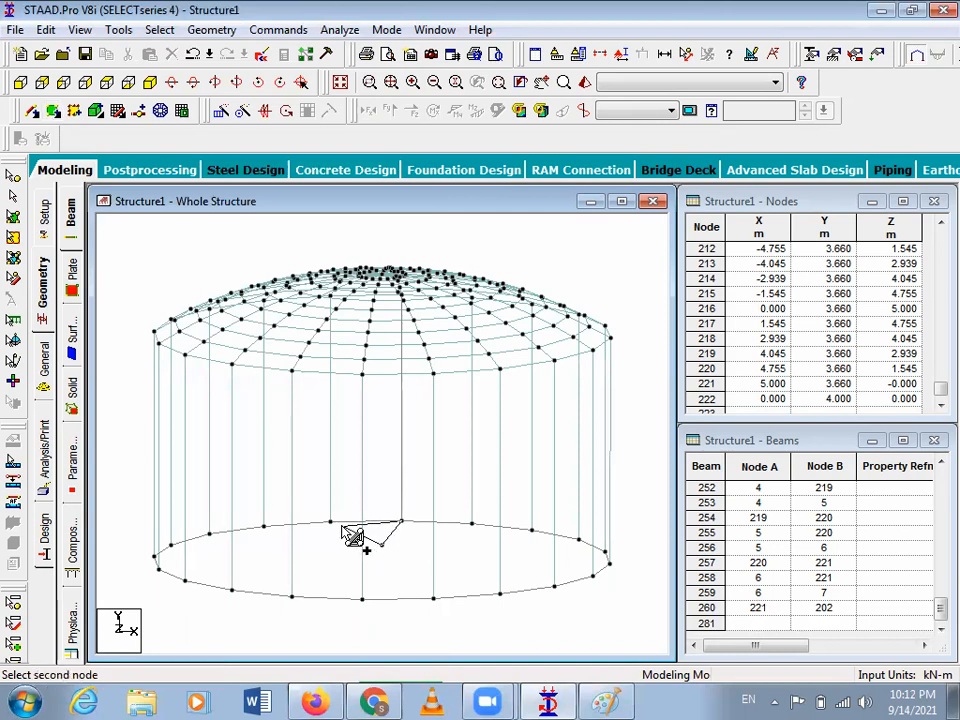
{"action": "left_click", "coordinate": [331, 521]}
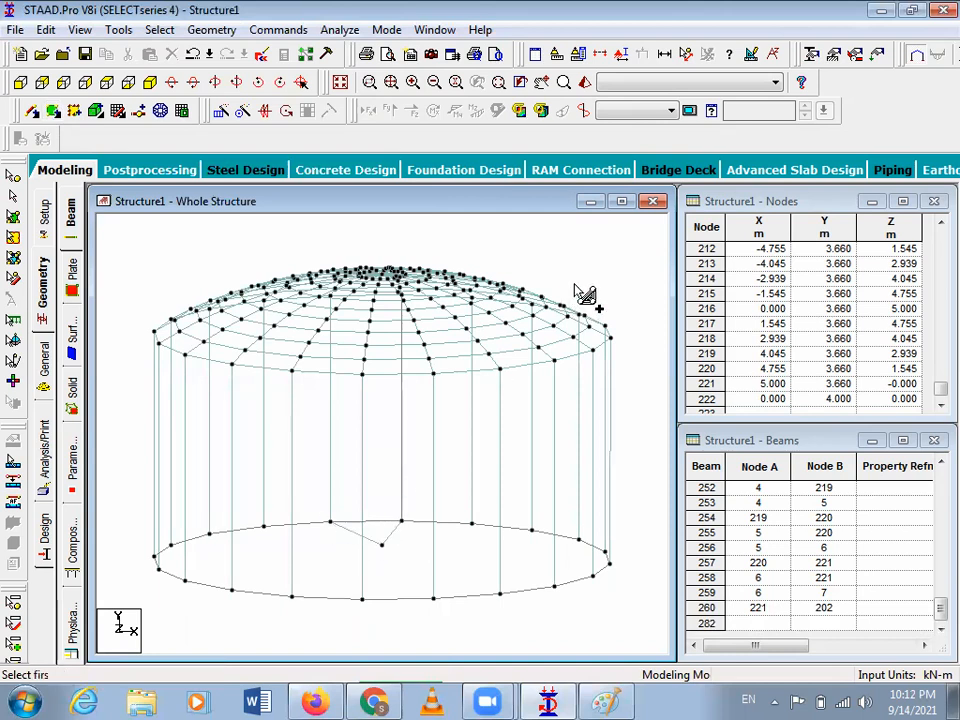
Step: Inspect the triangular base plate from below in a 3D rendered view, and close the rendering
{"action": "left_click", "coordinate": [583, 84]}
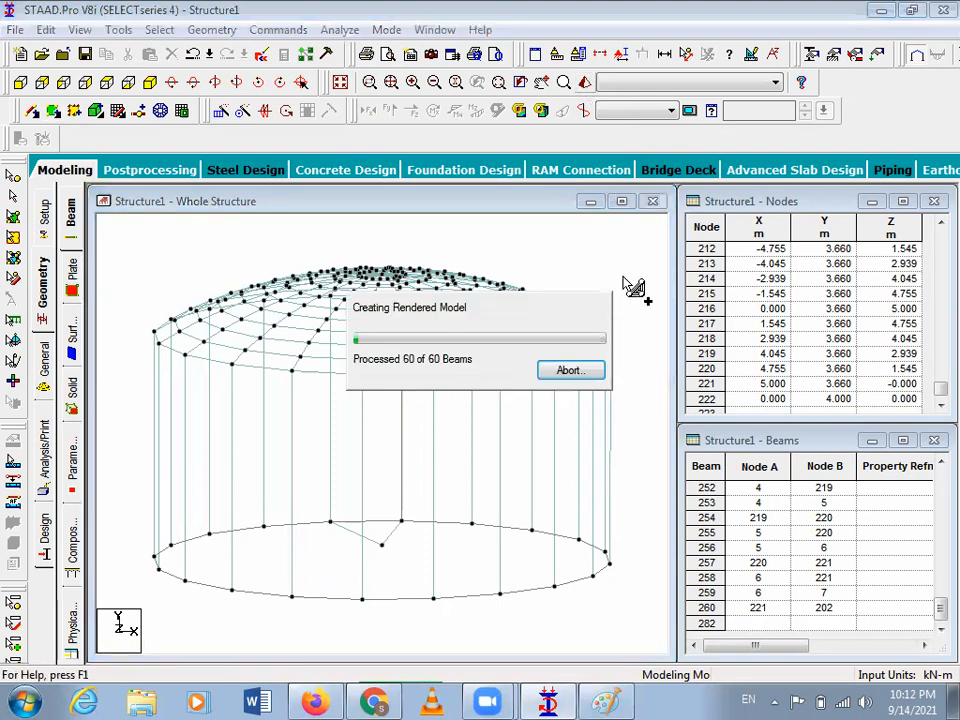
{"action": "left_click_drag", "start_coordinate": [608, 521], "coordinate": [695, 471]}
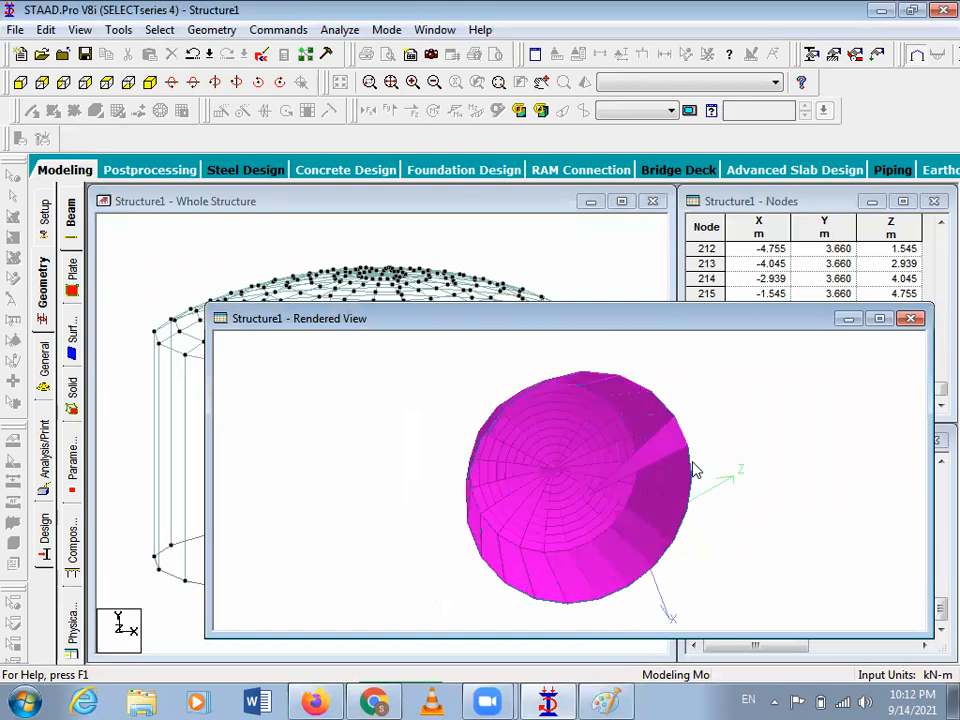
{"action": "left_click_drag", "start_coordinate": [590, 535], "coordinate": [627, 620]}
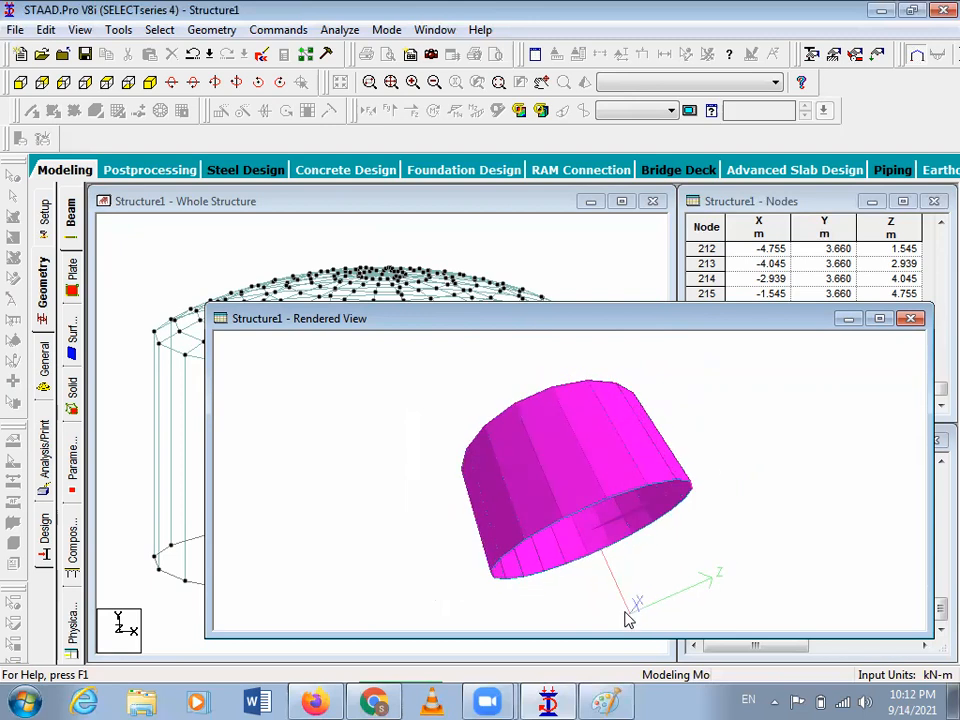
{"action": "left_click", "coordinate": [911, 319]}
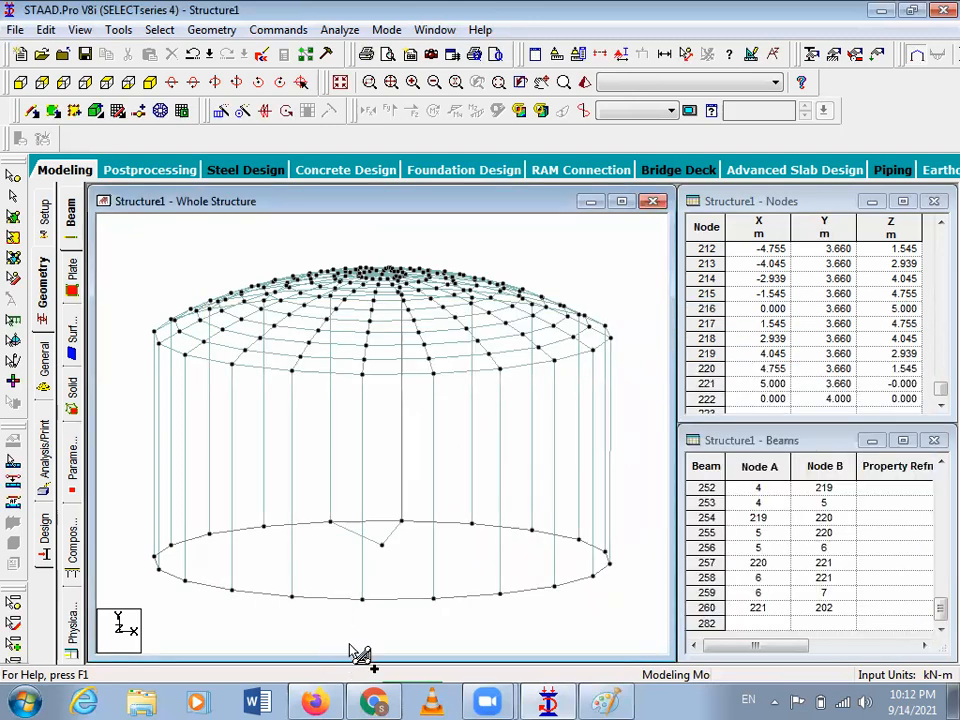
{"action": "left_click_drag", "start_coordinate": [360, 651], "coordinate": [348, 643]}
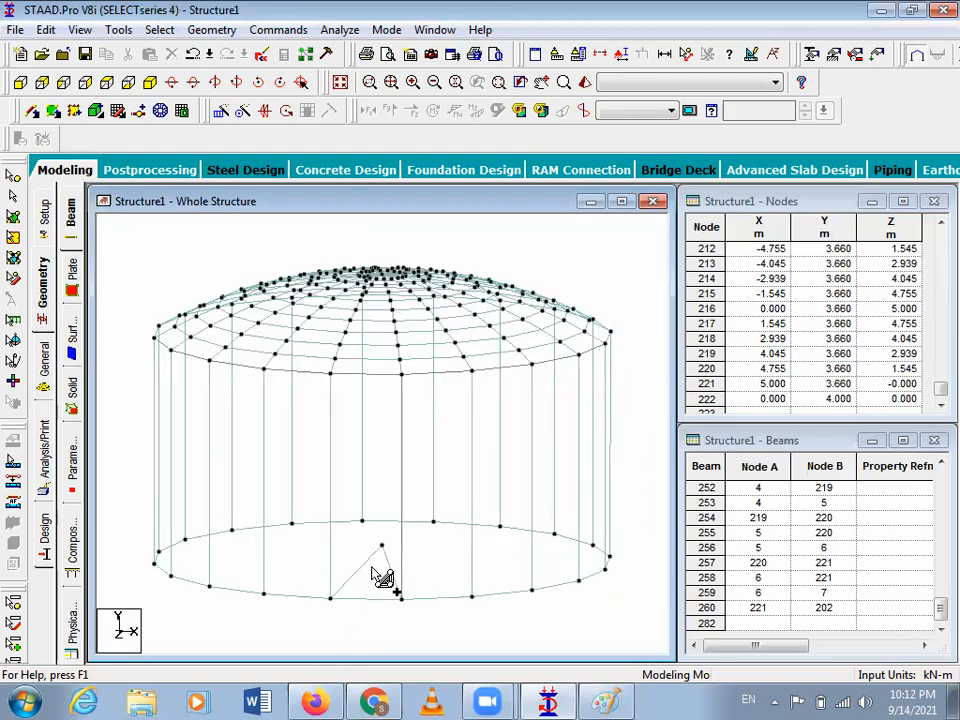
Step: Repeat the triangular base plate circularly about the Y axis through node 201, using 360 degrees and 20 steps
{"action": "left_click", "coordinate": [13, 215]}
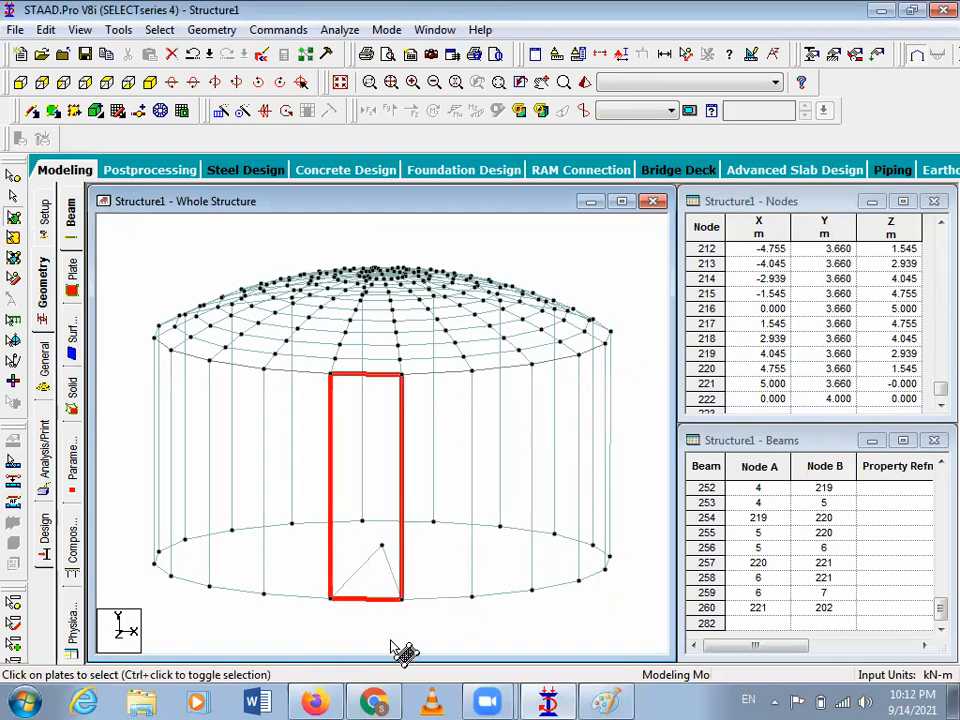
{"action": "key", "text": "Down"}
{"action": "key", "text": "Down"}
{"action": "key", "text": "Down"}
{"action": "key", "text": "Down"}
{"action": "key", "text": "Down"}
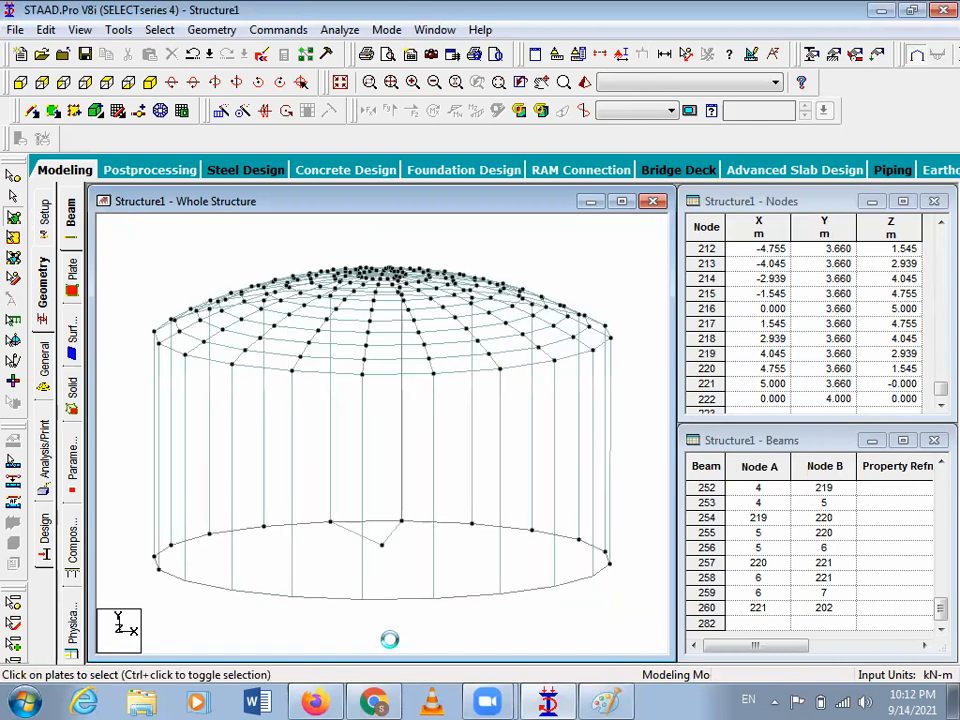
{"action": "left_click", "coordinate": [390, 530]}
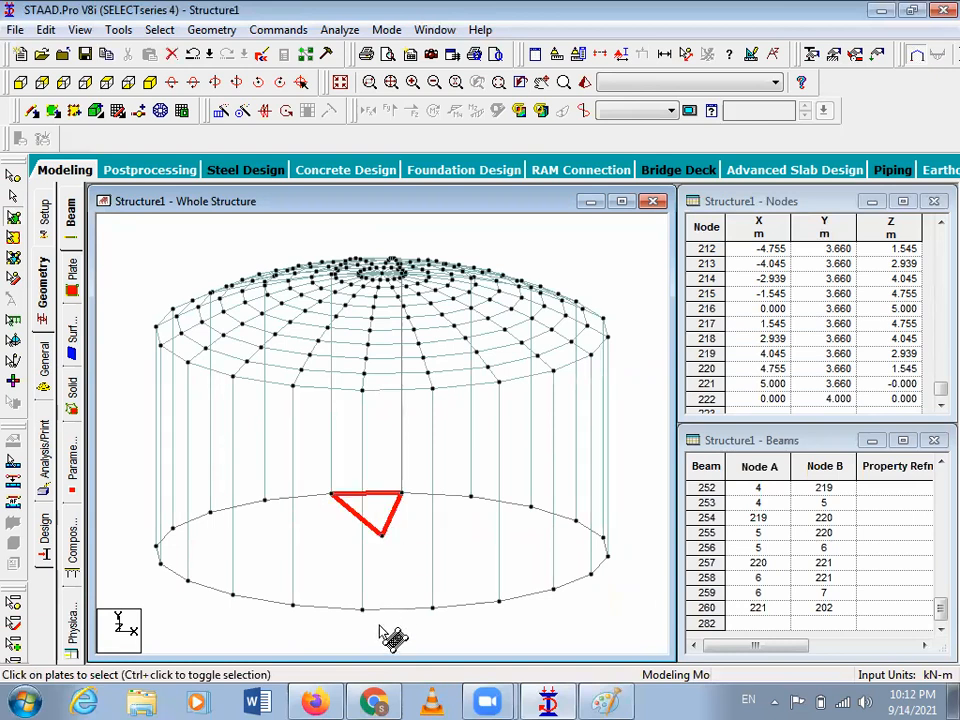
{"action": "key", "text": "Down"}
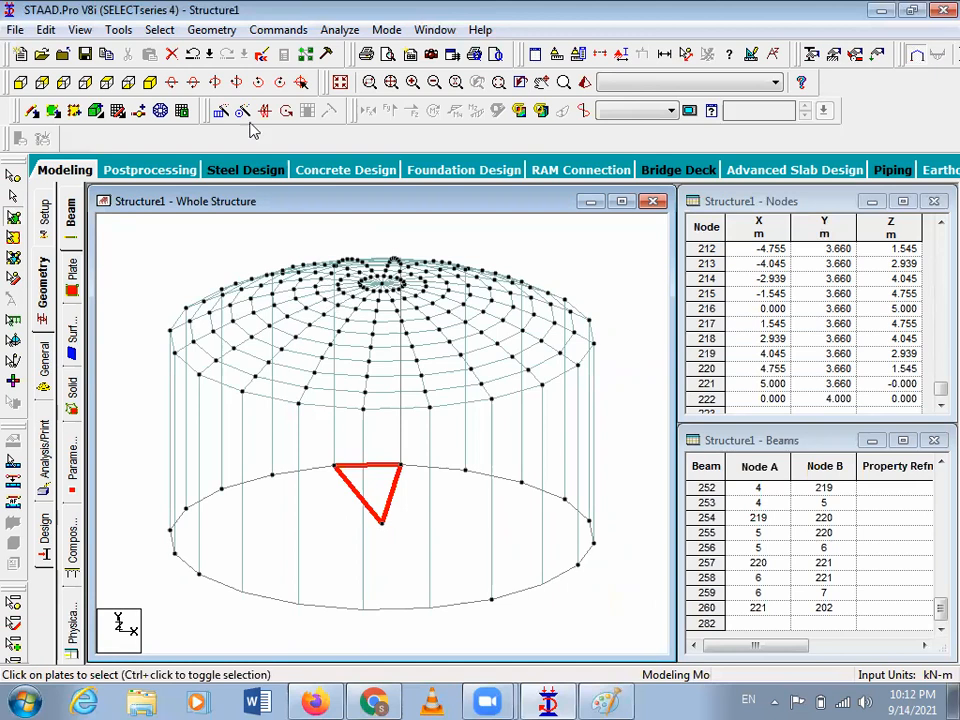
{"action": "left_click", "coordinate": [243, 111]}
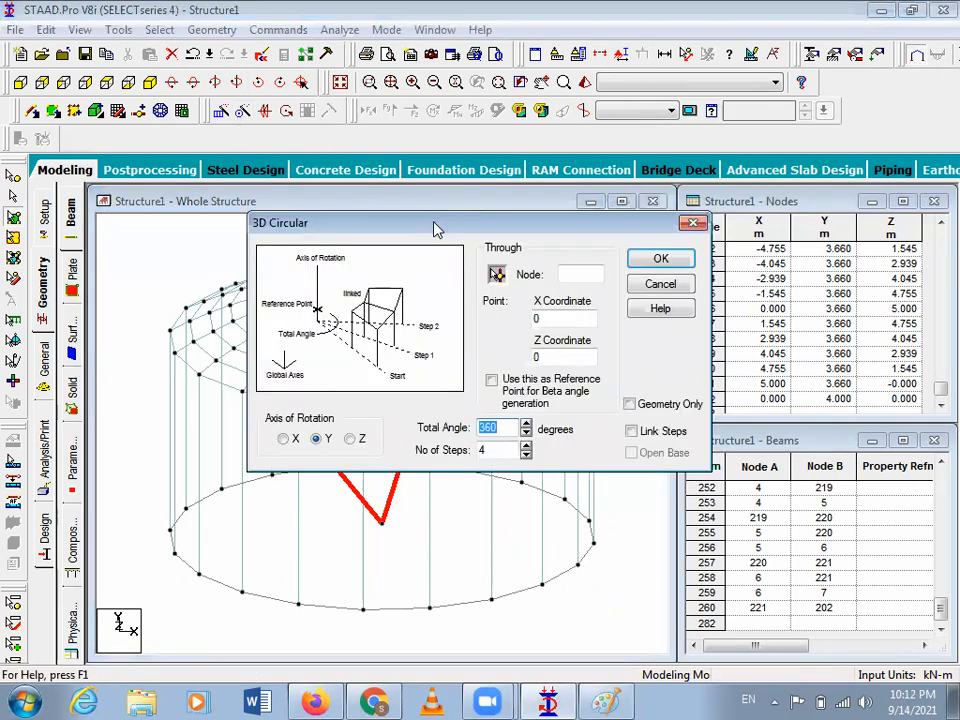
{"action": "left_click", "coordinate": [490, 452]}
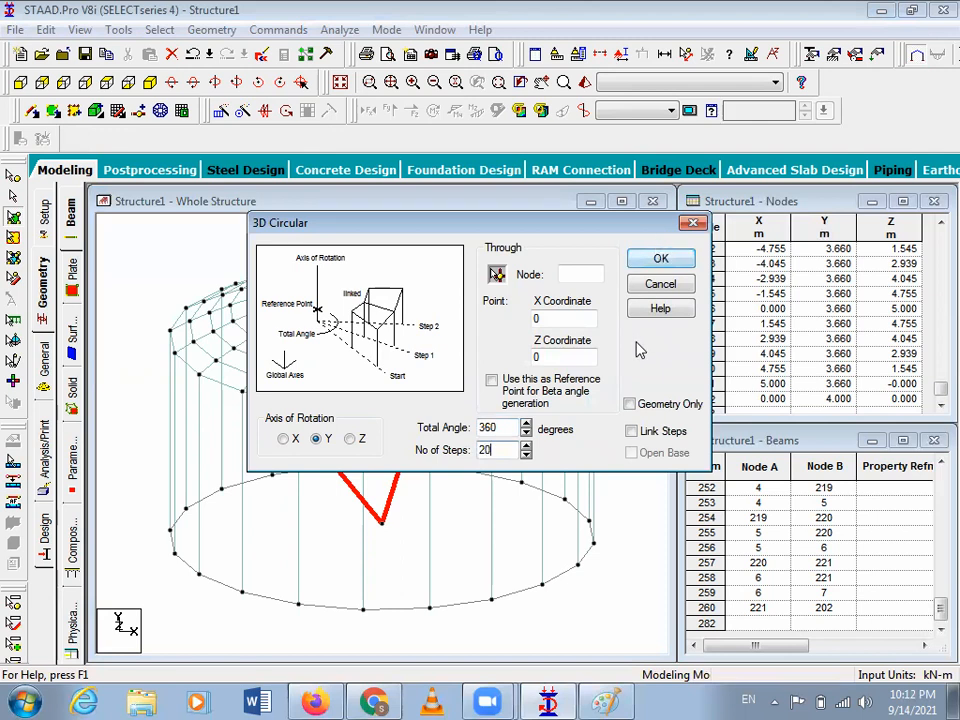
{"action": "left_click", "coordinate": [497, 275]}
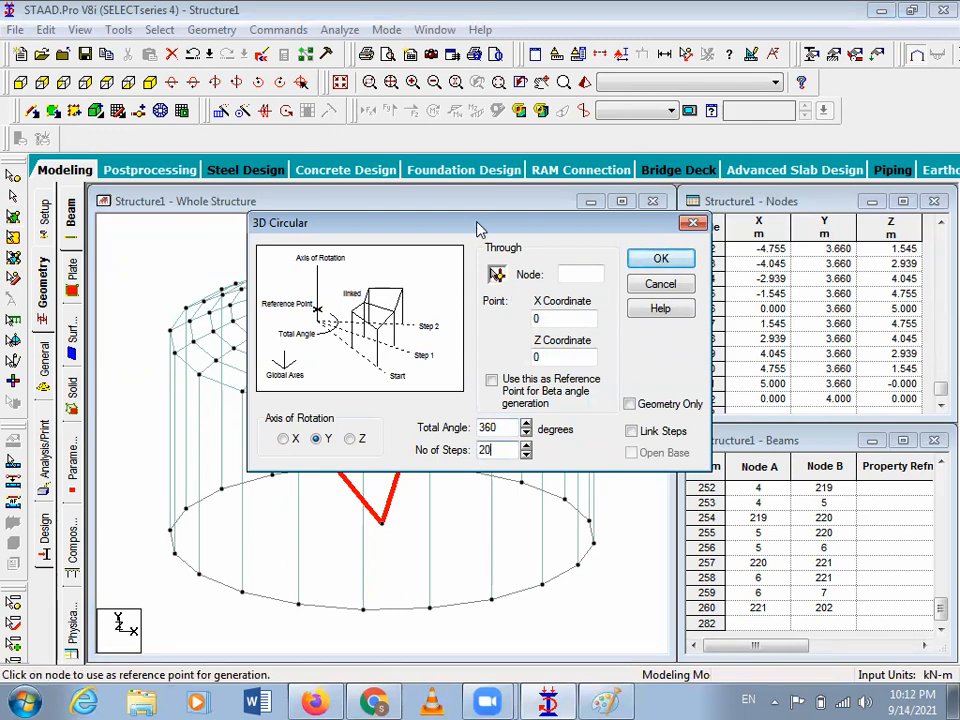
{"action": "left_click_drag", "start_coordinate": [478, 228], "coordinate": [805, 244]}
{"action": "left_click", "coordinate": [388, 290]}
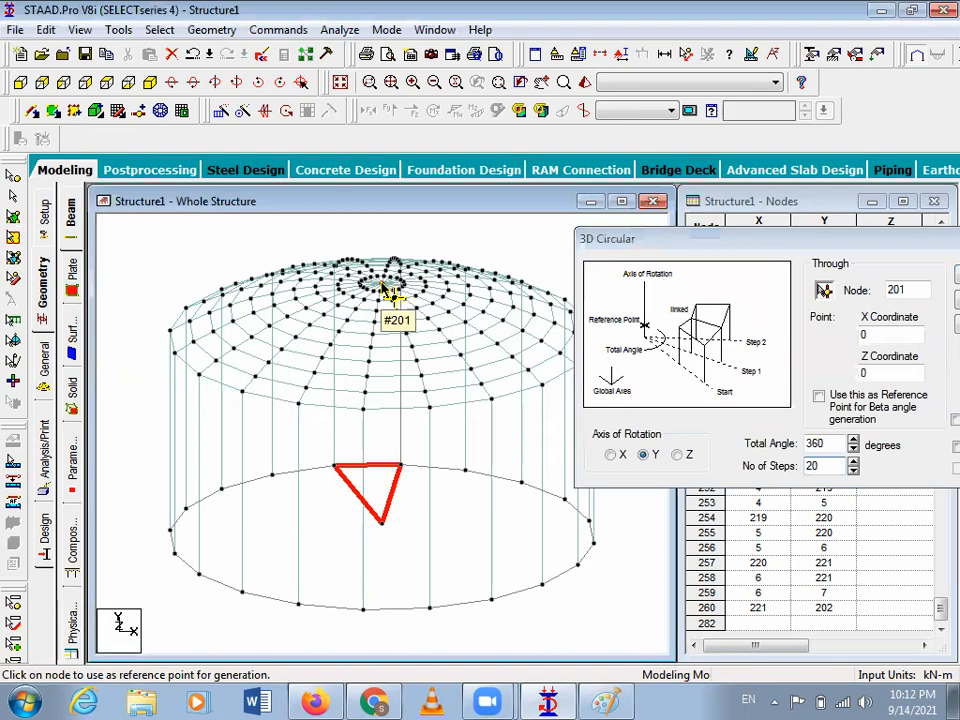
{"action": "left_click_drag", "start_coordinate": [896, 242], "coordinate": [757, 253]}
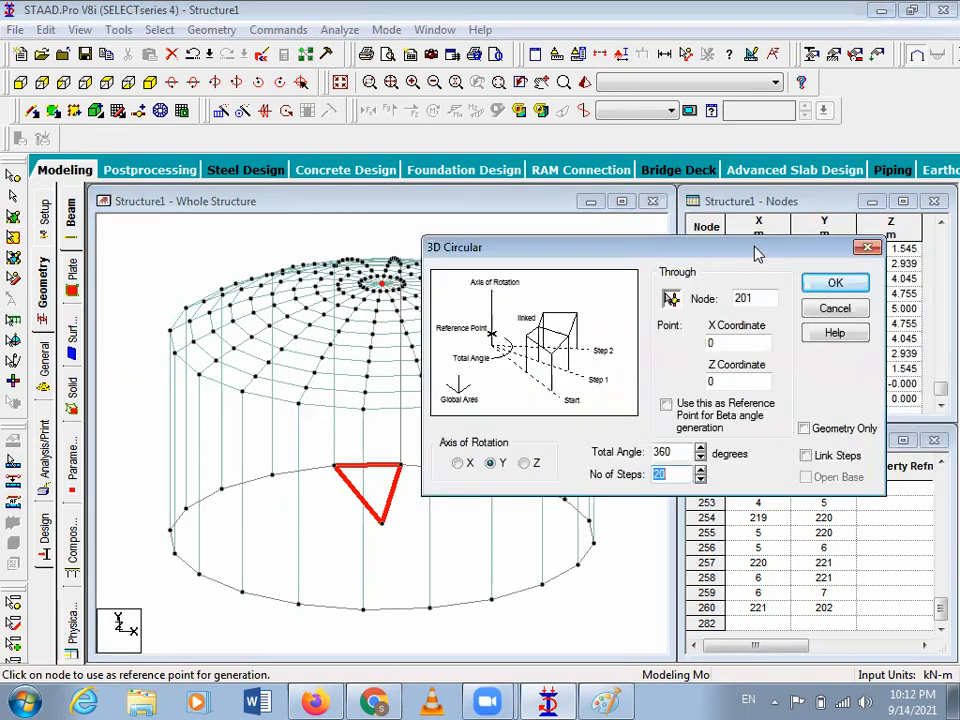
{"action": "left_click", "coordinate": [853, 283]}
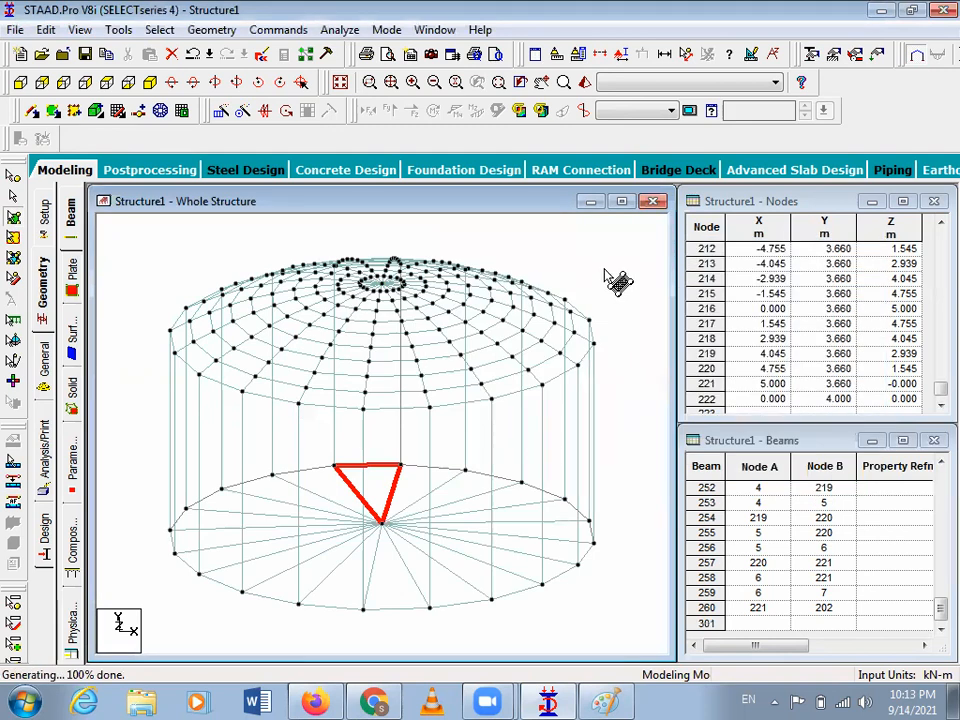
Step: Inspect the closed dome, wall and base in a 3D rendered view, and close the rendering
{"action": "left_click", "coordinate": [584, 82]}
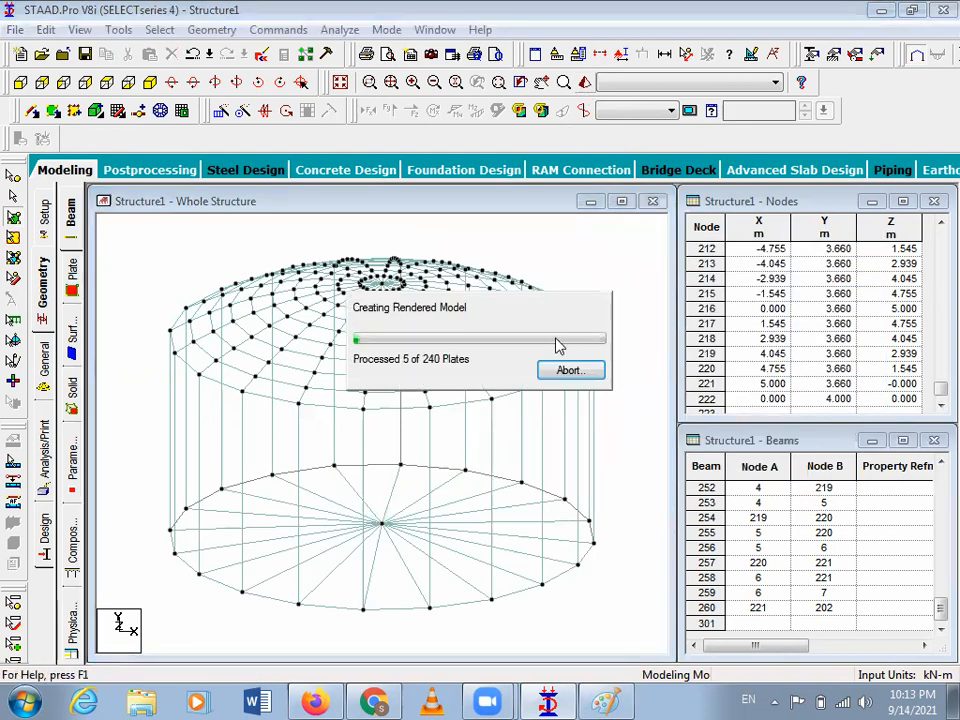
{"action": "left_click_drag", "start_coordinate": [584, 413], "coordinate": [802, 411]}
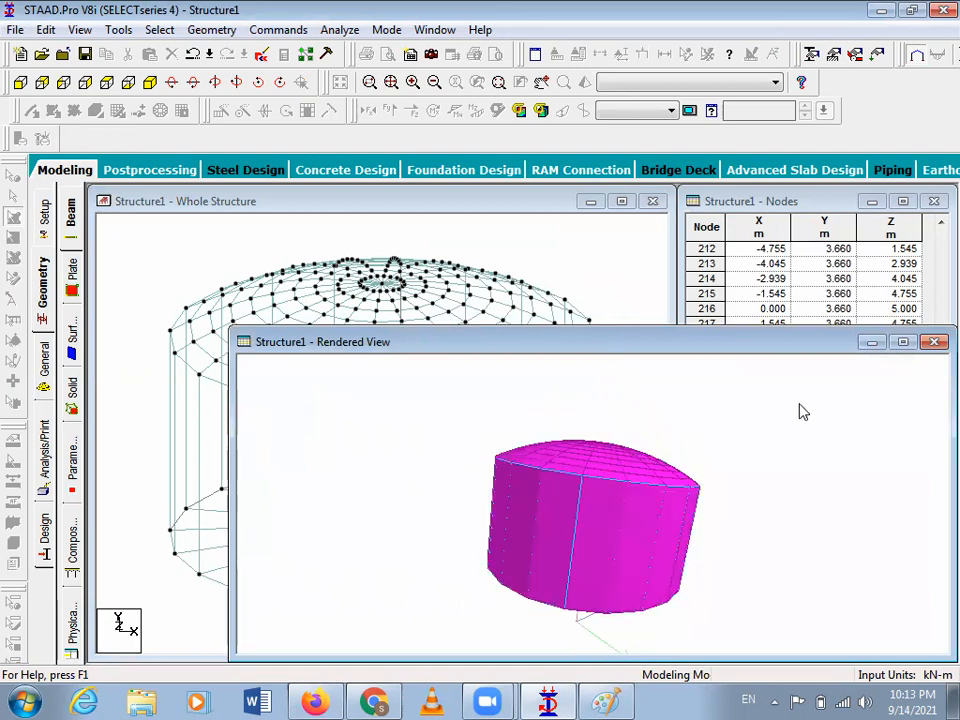
{"action": "left_click", "coordinate": [933, 342]}
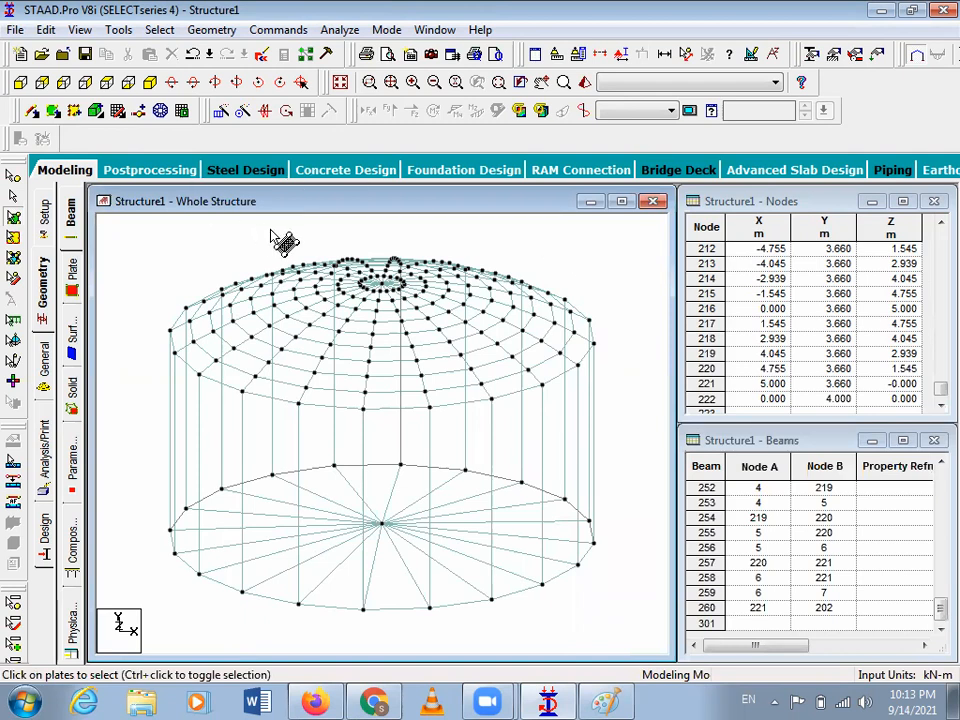
Step: Repeat base-ring node 211 once by -12 m in the global Y direction with linked steps to form a supporting column
{"action": "left_click", "coordinate": [221, 112]}
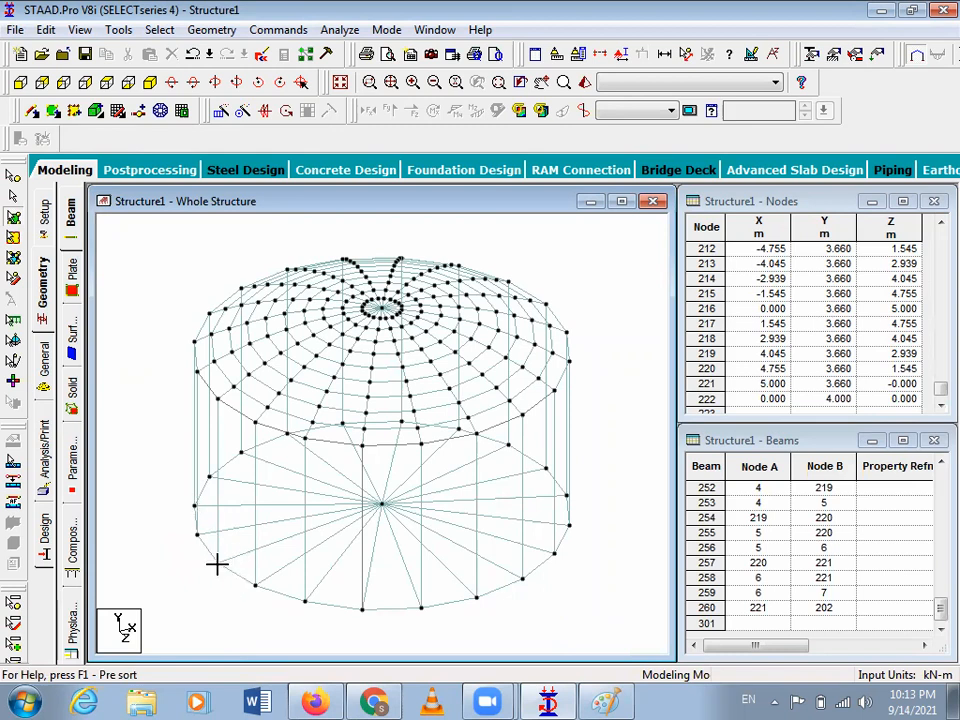
{"action": "left_click", "coordinate": [12, 178]}
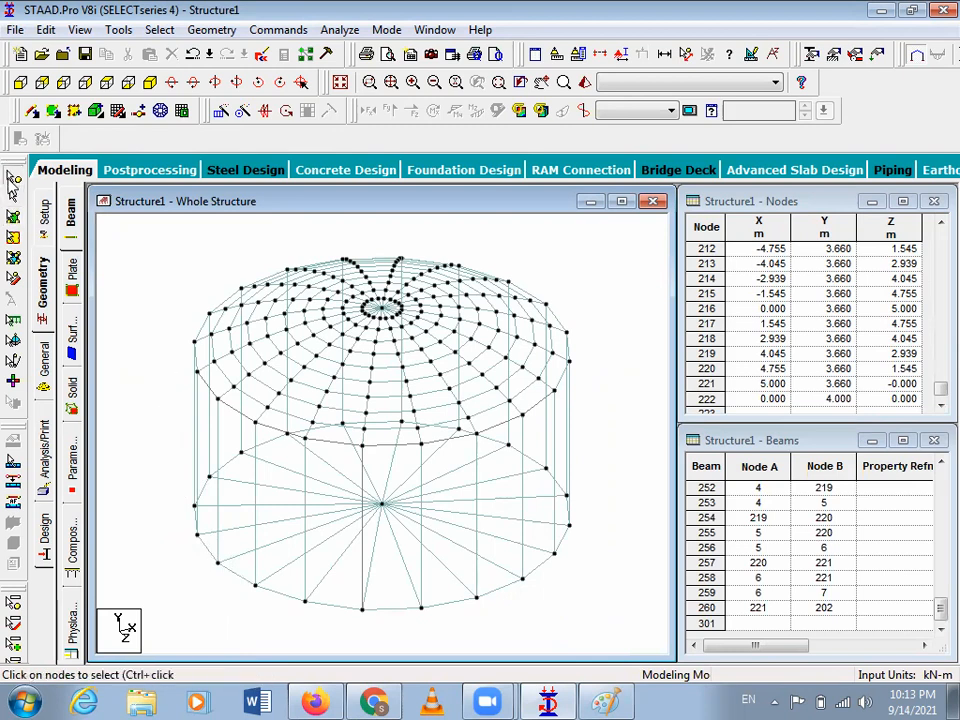
{"action": "left_click", "coordinate": [217, 564]}
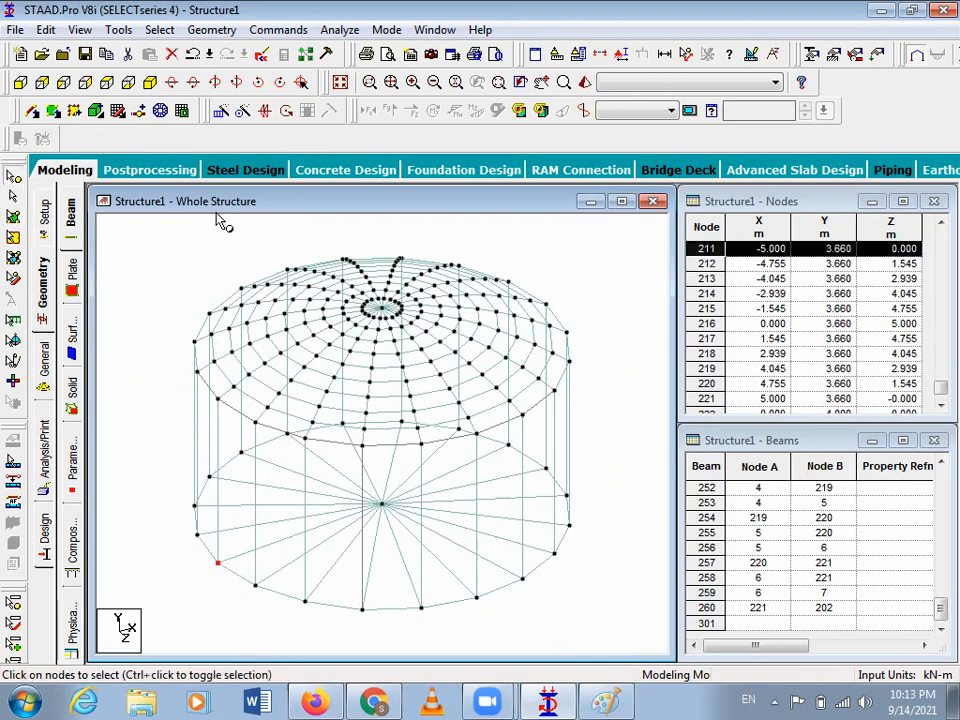
{"action": "left_click", "coordinate": [221, 113]}
{"action": "left_click", "coordinate": [288, 434]}
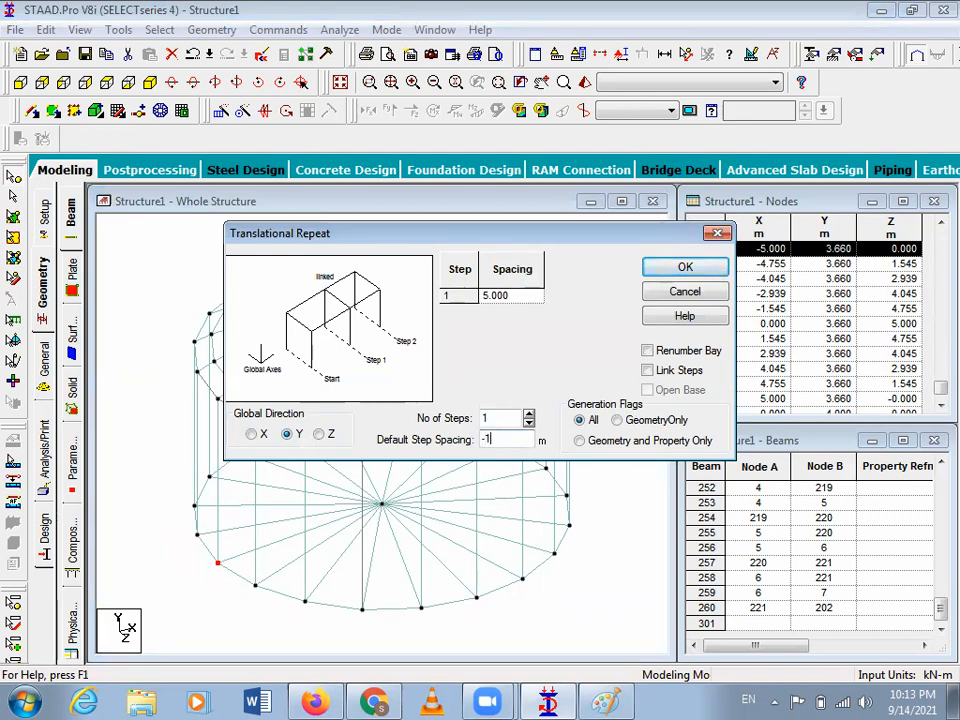
{"action": "left_click", "coordinate": [688, 371]}
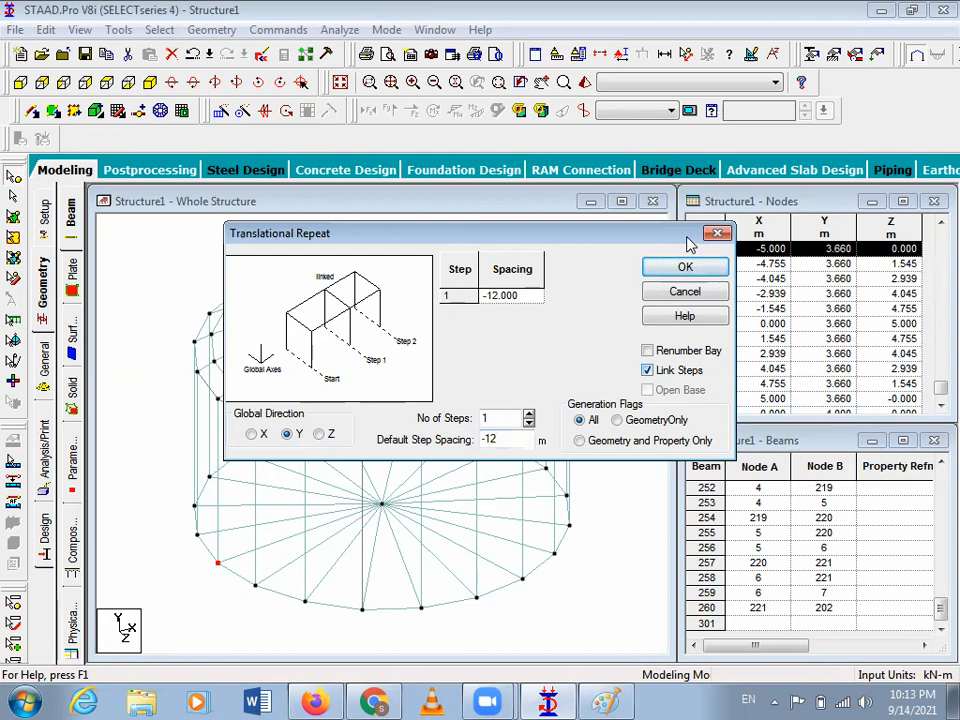
{"action": "left_click", "coordinate": [685, 268]}
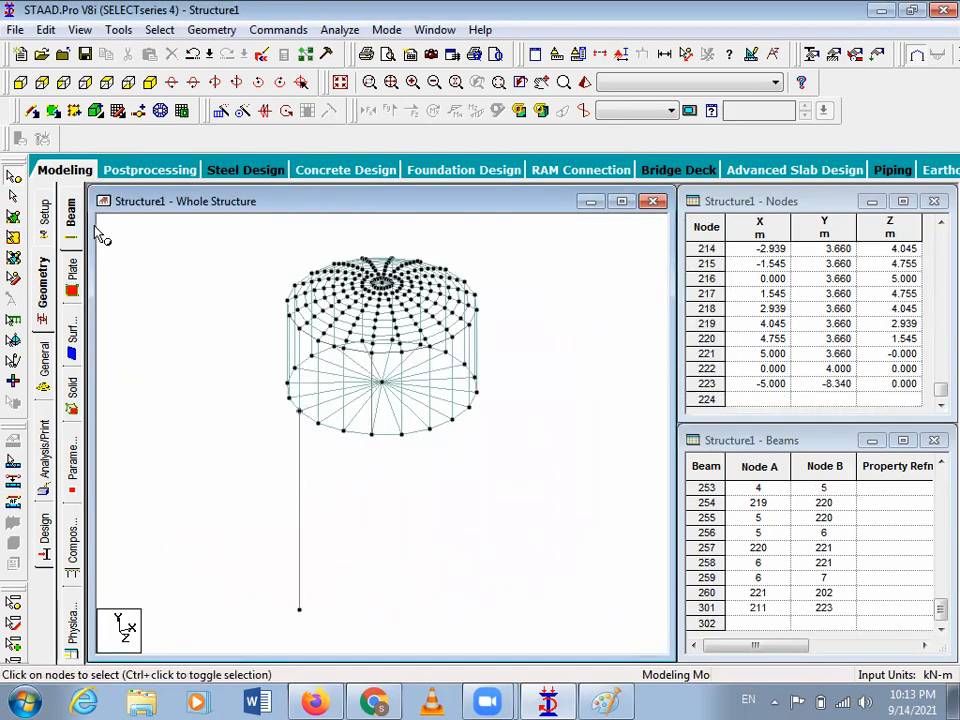
Step: Repeat the 12 m column circularly about the Y axis through node 201, using 360 degrees and 8 steps
{"action": "left_click", "coordinate": [13, 197]}
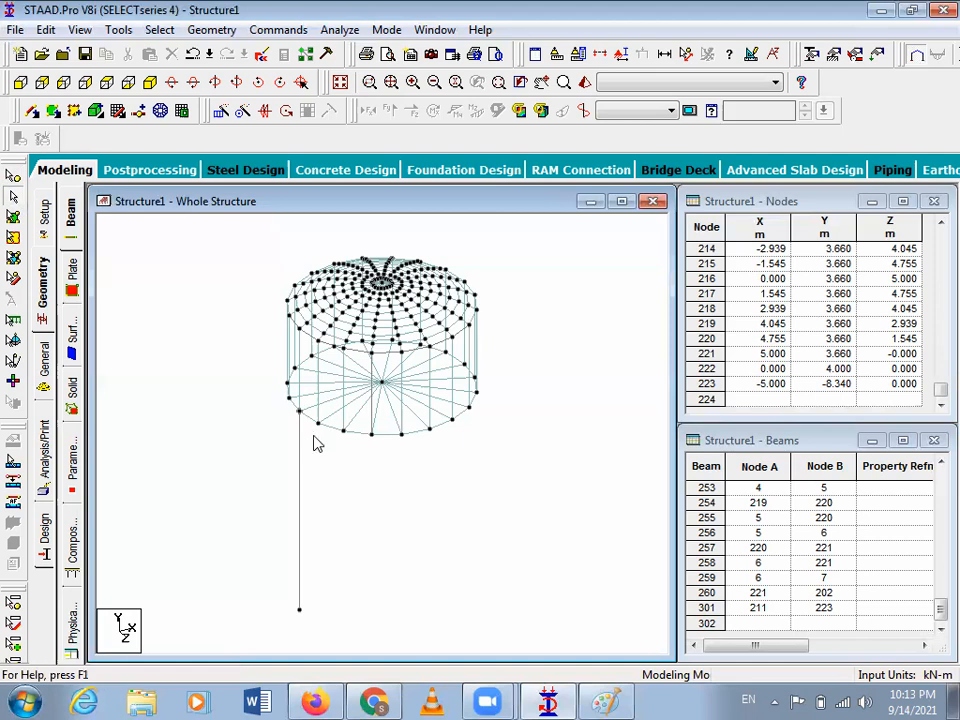
{"action": "left_click", "coordinate": [300, 492]}
{"action": "left_click", "coordinate": [239, 113]}
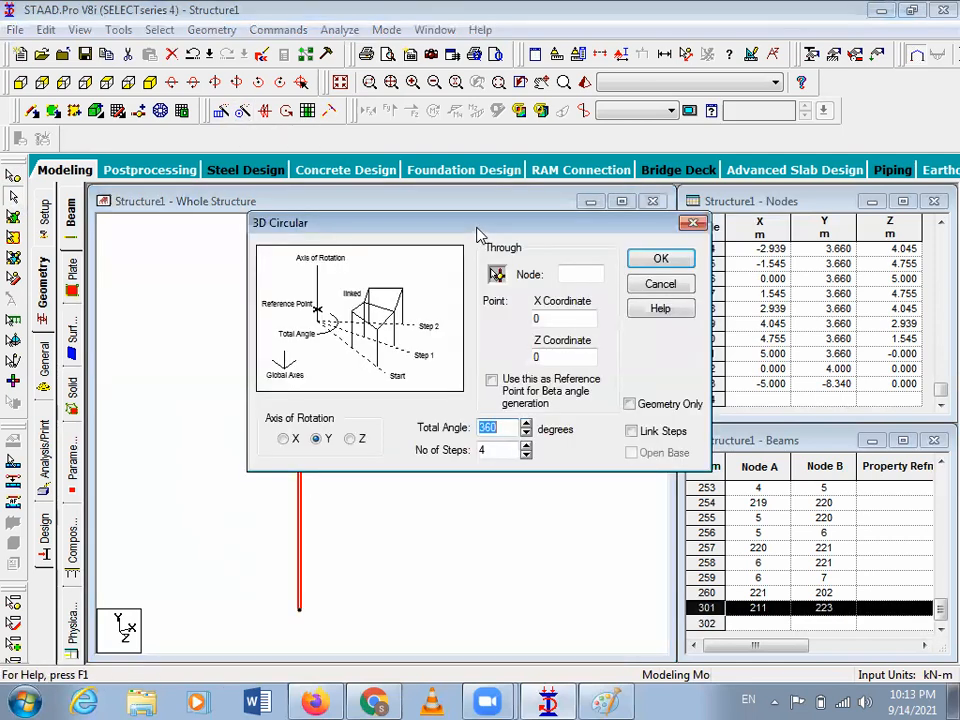
{"action": "left_click_drag", "start_coordinate": [478, 233], "coordinate": [758, 193]}
{"action": "left_click", "coordinate": [772, 409]}
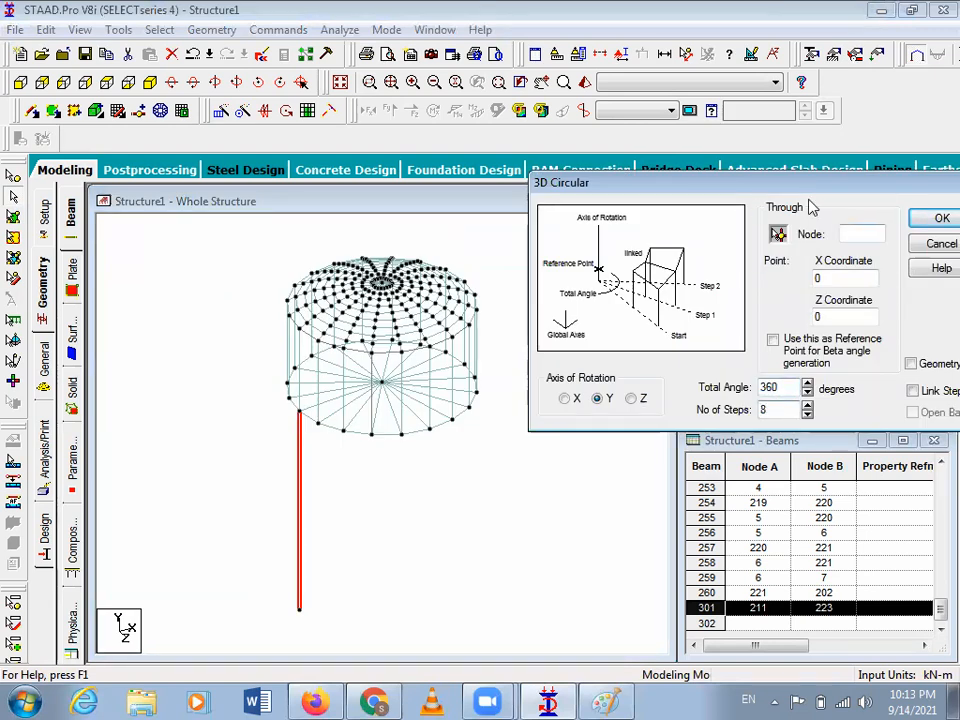
{"action": "left_click", "coordinate": [777, 234]}
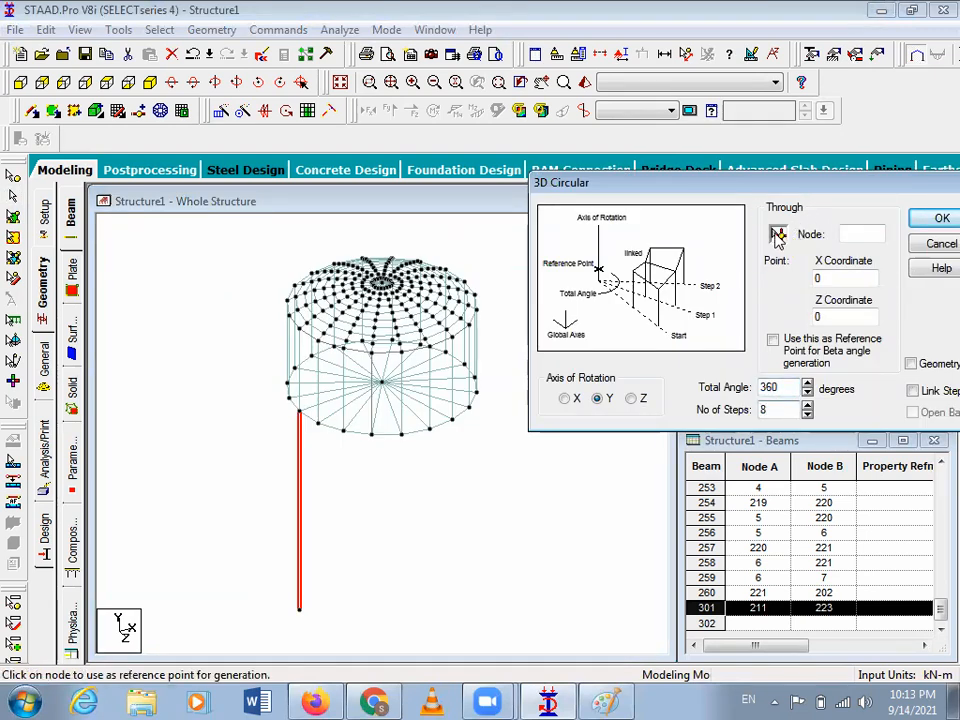
{"action": "left_click", "coordinate": [382, 283]}
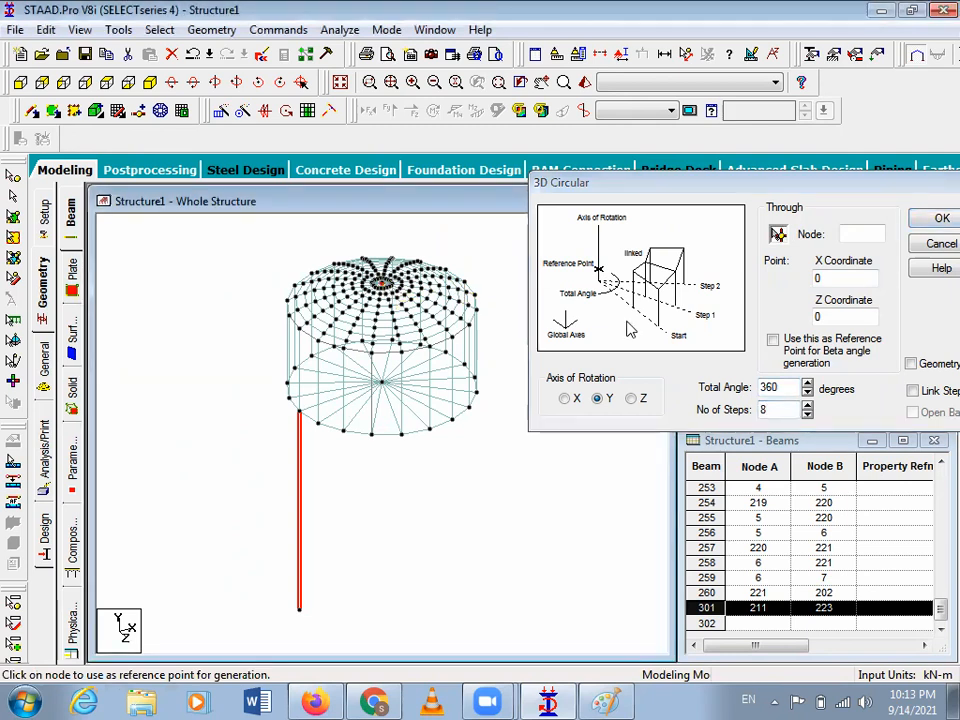
{"action": "left_click", "coordinate": [938, 220]}
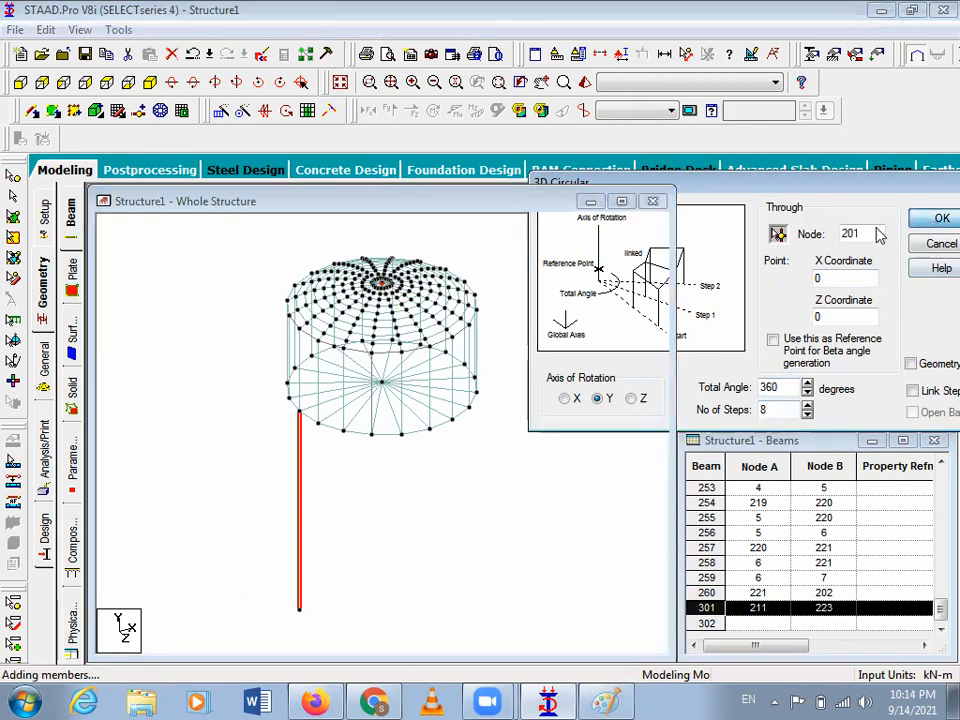
{"action": "left_click", "coordinate": [543, 378]}
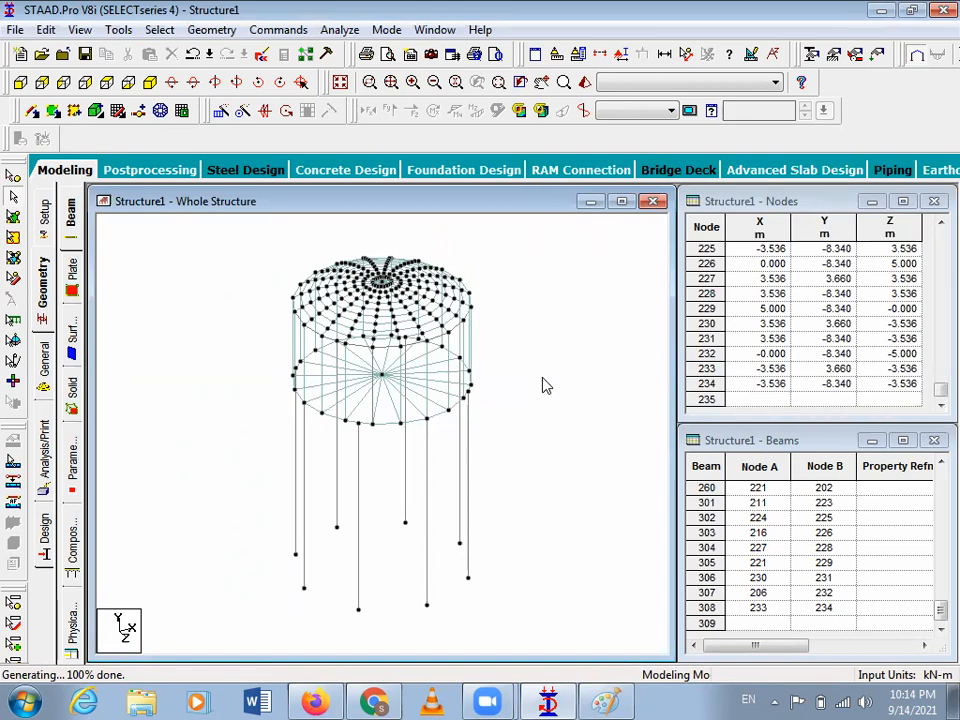
Step: Insert a midpoint node into column beam 302 at the front of the structure
{"action": "right_click", "coordinate": [359, 510]}
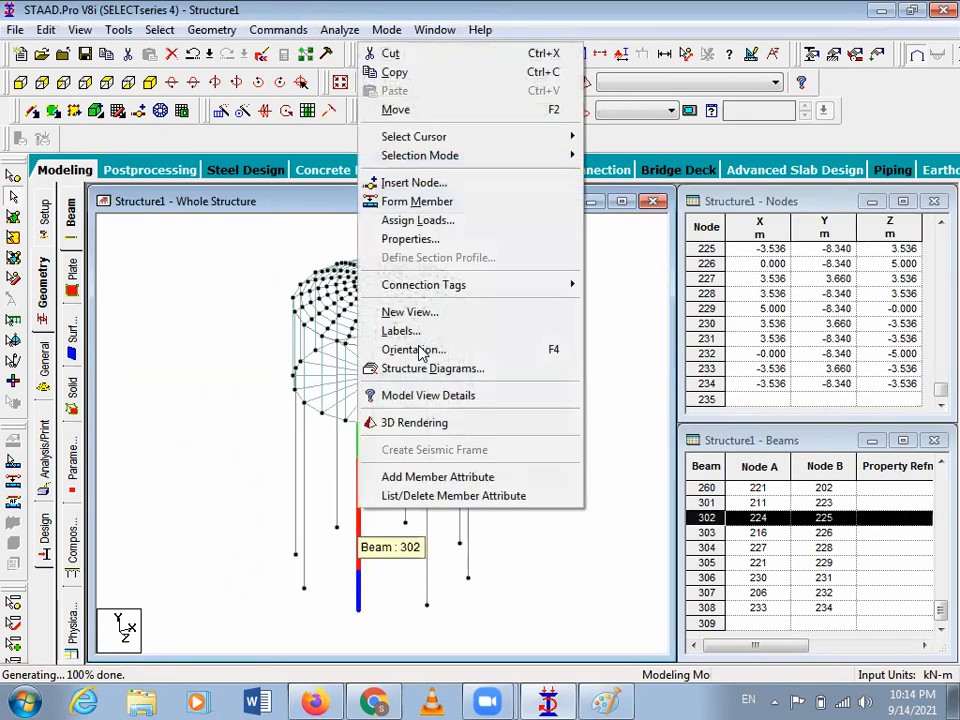
{"action": "left_click", "coordinate": [216, 274]}
{"action": "left_click", "coordinate": [359, 491]}
{"action": "right_click", "coordinate": [359, 489]}
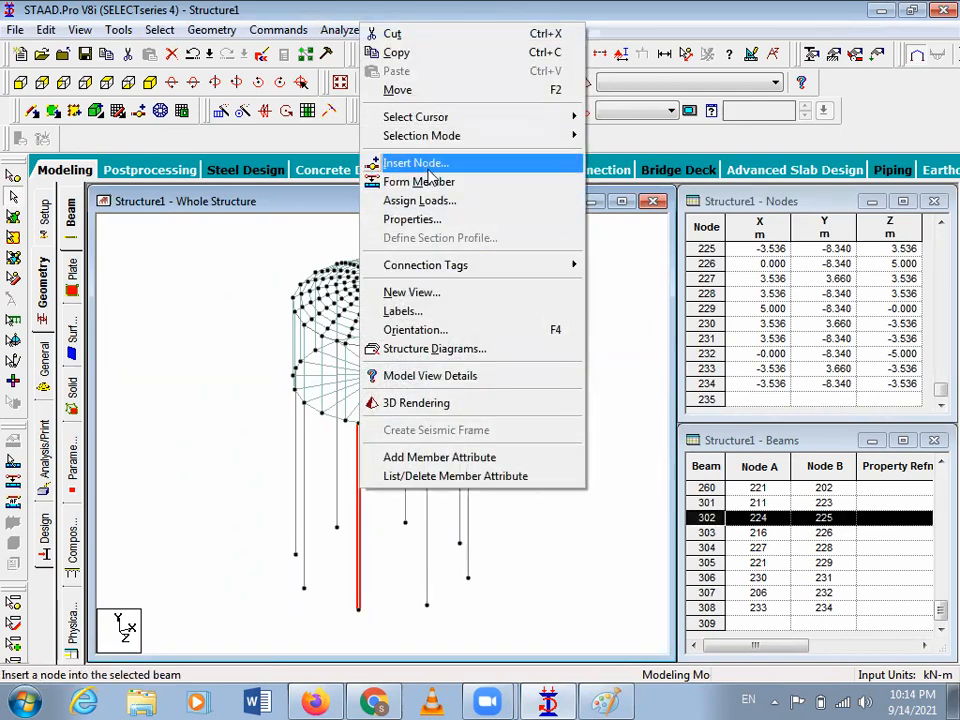
{"action": "left_click", "coordinate": [429, 168]}
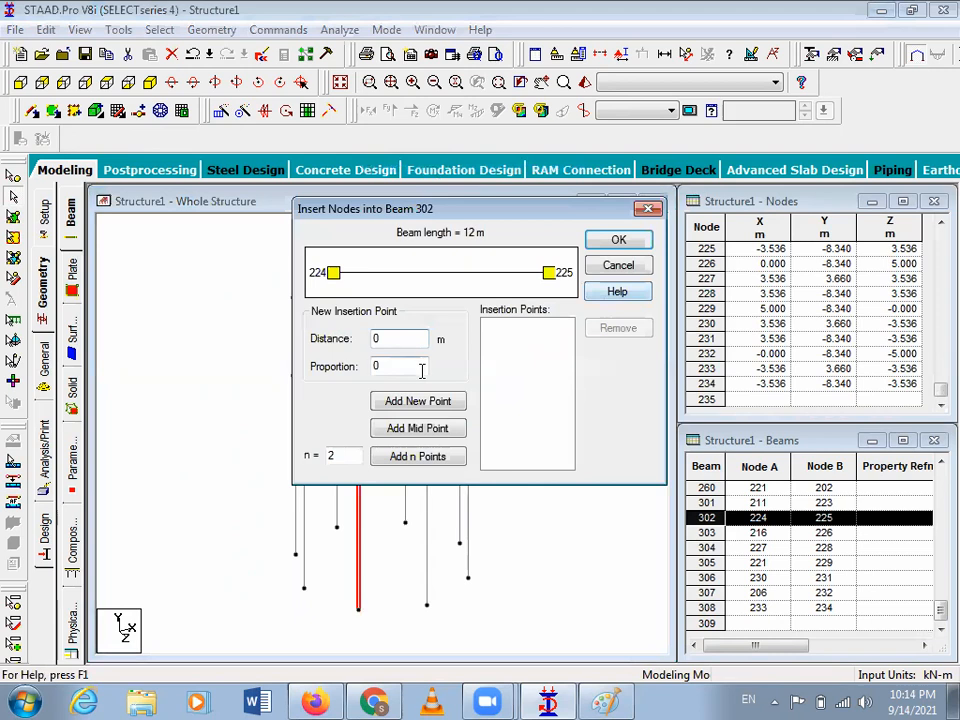
{"action": "left_click", "coordinate": [412, 432]}
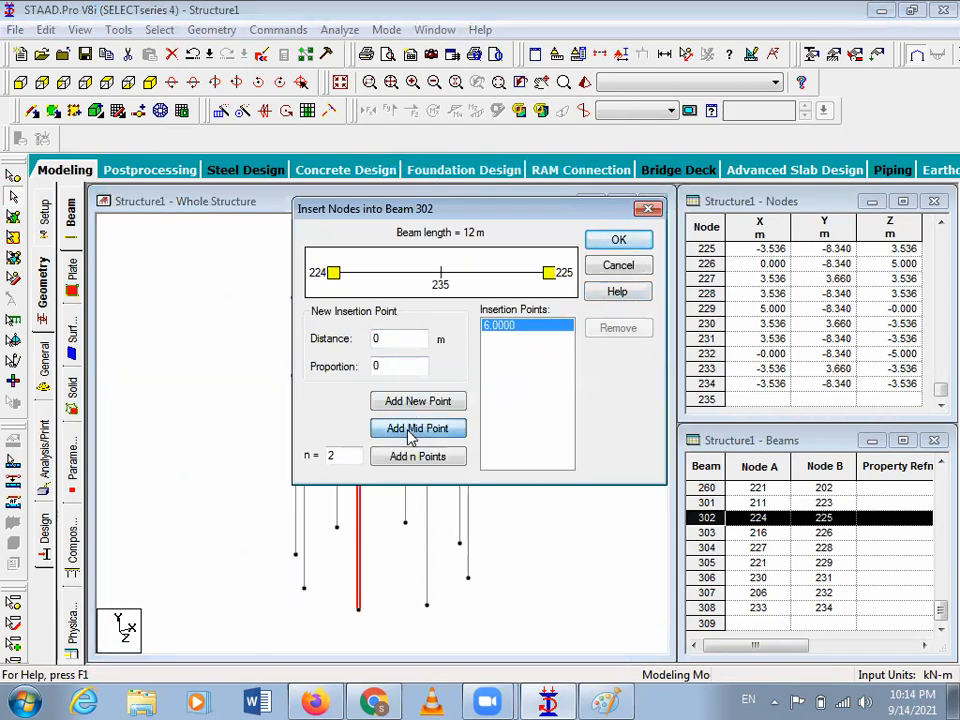
{"action": "left_click", "coordinate": [611, 247]}
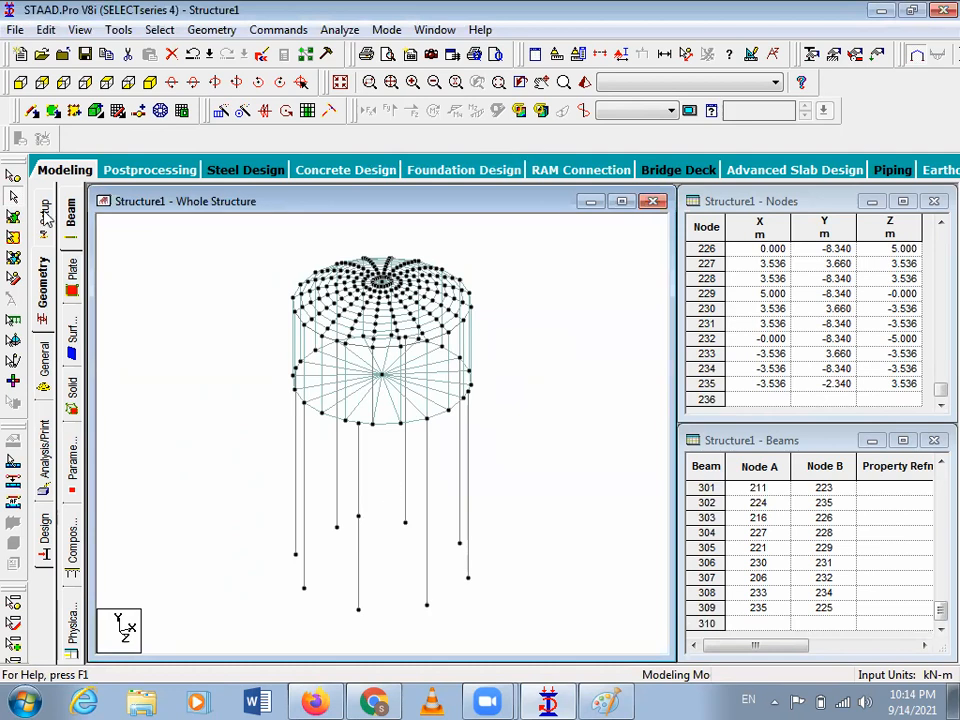
Step: Repeat the front column's midpoint node circularly about the Y axis through node 201, using 360 degrees, 8 steps and linked steps
{"action": "left_click", "coordinate": [13, 175]}
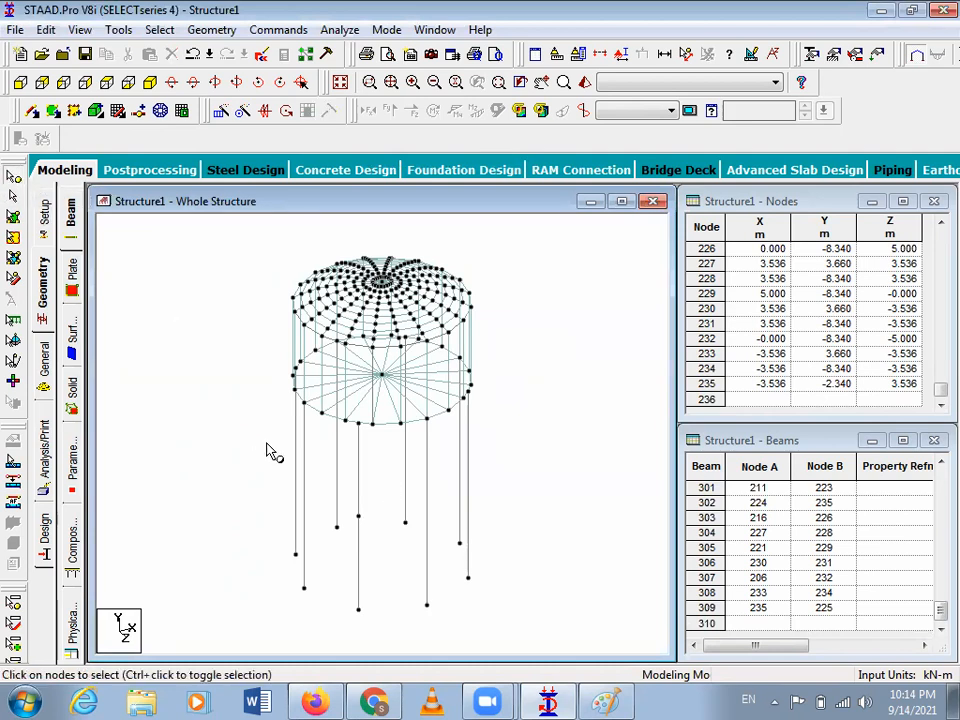
{"action": "left_click", "coordinate": [358, 517]}
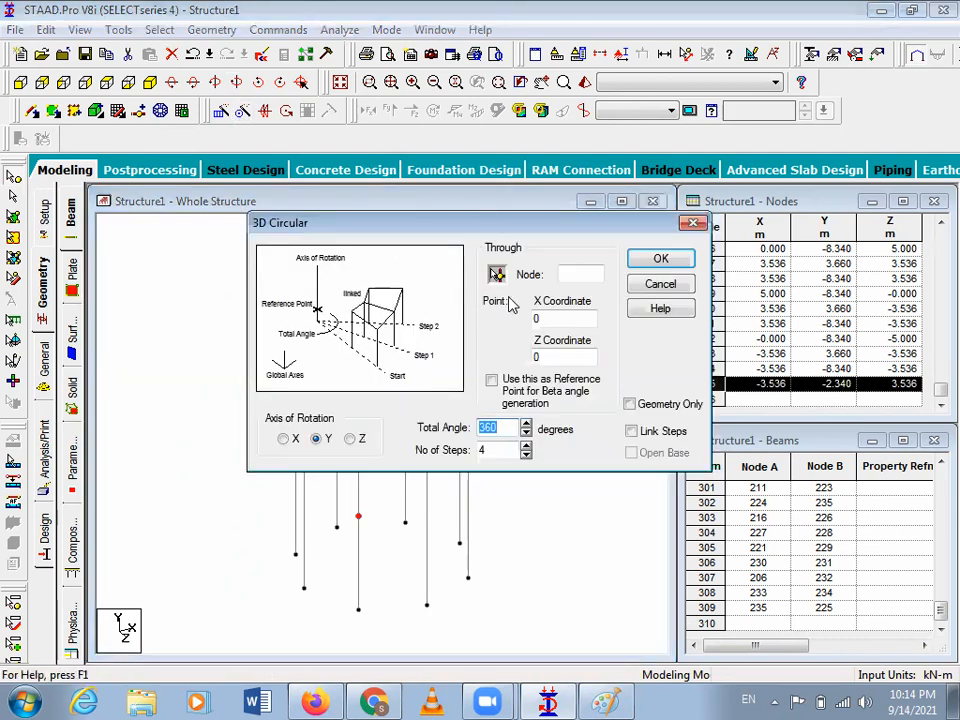
{"action": "left_click", "coordinate": [499, 276]}
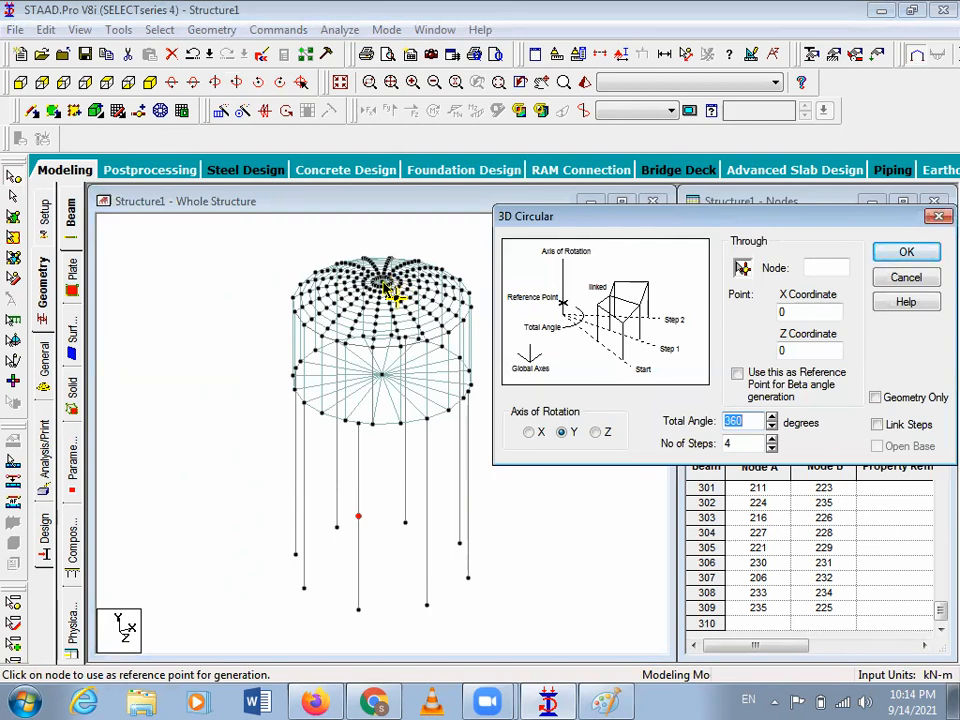
{"action": "left_click", "coordinate": [383, 283]}
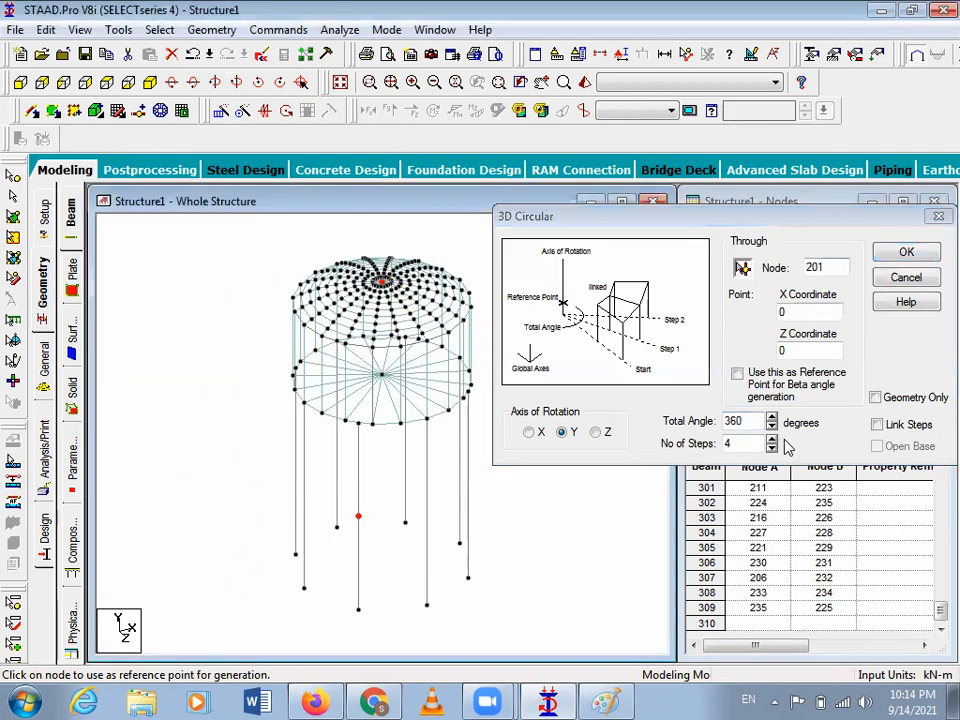
{"action": "left_click", "coordinate": [744, 441]}
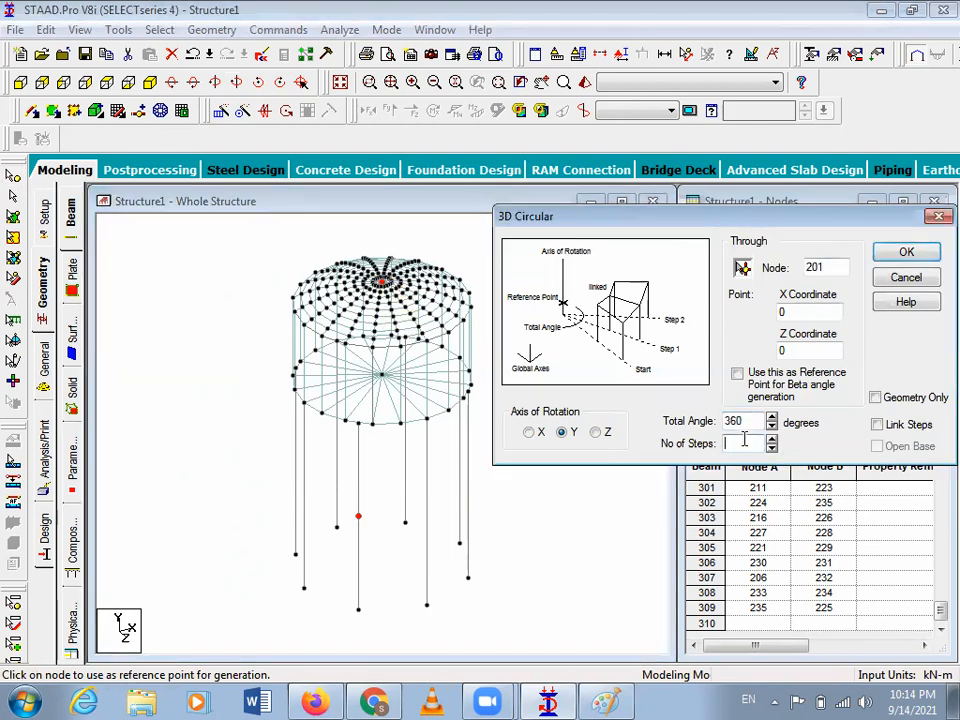
{"action": "left_click", "coordinate": [877, 424]}
{"action": "left_click", "coordinate": [906, 254]}
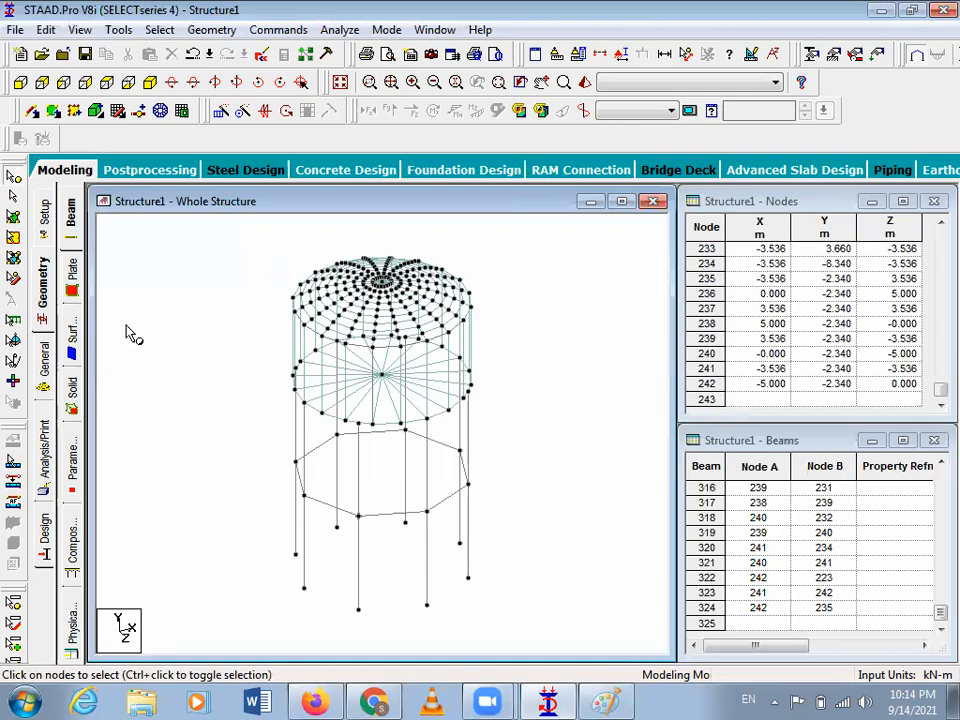
Step: Define a circular concrete section property with a YD diameter of 0.5 m
{"action": "left_click", "coordinate": [44, 375]}
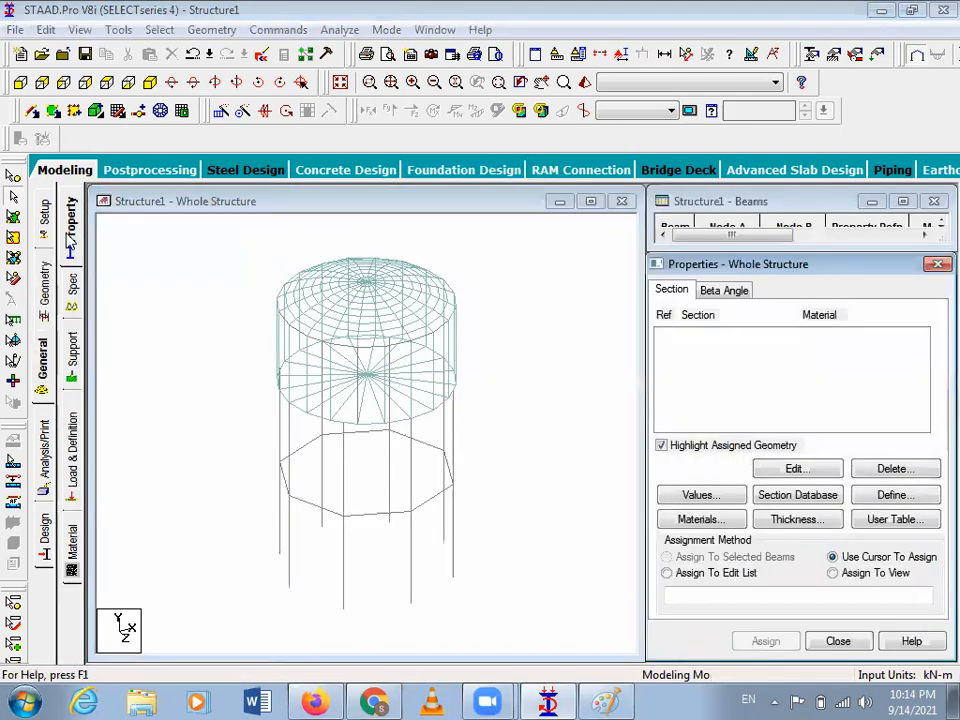
{"action": "left_click", "coordinate": [905, 496]}
{"action": "left_click", "coordinate": [201, 188]}
{"action": "left_click", "coordinate": [554, 298]}
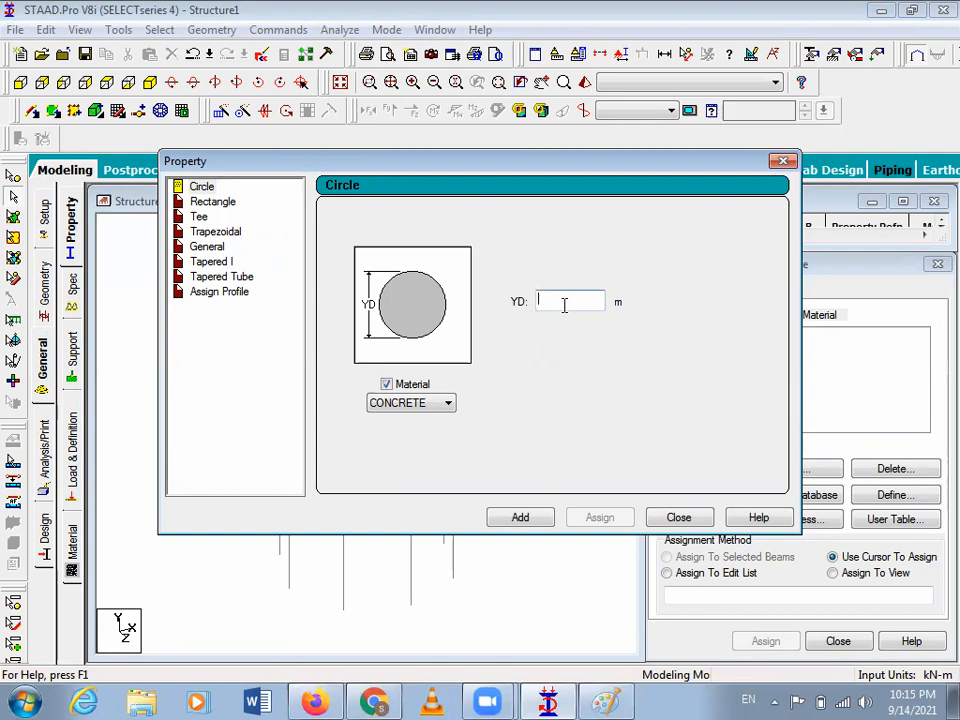
{"action": "type", "text": ".5"}
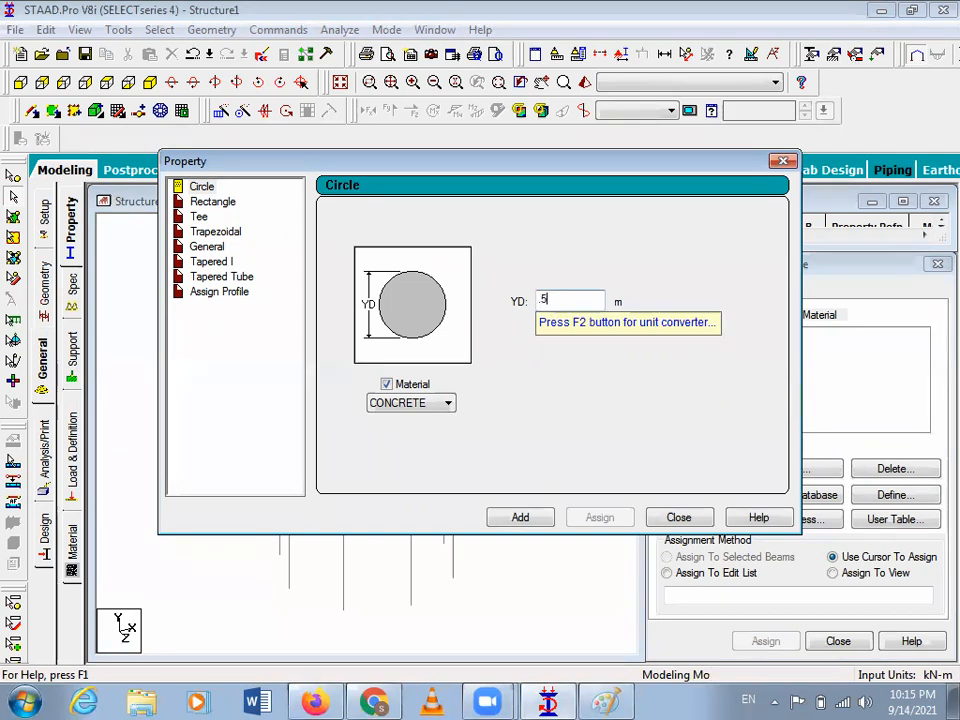
{"action": "left_click", "coordinate": [522, 518]}
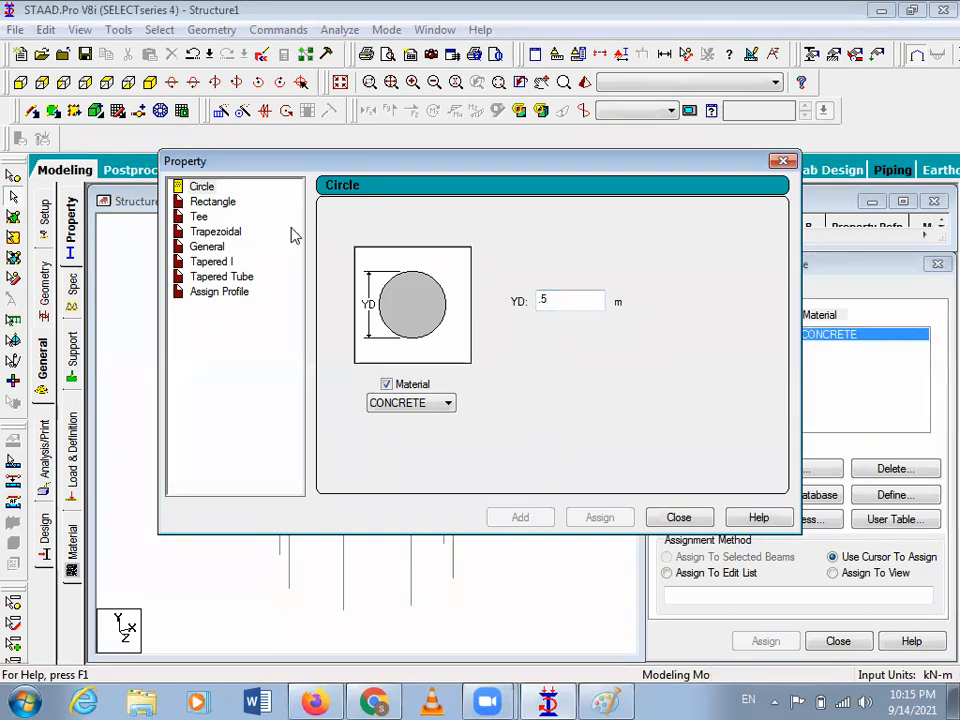
Step: Add a rectangular concrete section property with YD 0.4 m and ZD 0.3 m
{"action": "left_click", "coordinate": [213, 201]}
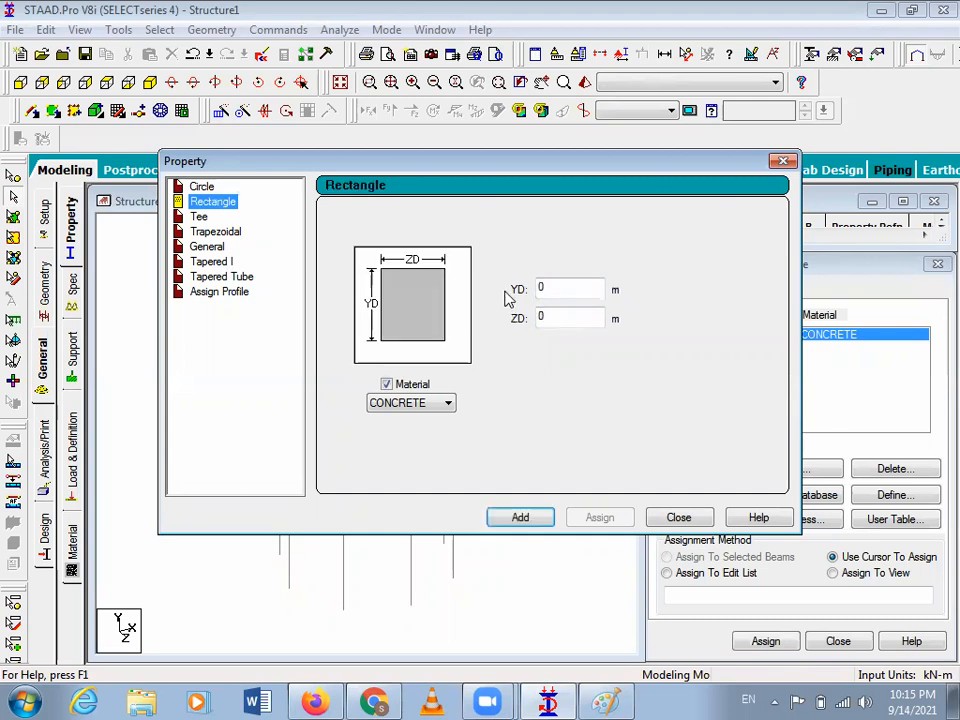
{"action": "left_click", "coordinate": [562, 287]}
{"action": "key", "text": "BackSpace"}
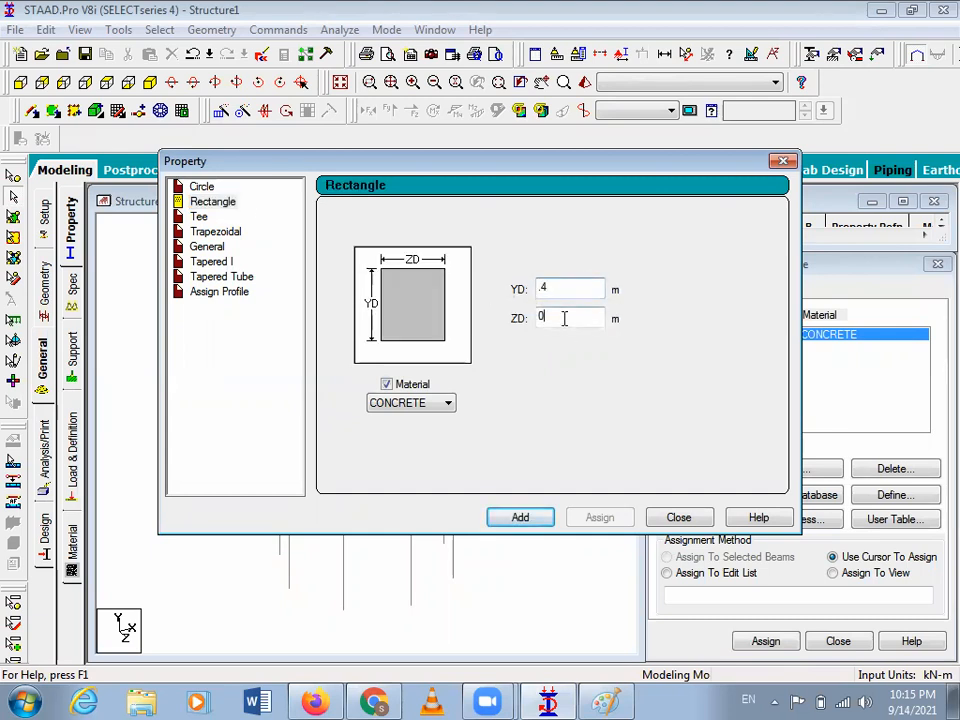
{"action": "type", "text": ".3"}
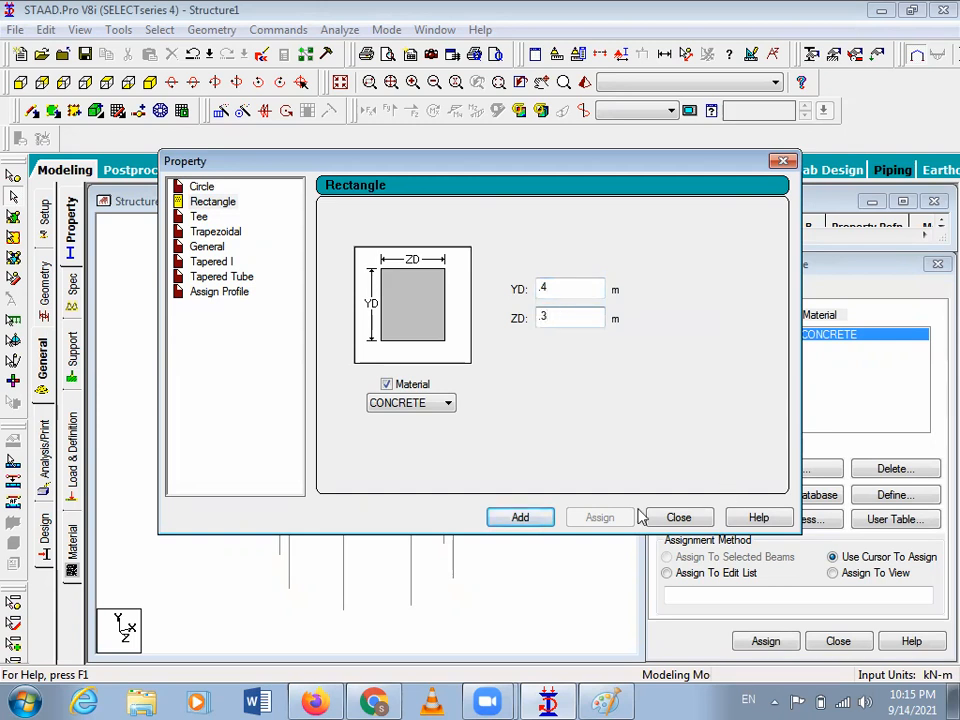
{"action": "left_click", "coordinate": [520, 517]}
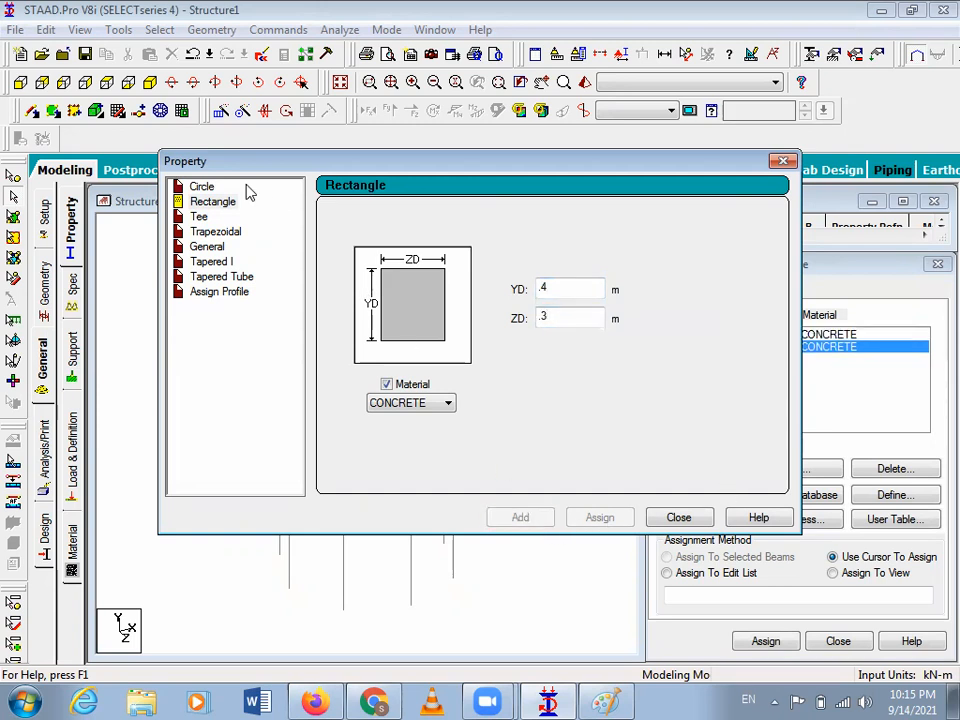
Step: Add a second rectangular concrete section with YD 0.4 m and ZD 0.4 m, and close the property definition
{"action": "left_click", "coordinate": [205, 188]}
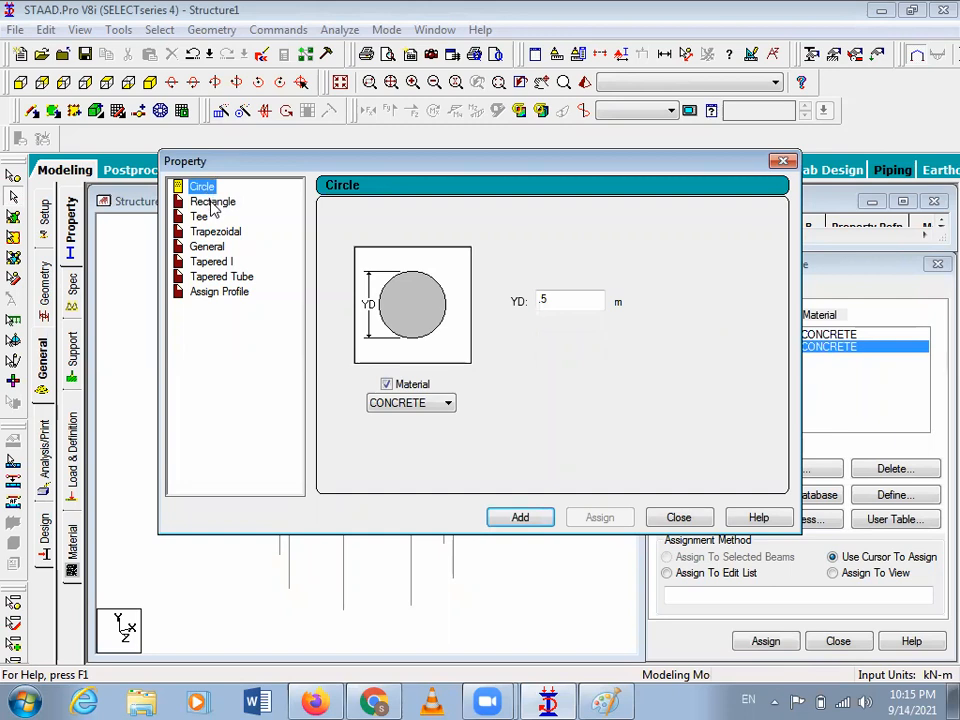
{"action": "left_click", "coordinate": [212, 202]}
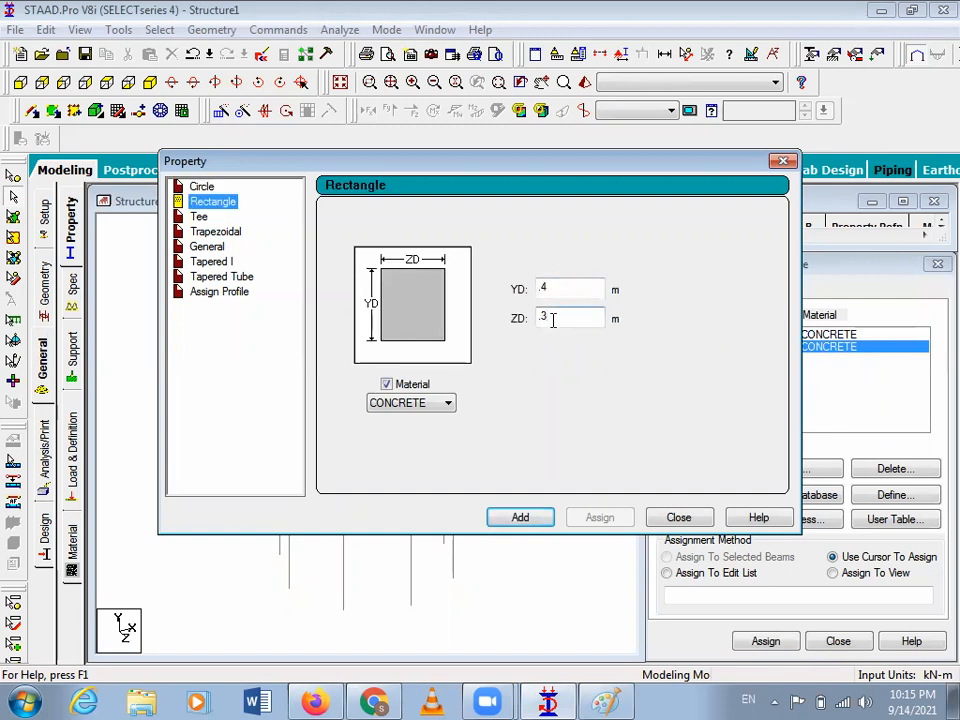
{"action": "double_click", "coordinate": [552, 319]}
{"action": "type", "text": ".4"}
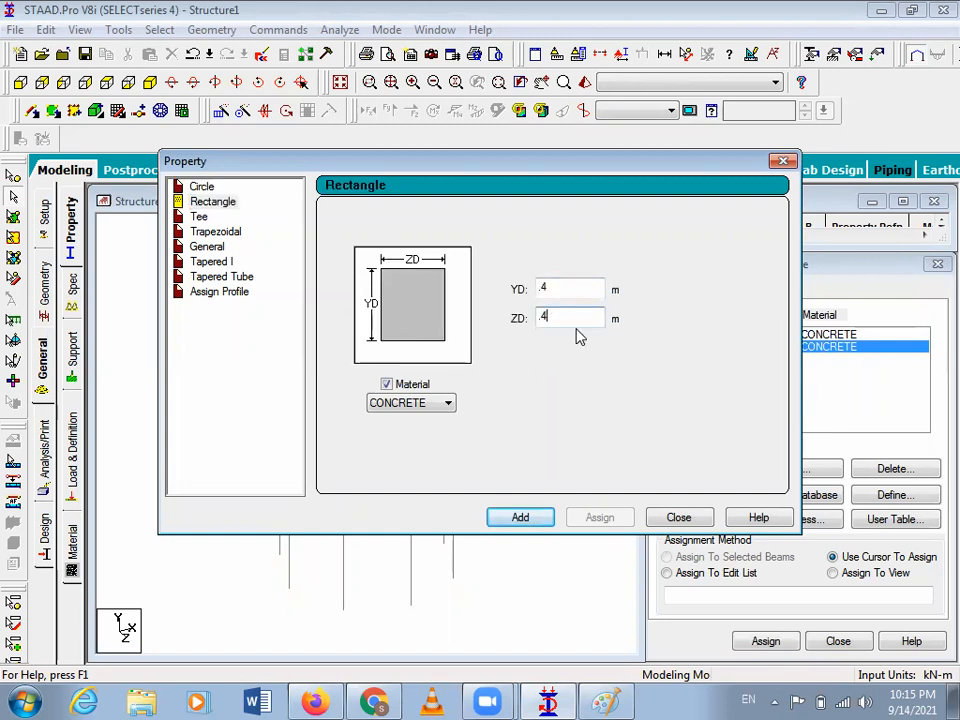
{"action": "left_click", "coordinate": [522, 515]}
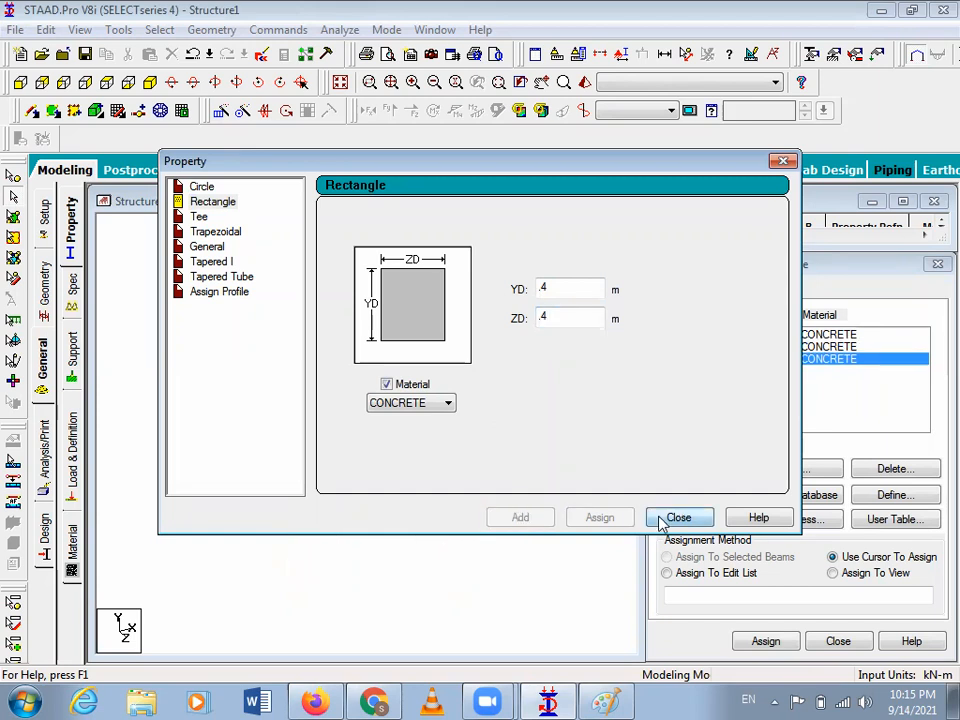
{"action": "left_click", "coordinate": [675, 518]}
Step: Choose the Cir 0.50 section for assignment and accept the automatic save of the file
{"action": "left_click", "coordinate": [669, 334]}
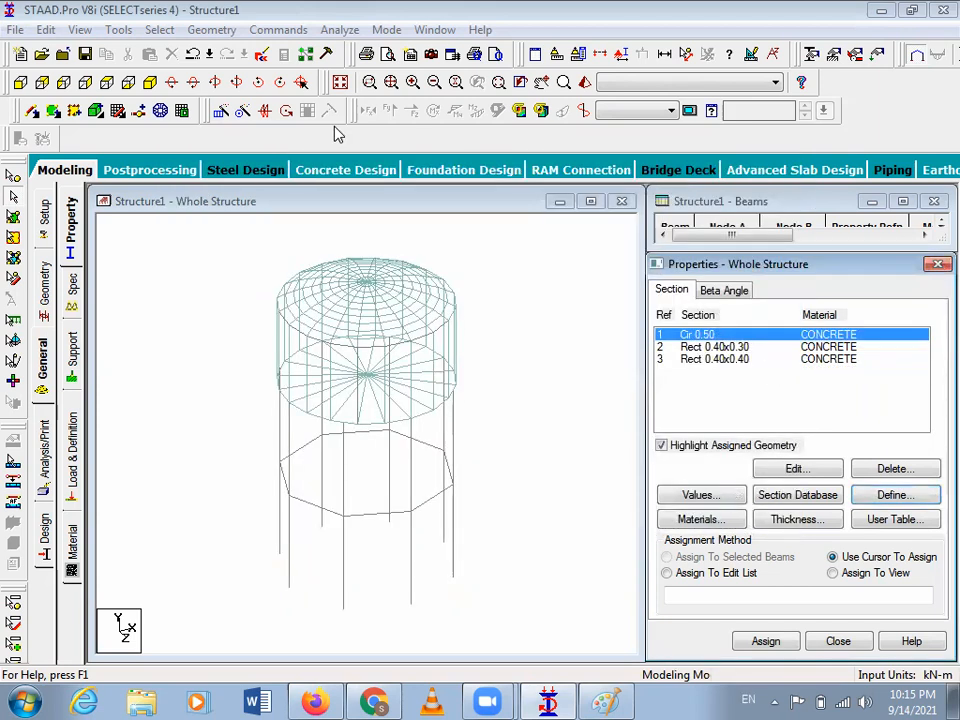
{"action": "left_click", "coordinate": [208, 372]}
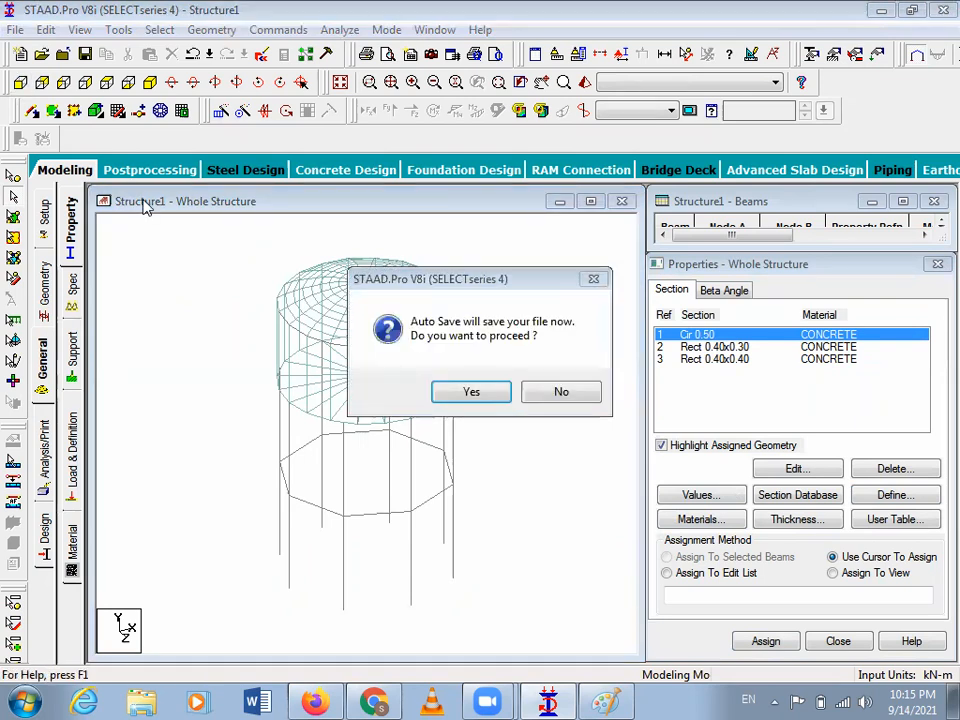
{"action": "key", "text": "Return"}
{"action": "key", "text": "Return"}
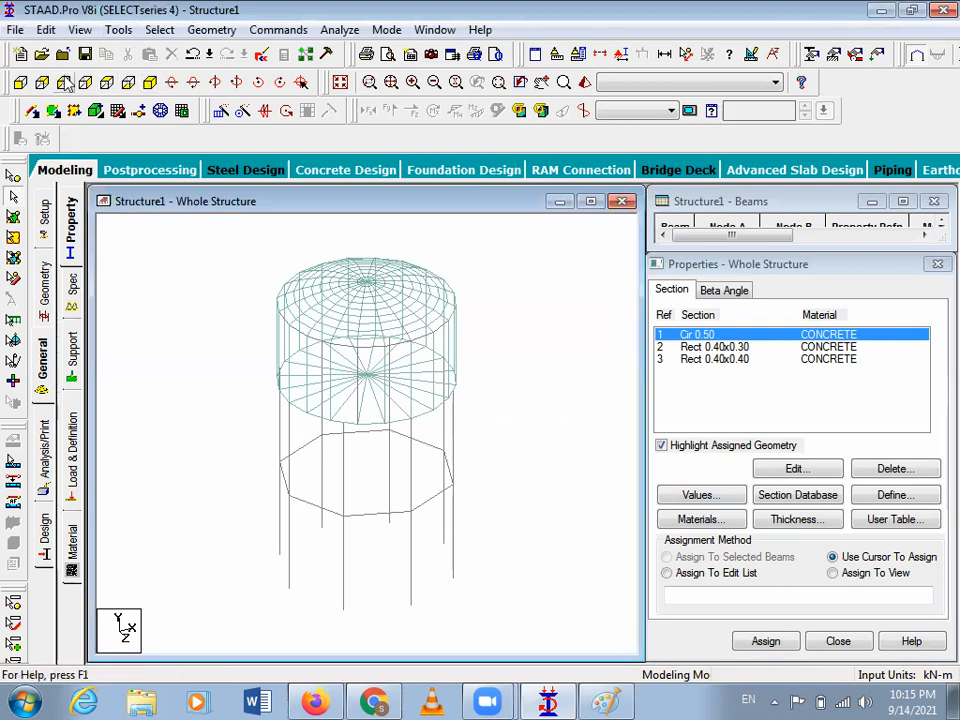
{"action": "left_click", "coordinate": [20, 82]}
{"action": "left_click_drag", "start_coordinate": [229, 305], "coordinate": [516, 350]}
{"action": "left_click", "coordinate": [225, 311]}
{"action": "left_click_drag", "start_coordinate": [257, 307], "coordinate": [512, 337]}
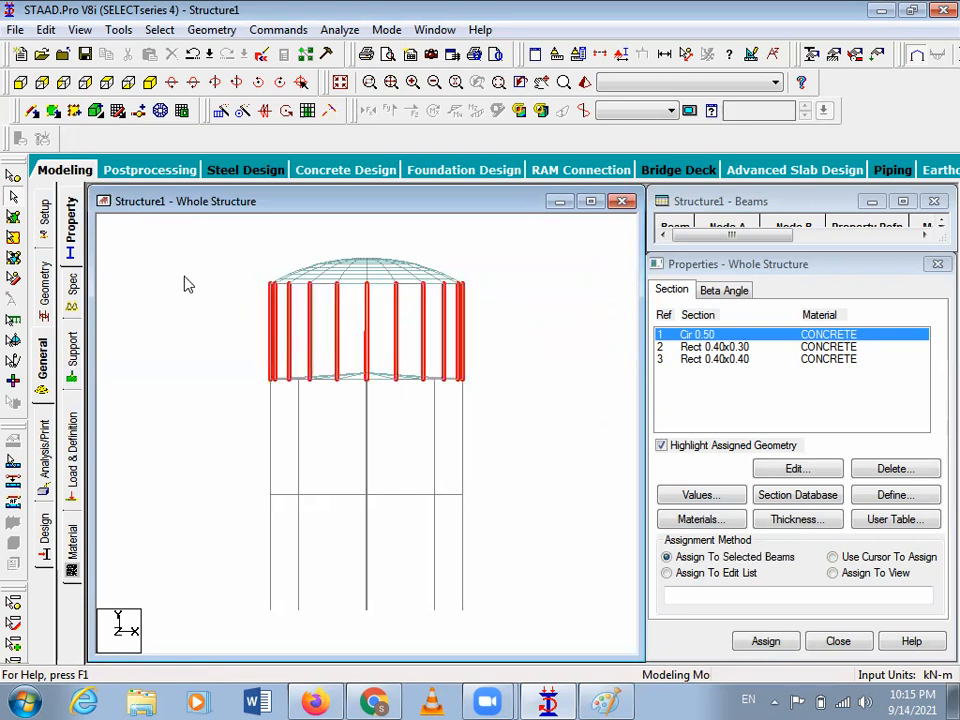
{"action": "left_click", "coordinate": [150, 83]}
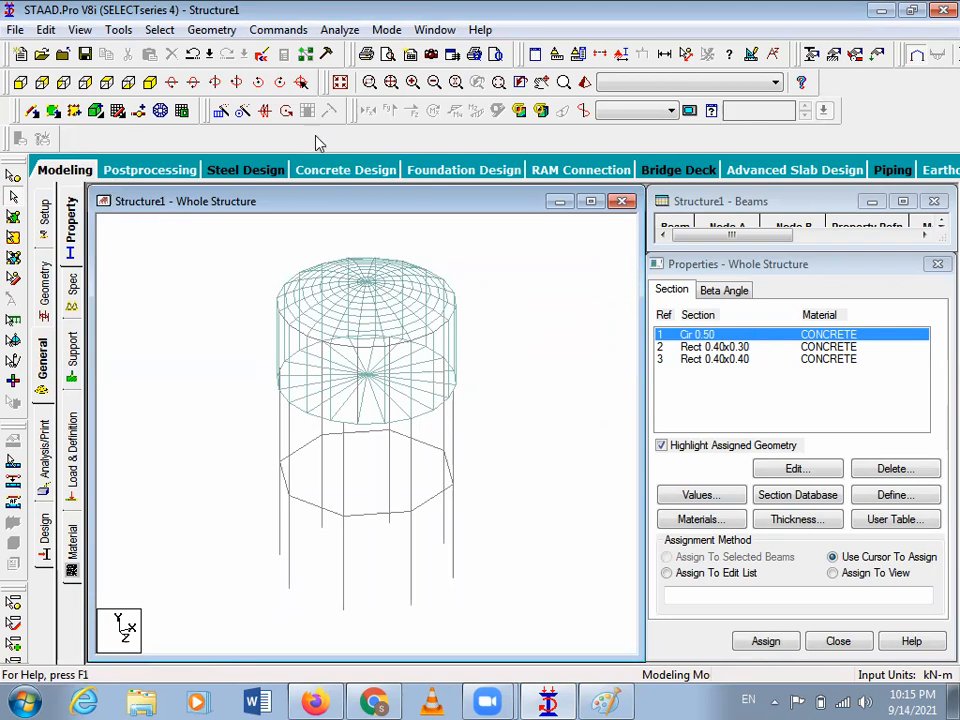
Step: Select all beams parallel to Y and assign the Cir 0.50 section to them
{"action": "left_click", "coordinate": [172, 33]}
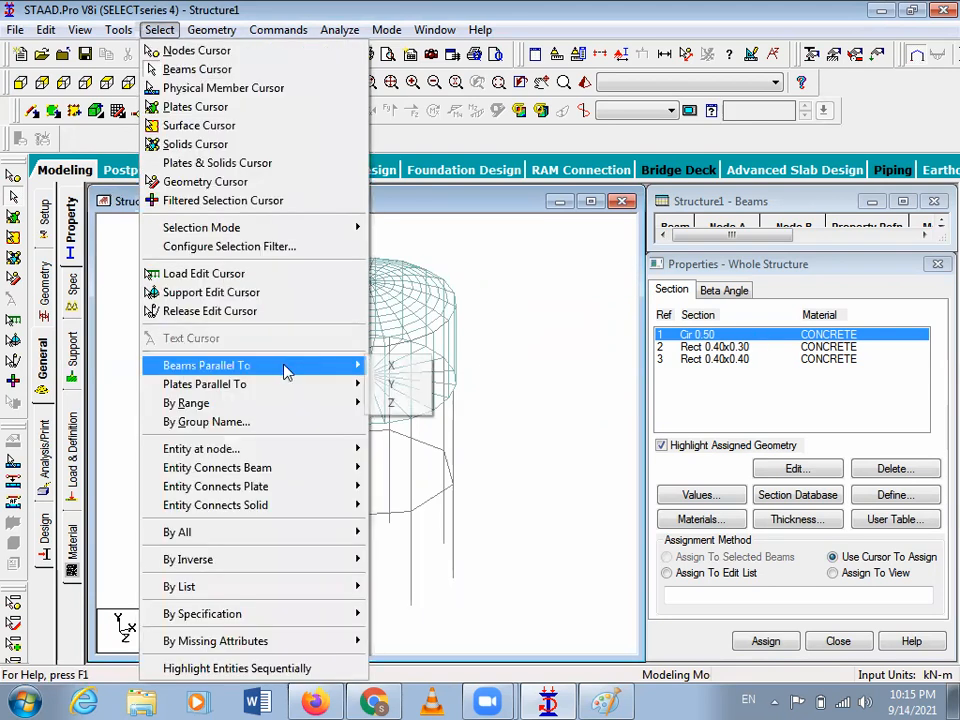
{"action": "left_click", "coordinate": [388, 386]}
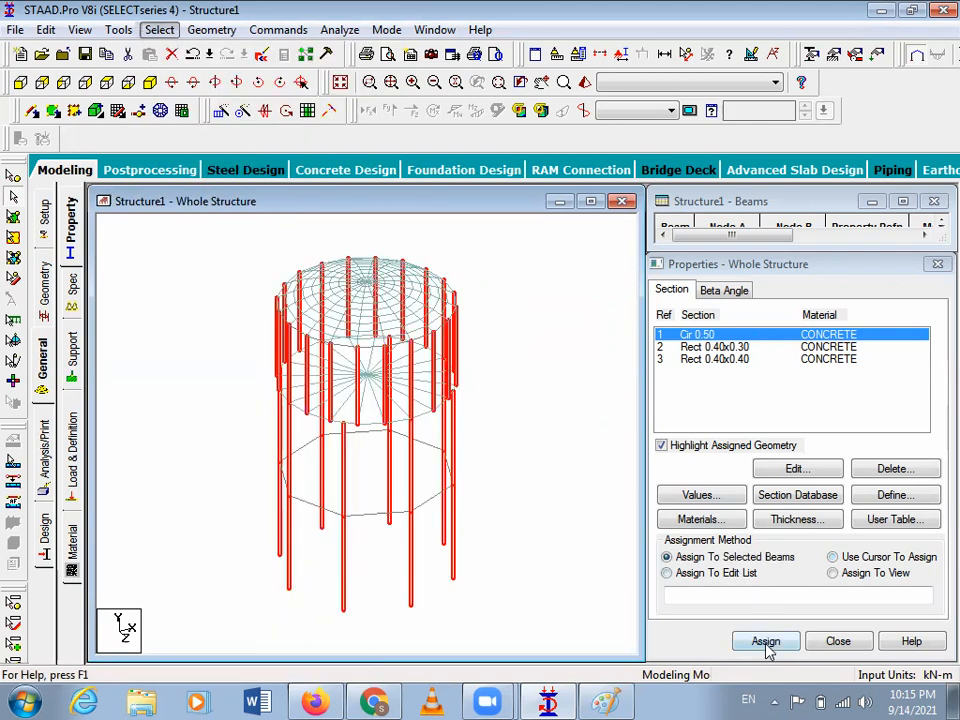
{"action": "left_click", "coordinate": [765, 641]}
{"action": "left_click", "coordinate": [802, 506]}
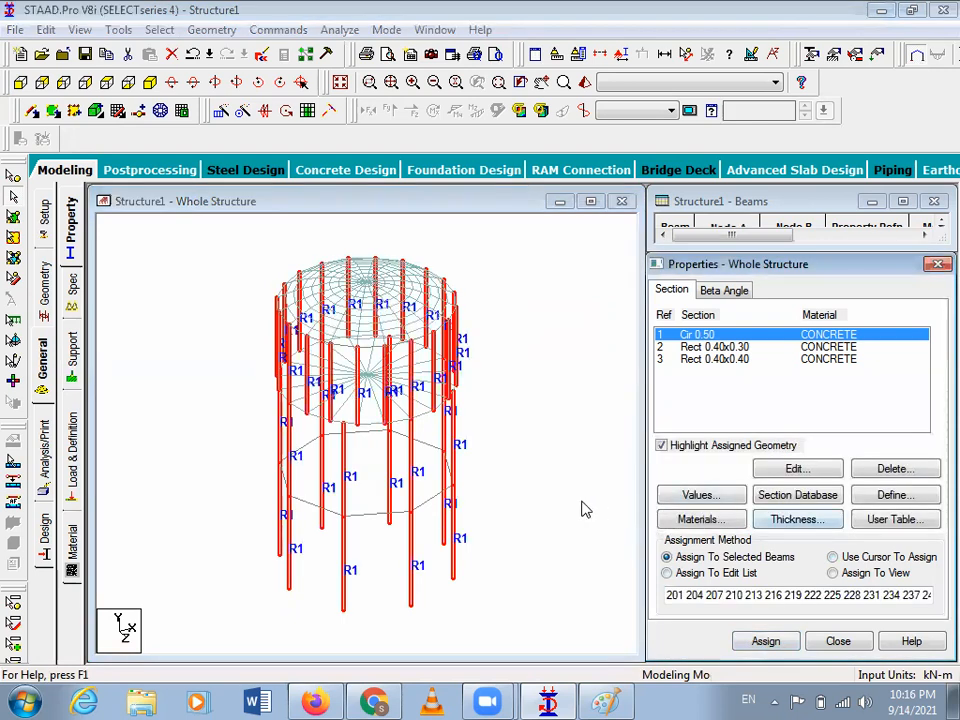
Step: Assign the Rect 0.40x0.30 section to the ring beams at the columns' mid-height
{"action": "left_click", "coordinate": [716, 347]}
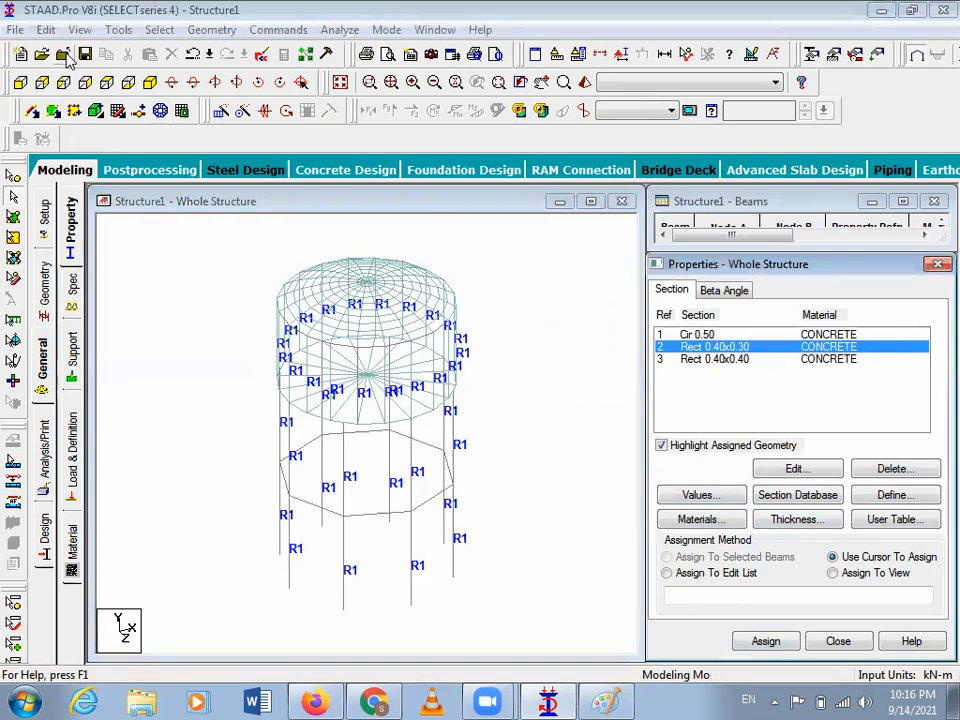
{"action": "left_click", "coordinate": [20, 82]}
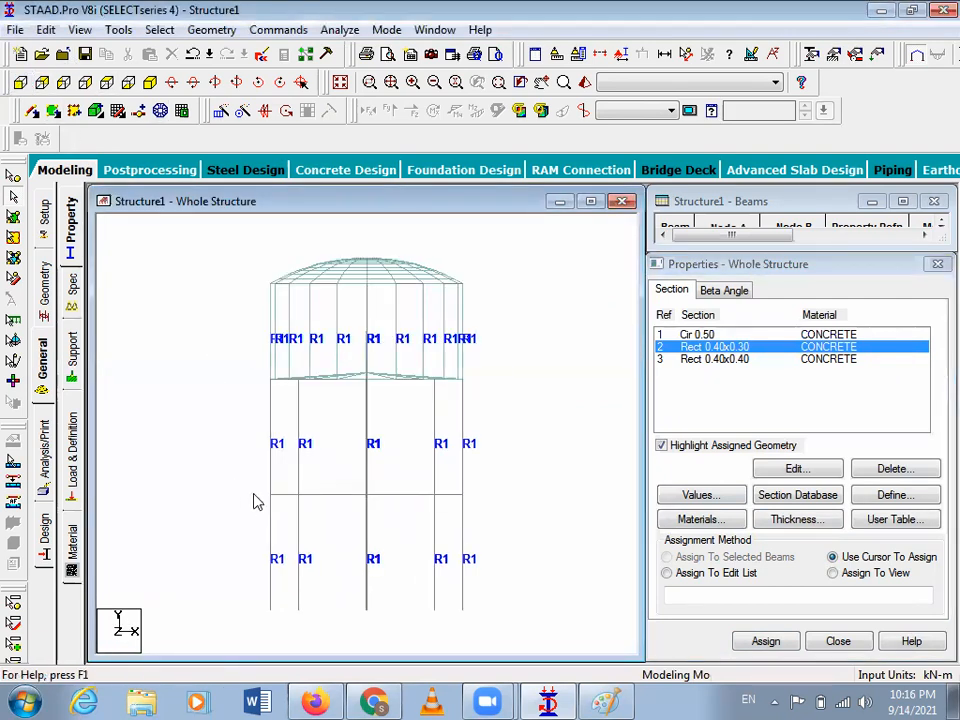
{"action": "left_click", "coordinate": [330, 494]}
{"action": "left_click", "coordinate": [766, 641]}
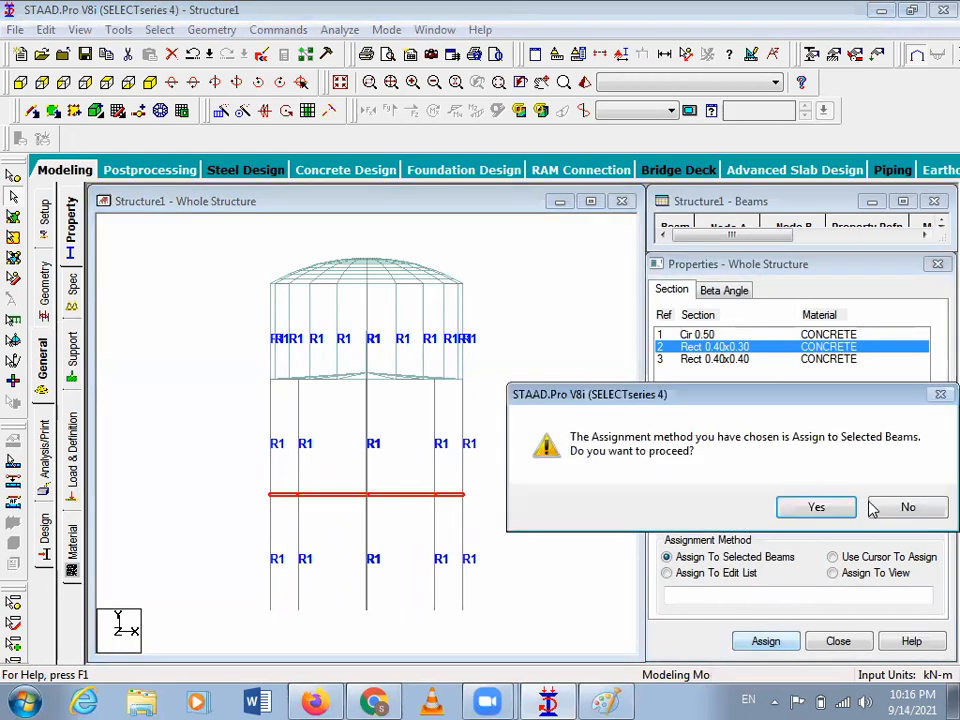
{"action": "left_click", "coordinate": [842, 509]}
Step: Assign the Rect 0.40x0.40 section to the ring beams at the top and base of the tank wall
{"action": "left_click", "coordinate": [728, 362]}
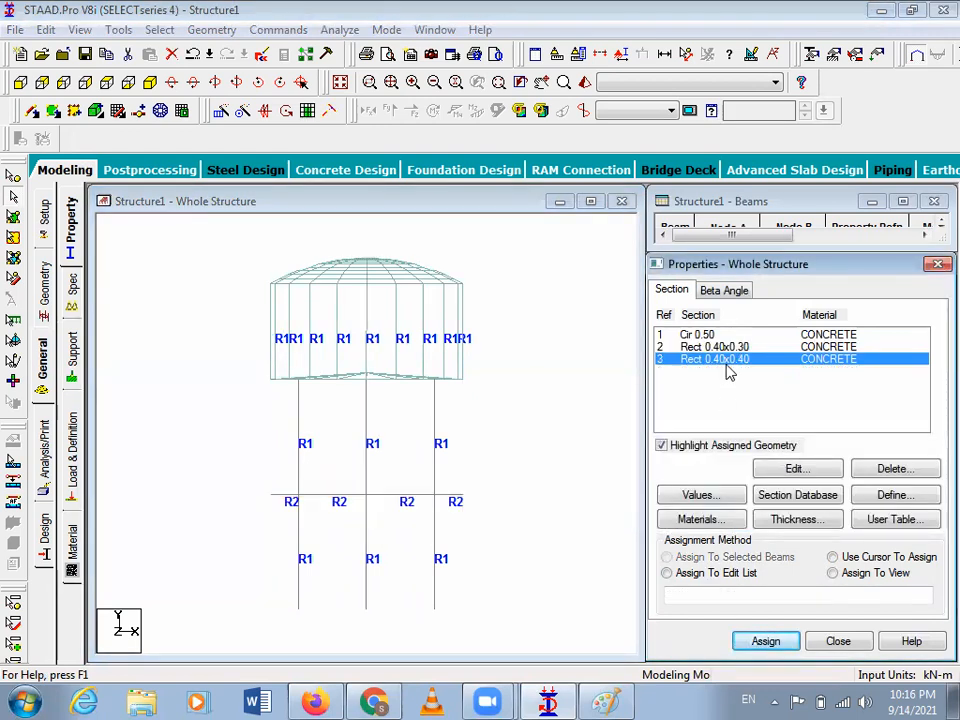
{"action": "left_click_drag", "start_coordinate": [260, 366], "coordinate": [497, 395]}
{"action": "left_click_drag", "start_coordinate": [258, 271], "coordinate": [497, 298]}
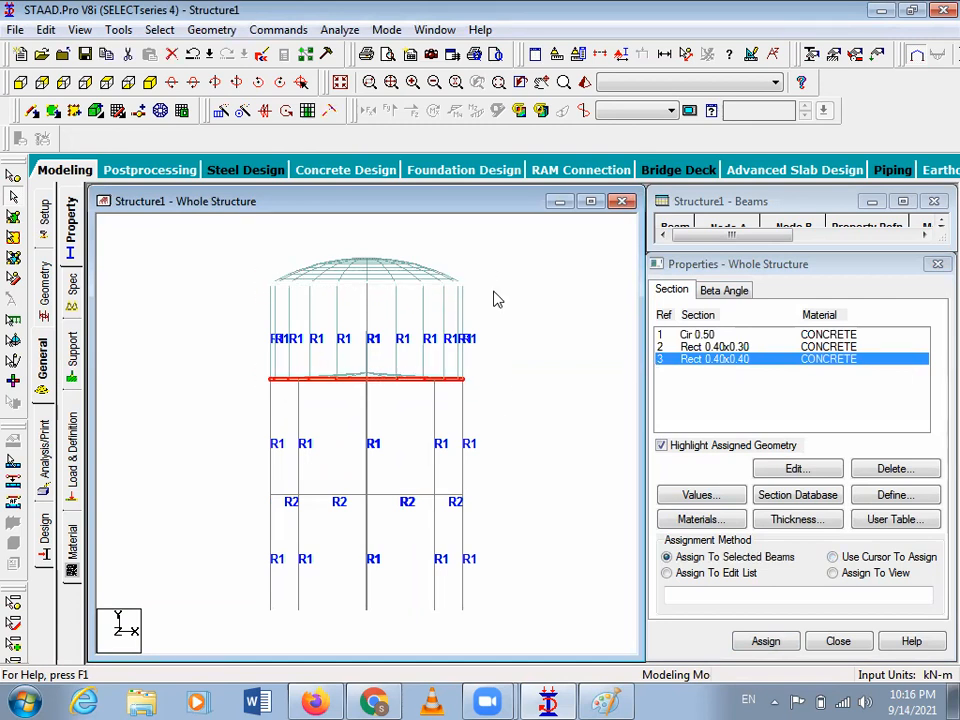
{"action": "left_click", "coordinate": [766, 640]}
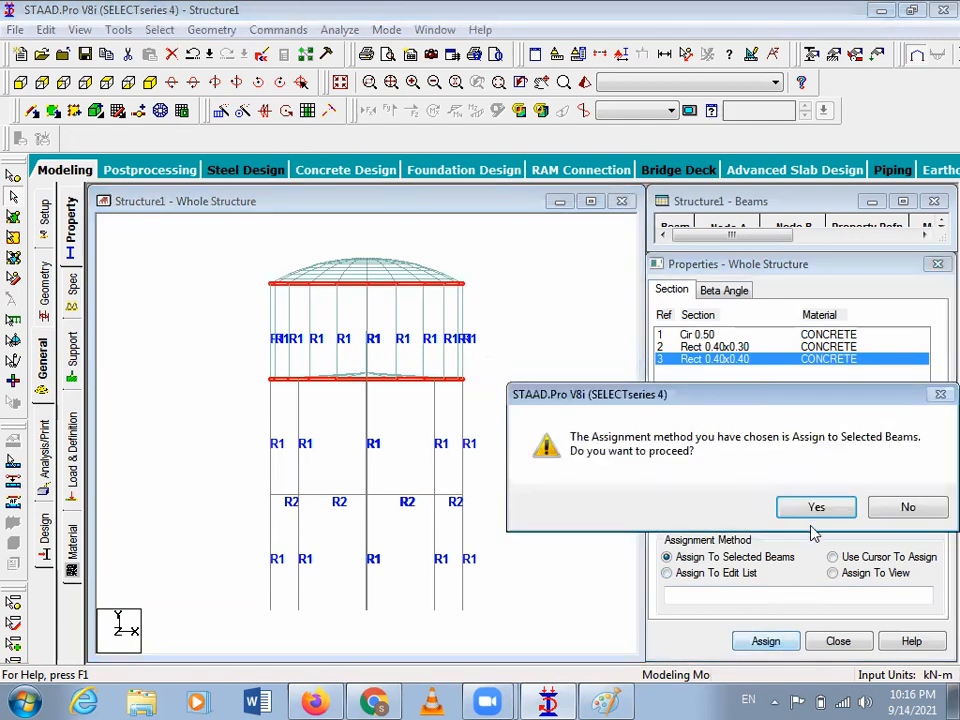
{"action": "left_click", "coordinate": [816, 508]}
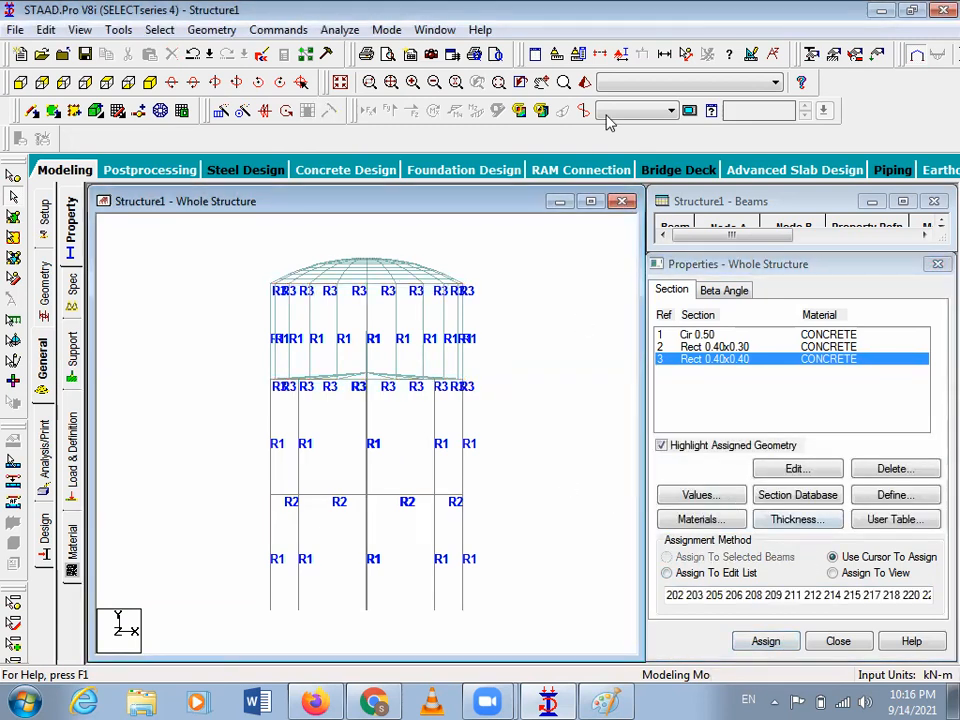
Step: Examine the tank and its supporting frame with the assigned sections in a 3D rendered view
{"action": "left_click", "coordinate": [584, 82]}
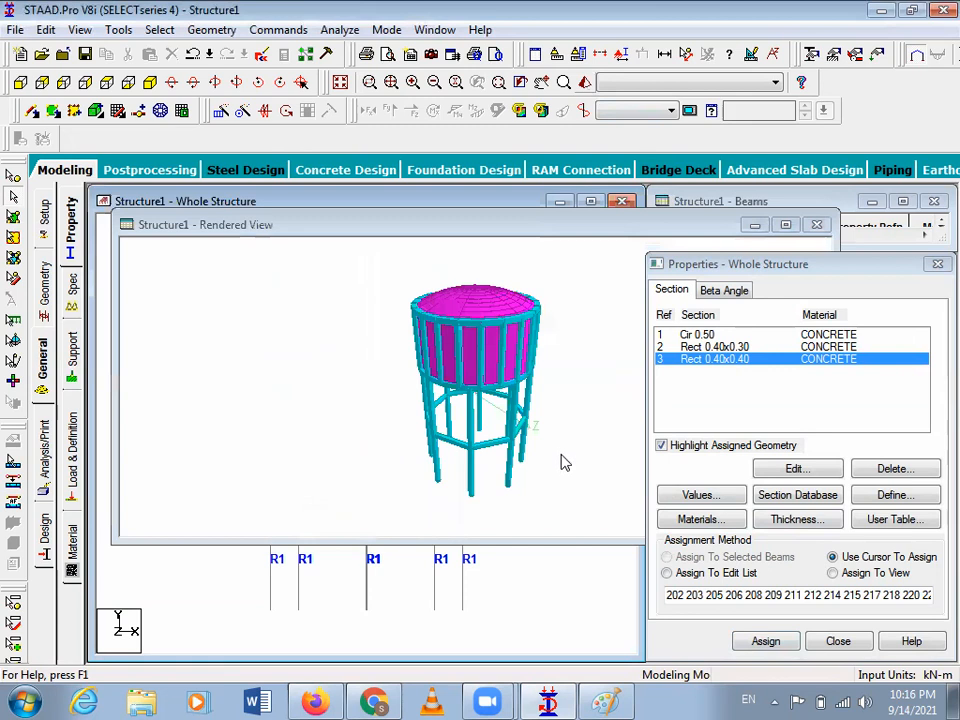
{"action": "left_click_drag", "start_coordinate": [505, 398], "coordinate": [541, 363]}
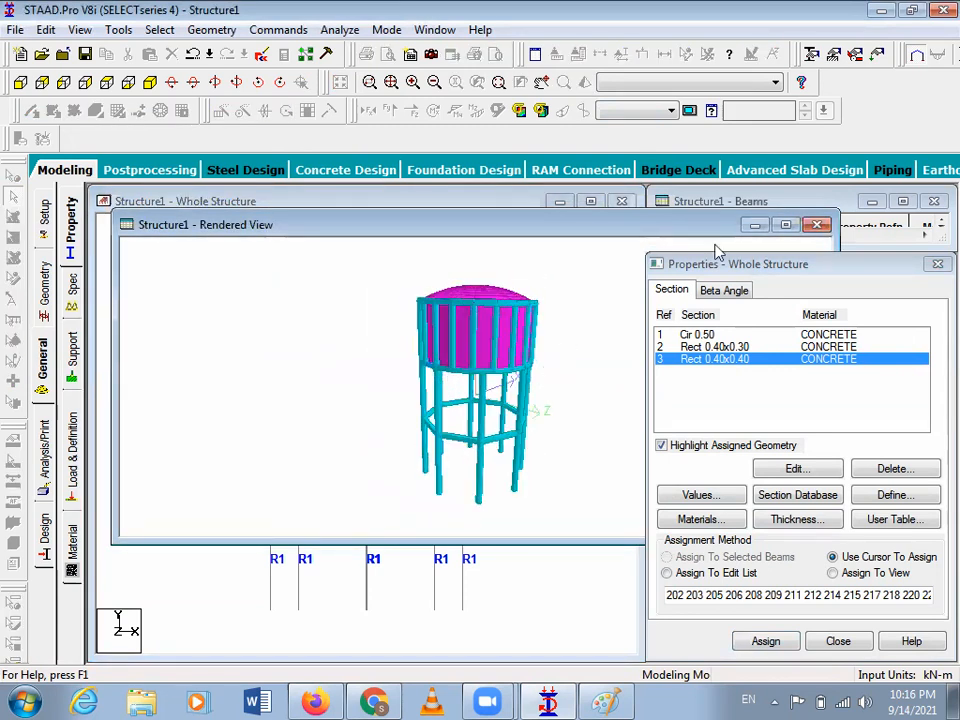
Step: Close the rendered view and create a fixed support
{"action": "left_click", "coordinate": [816, 225]}
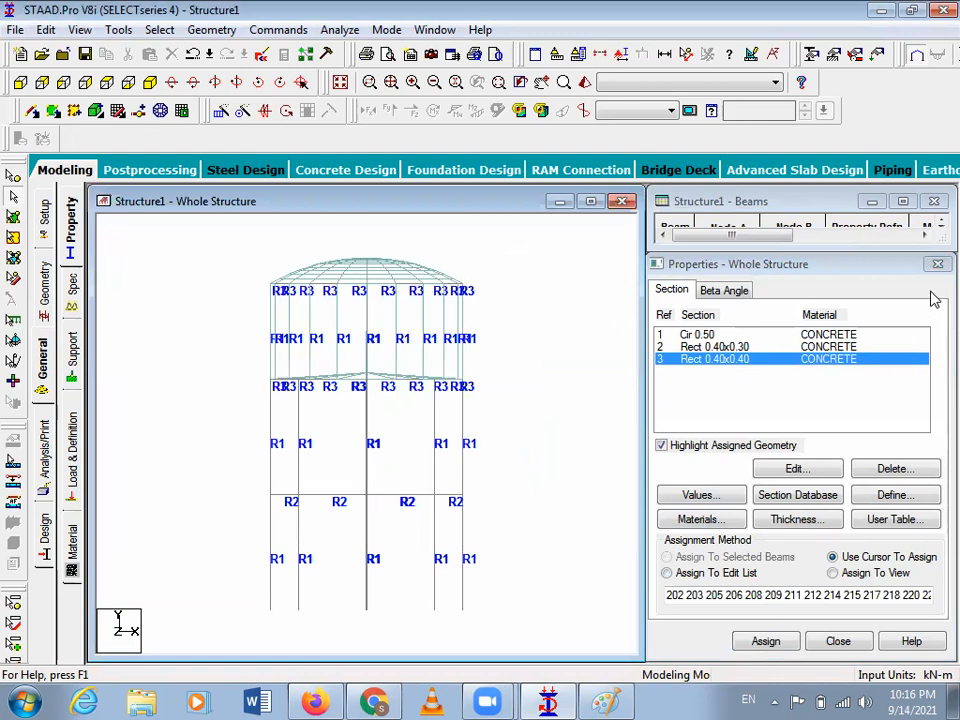
{"action": "left_click", "coordinate": [71, 350]}
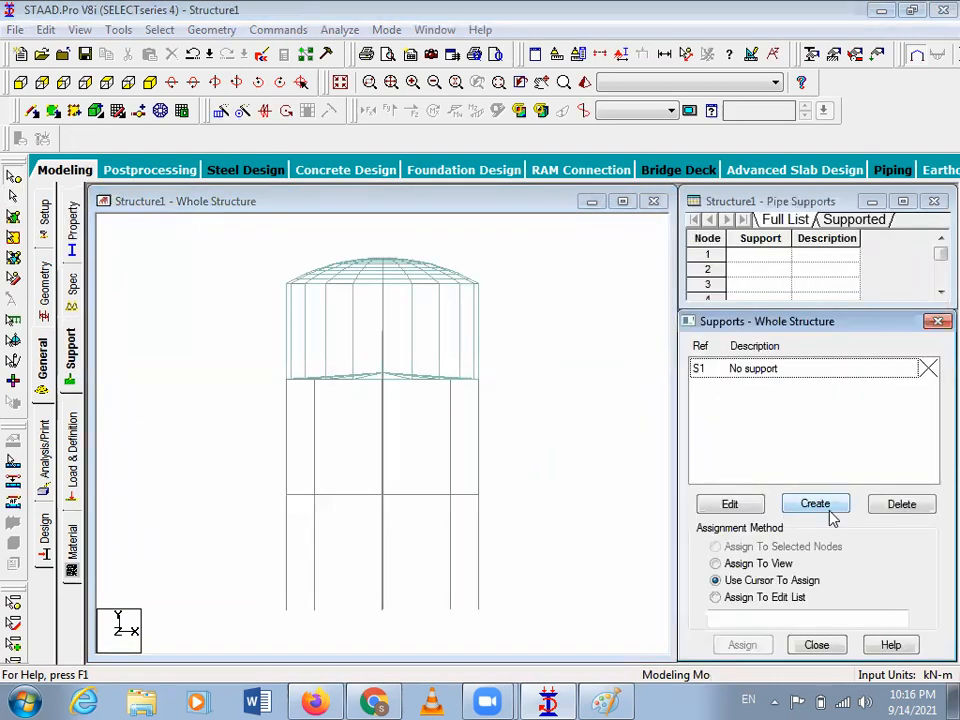
{"action": "left_click", "coordinate": [829, 507]}
{"action": "left_click", "coordinate": [690, 662]}
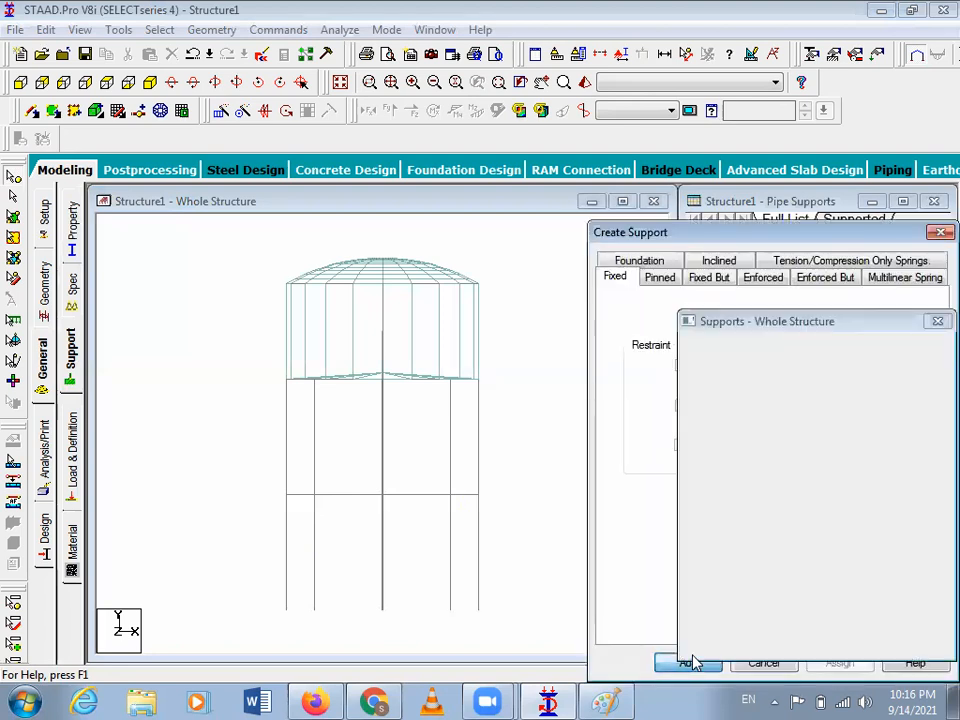
Step: Assign the fixed support to all nodes at the bottom ends of the columns and show the model in isometric view
{"action": "left_click", "coordinate": [755, 390]}
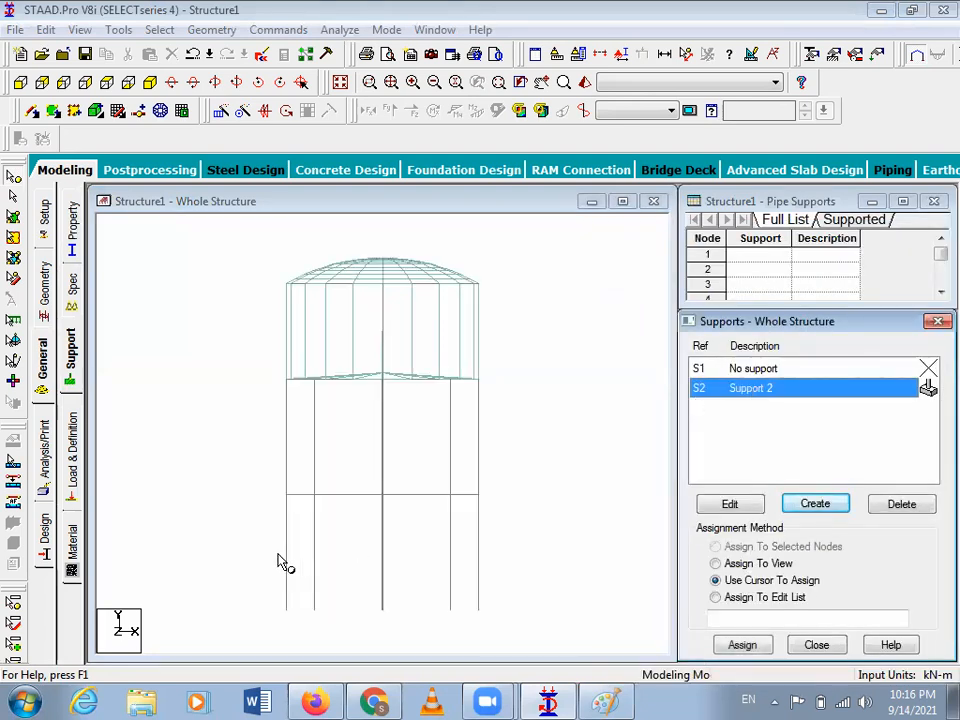
{"action": "left_click_drag", "start_coordinate": [268, 568], "coordinate": [548, 640]}
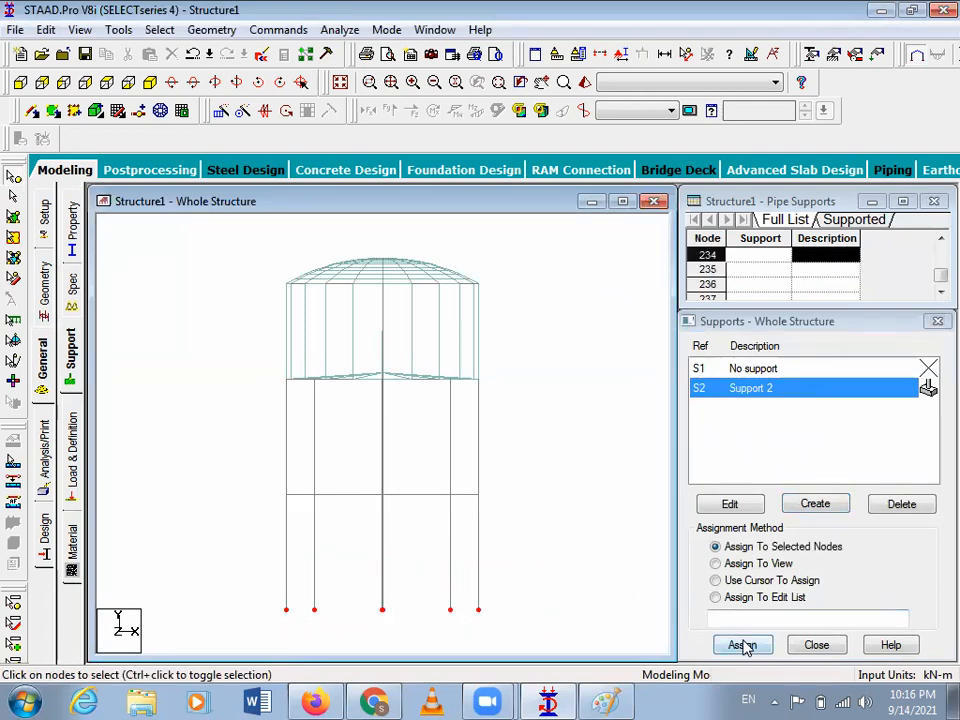
{"action": "left_click", "coordinate": [742, 644]}
{"action": "left_click", "coordinate": [818, 536]}
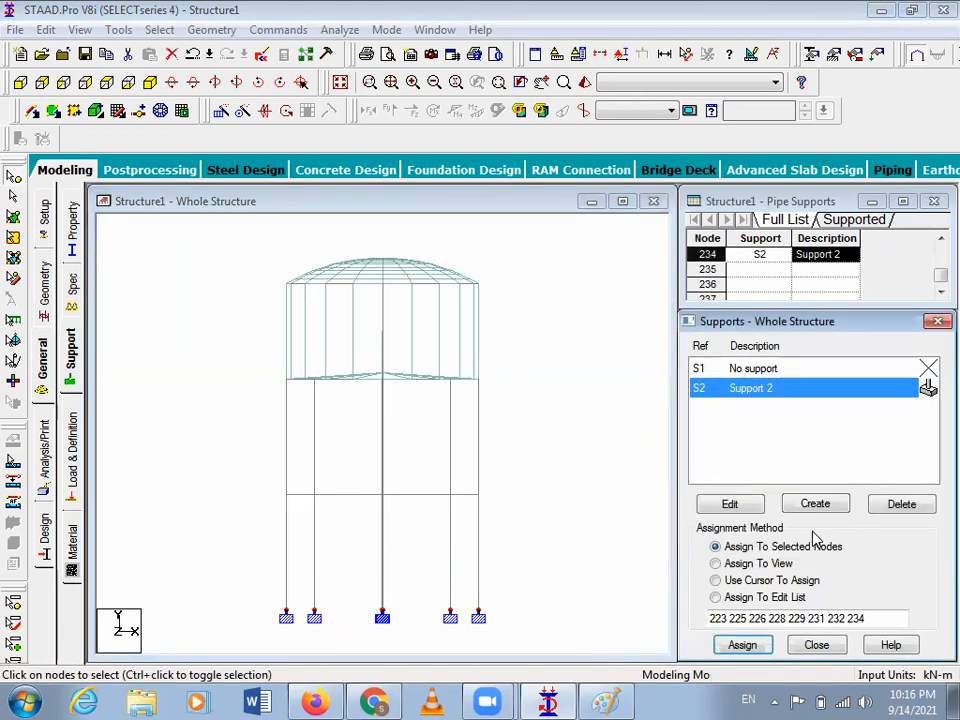
{"action": "left_click", "coordinate": [149, 83]}
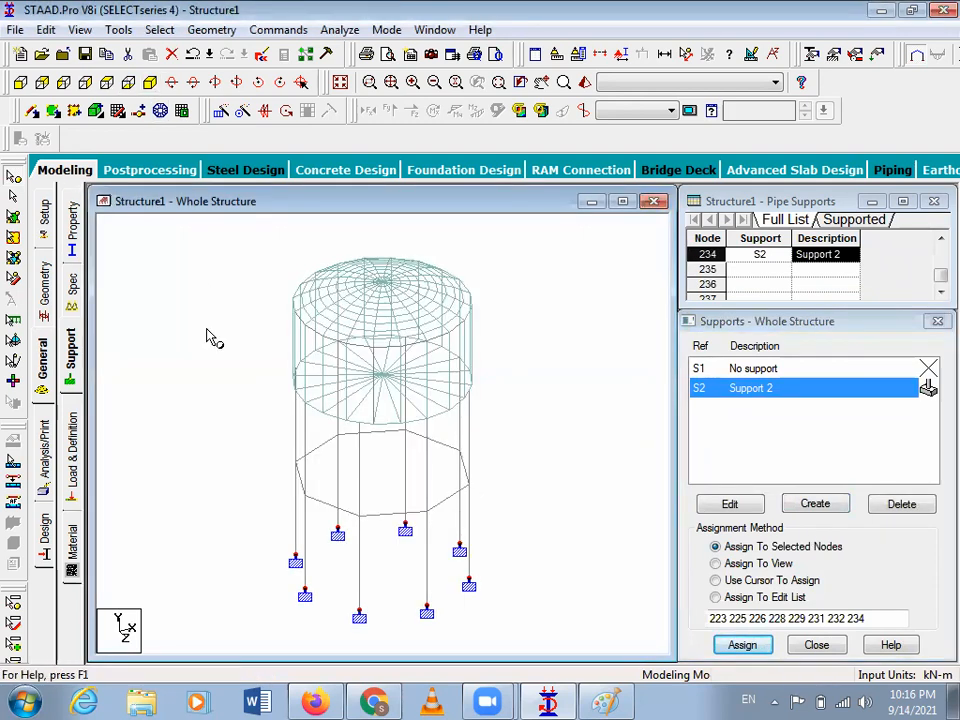
Step: Add primary load case 1 with loading type Dead and the title dl
{"action": "left_click", "coordinate": [74, 456]}
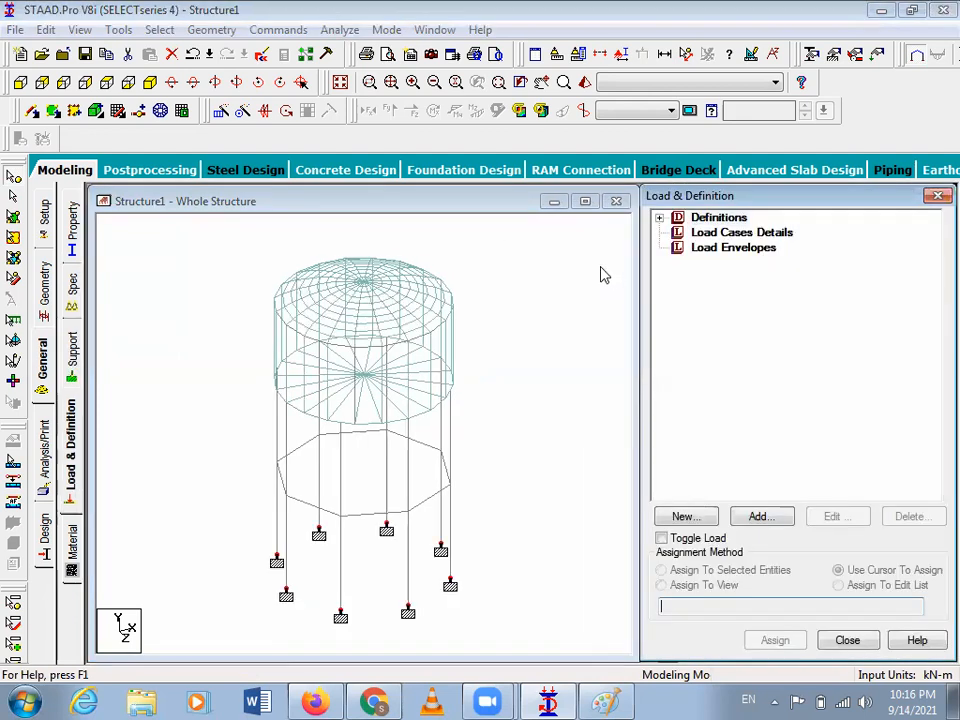
{"action": "left_click", "coordinate": [735, 234]}
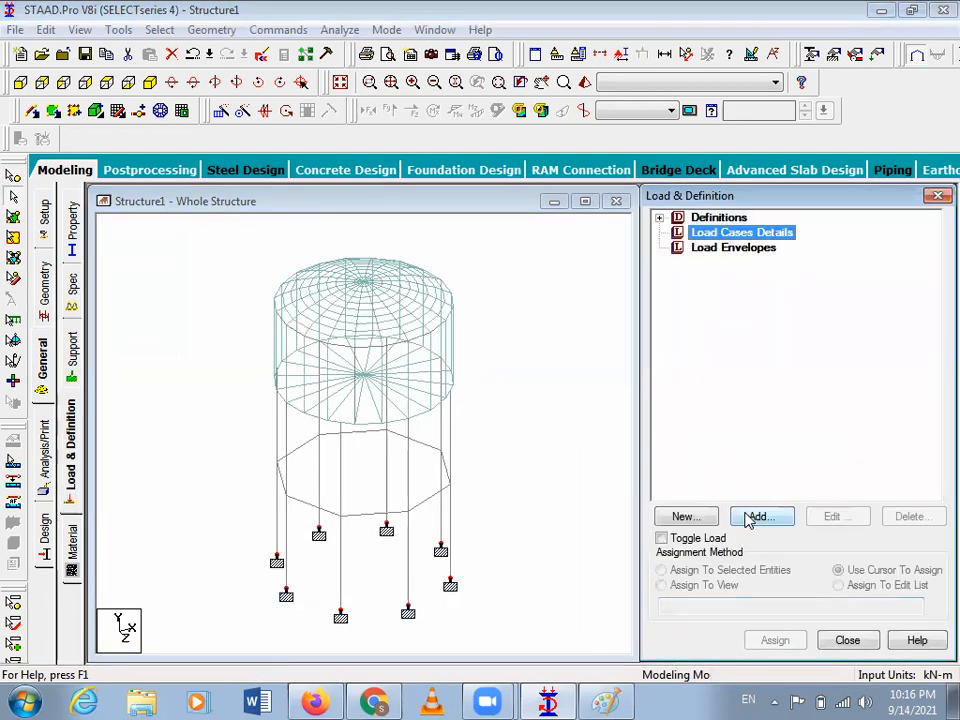
{"action": "left_click", "coordinate": [750, 516]}
{"action": "left_click", "coordinate": [546, 244]}
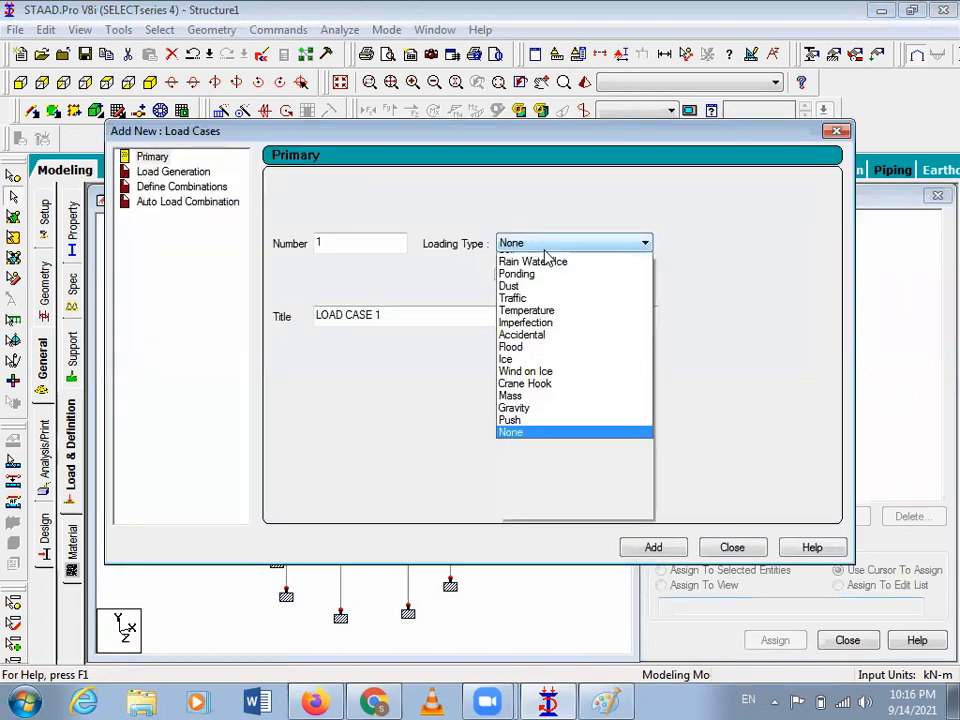
{"action": "scroll", "coordinate": [546, 258], "scroll_direction": "up", "scroll_amount": 3}
{"action": "left_click", "coordinate": [534, 259]}
{"action": "left_click_drag", "start_coordinate": [493, 319], "coordinate": [156, 333]}
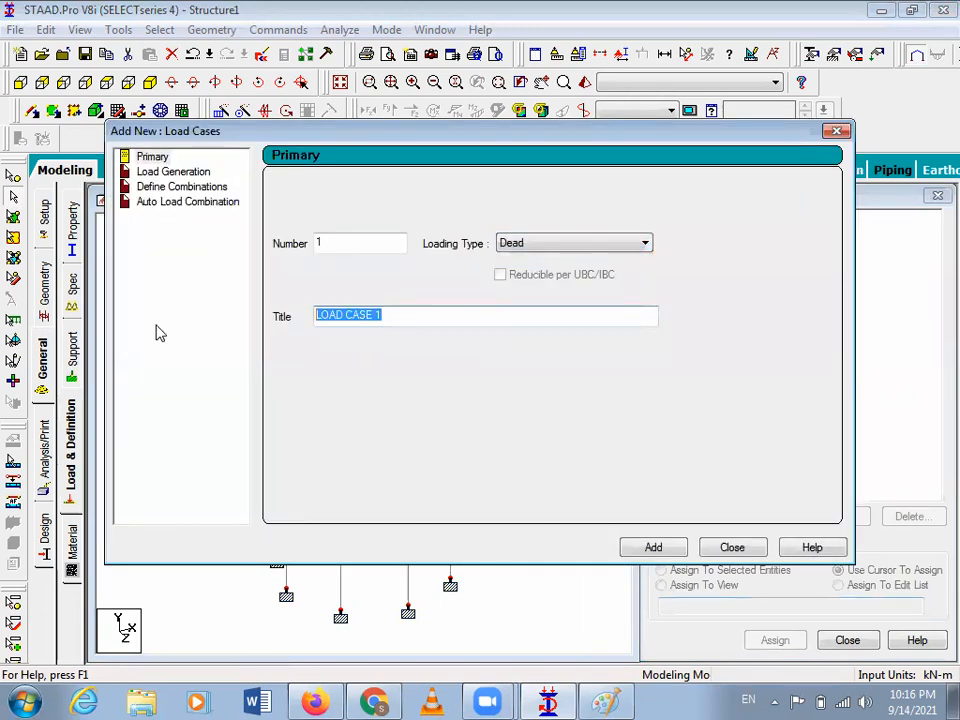
{"action": "type", "text": "dl"}
{"action": "left_click", "coordinate": [664, 554]}
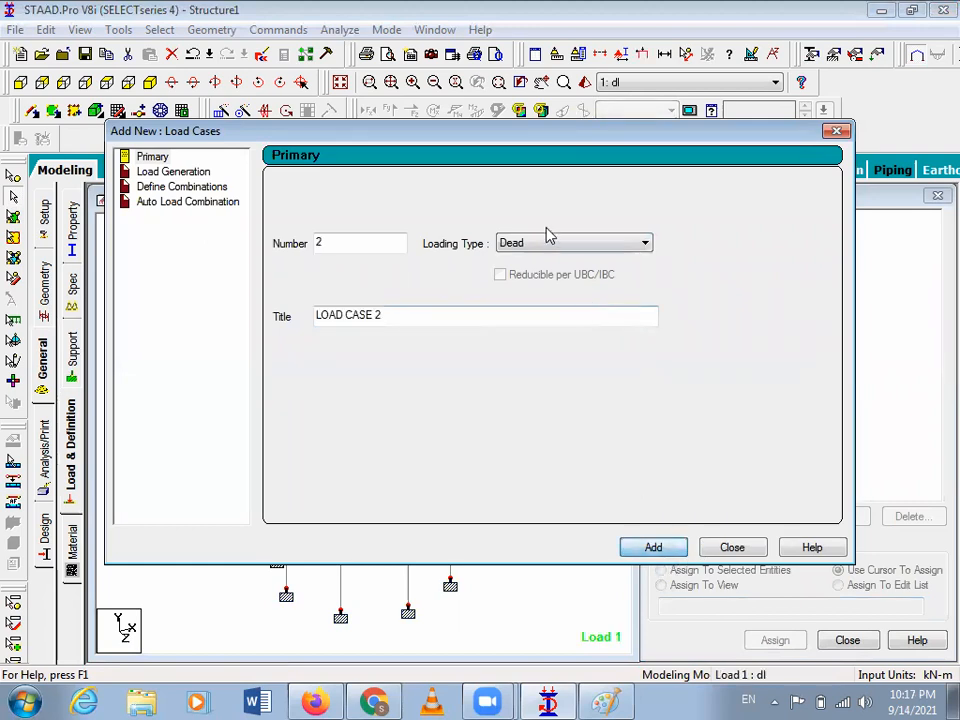
Step: Add primary load case 2 with loading type Live and the title ll, and finish adding load cases
{"action": "left_click", "coordinate": [550, 244]}
{"action": "left_click", "coordinate": [530, 270]}
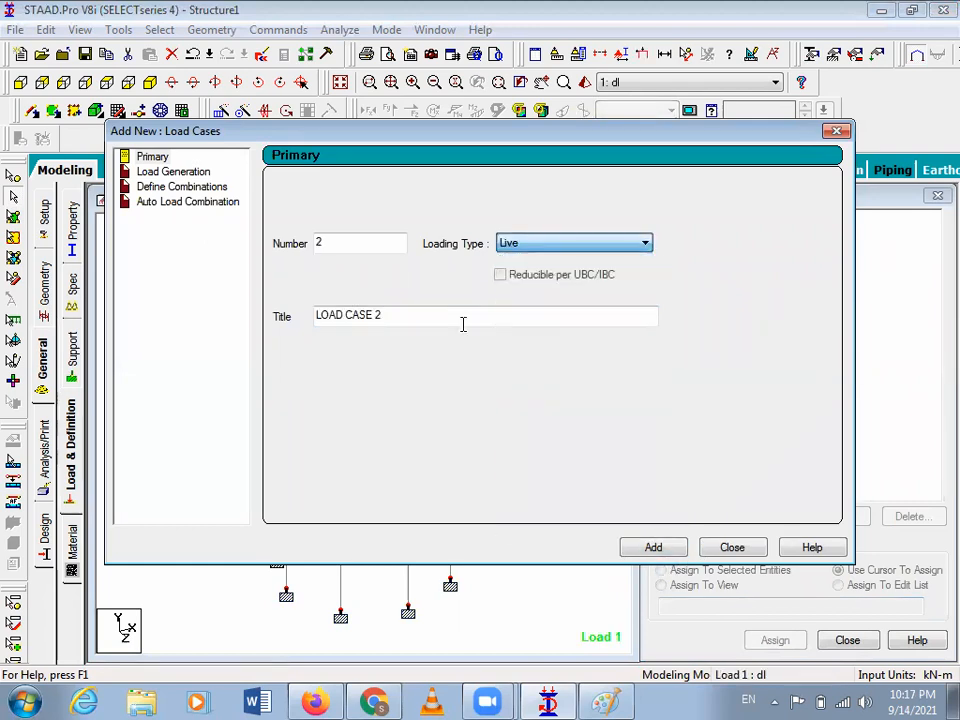
{"action": "left_click", "coordinate": [418, 315]}
{"action": "key", "text": "shift+Home"}
{"action": "type", "text": "l"}
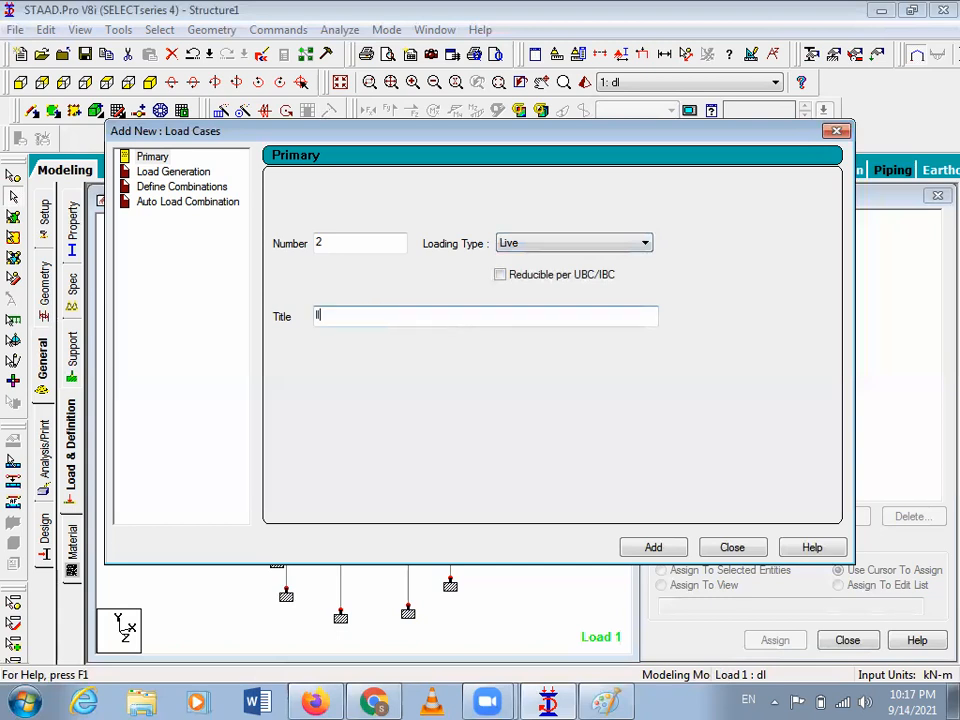
{"action": "left_click", "coordinate": [657, 548]}
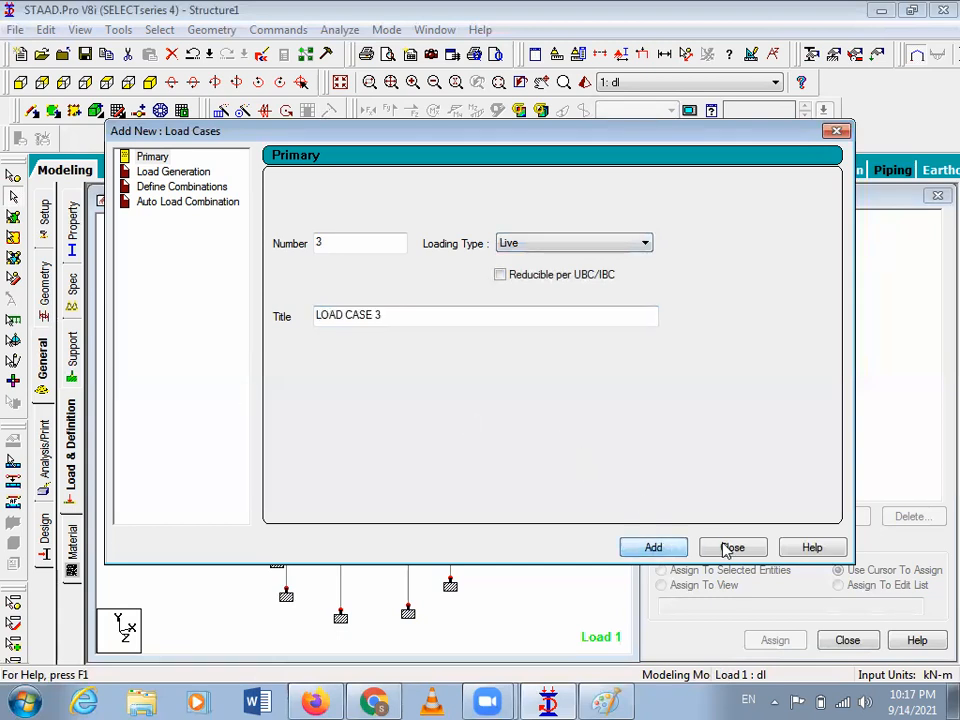
{"action": "left_click", "coordinate": [733, 548]}
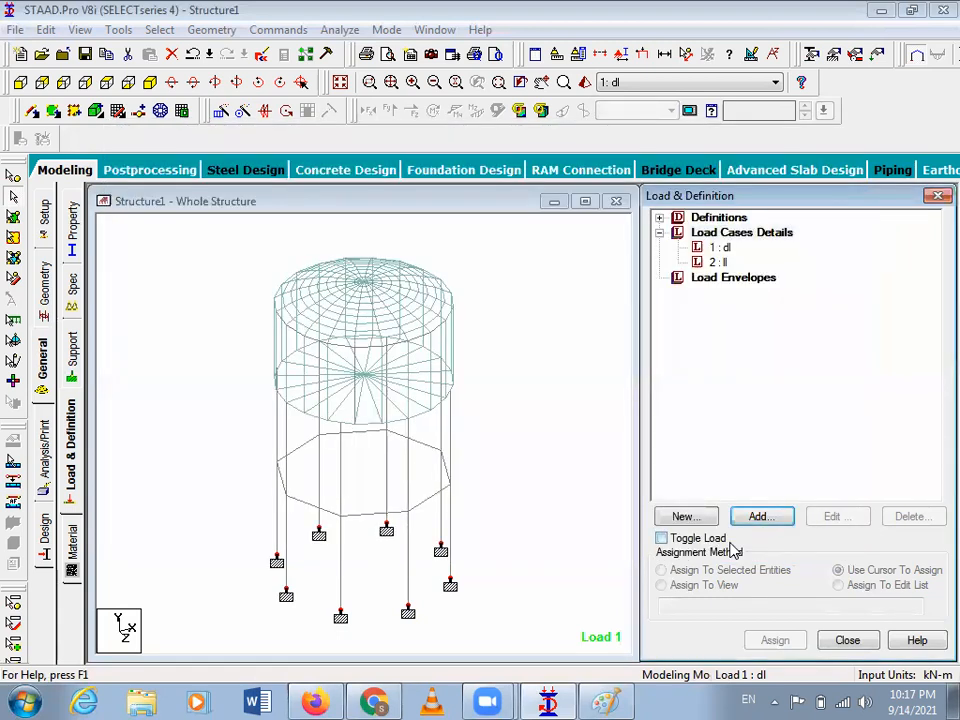
Step: Add a selfweight load in the Y direction with factor -1 to load case 1 (dl)
{"action": "left_click", "coordinate": [722, 247]}
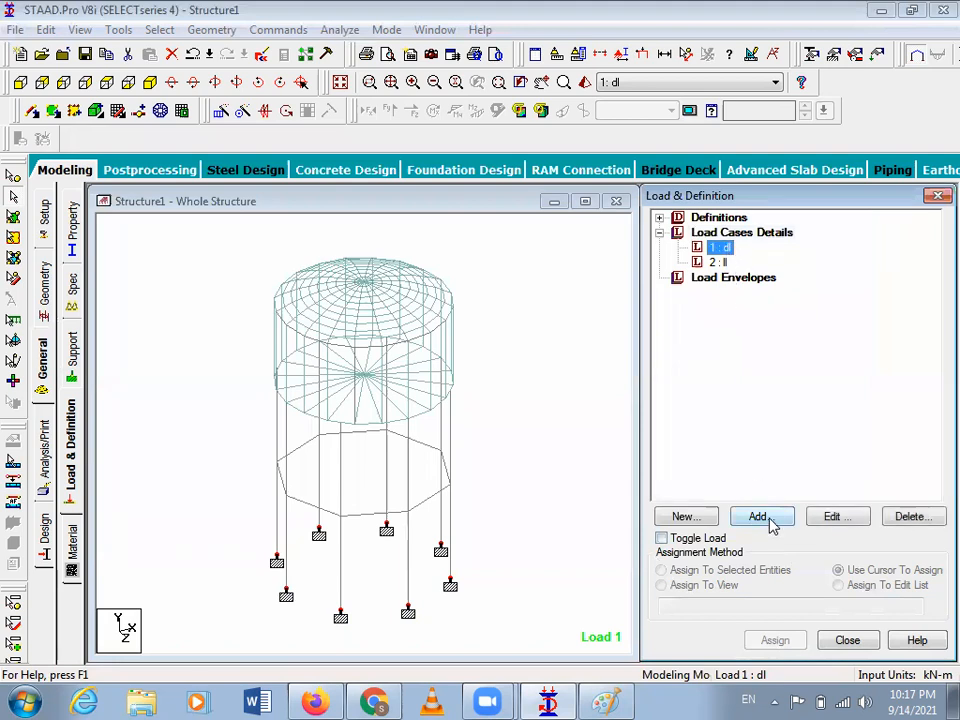
{"action": "left_click", "coordinate": [770, 525]}
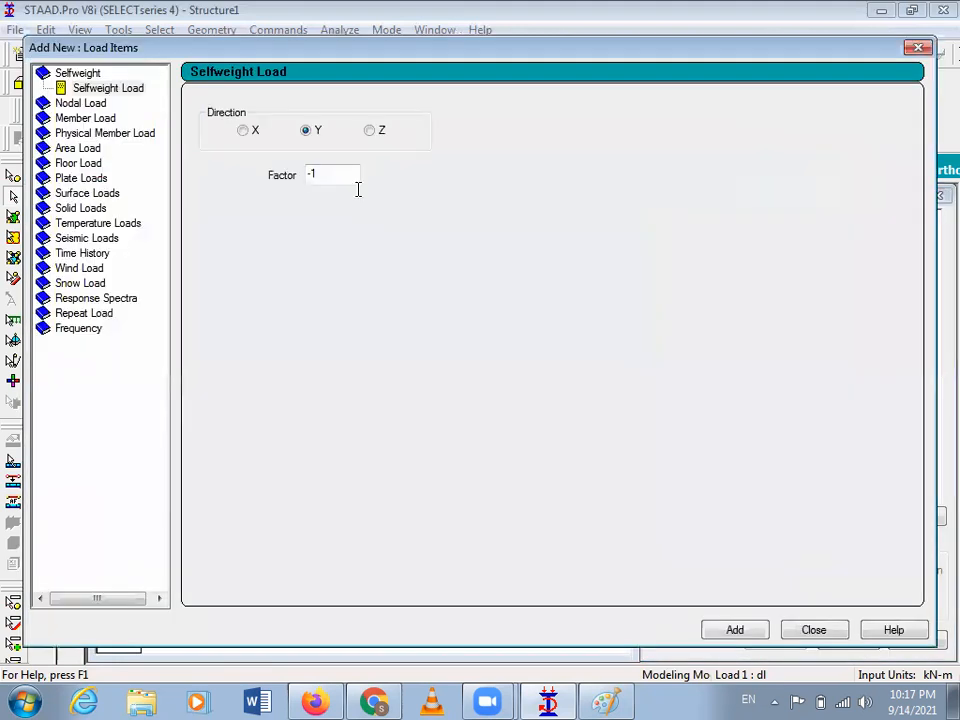
{"action": "left_click", "coordinate": [111, 92]}
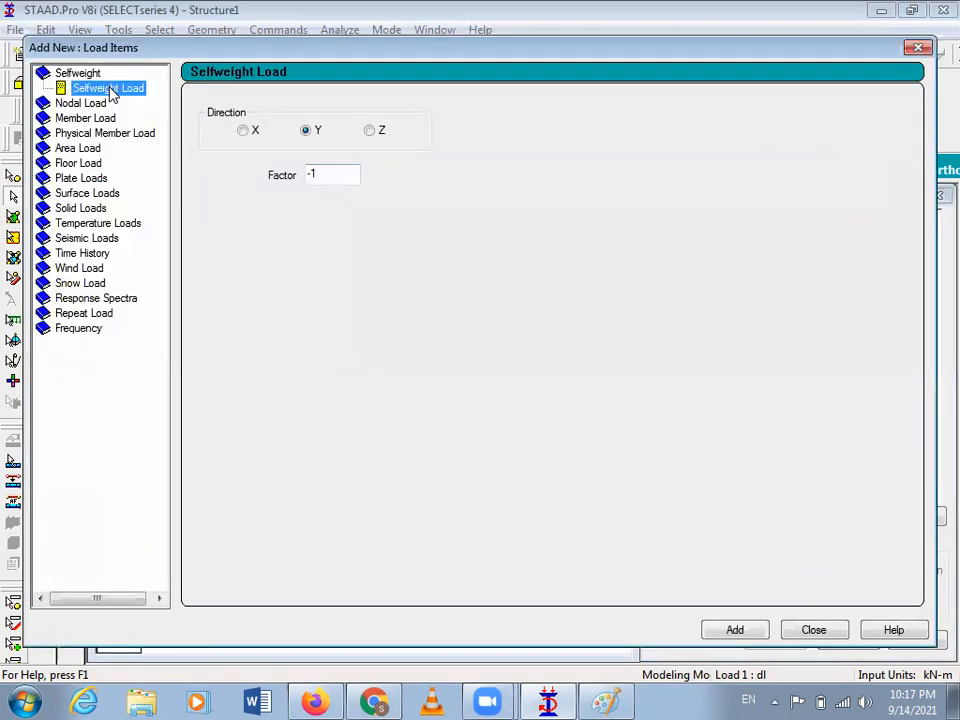
{"action": "left_click", "coordinate": [752, 630]}
{"action": "left_click", "coordinate": [818, 629]}
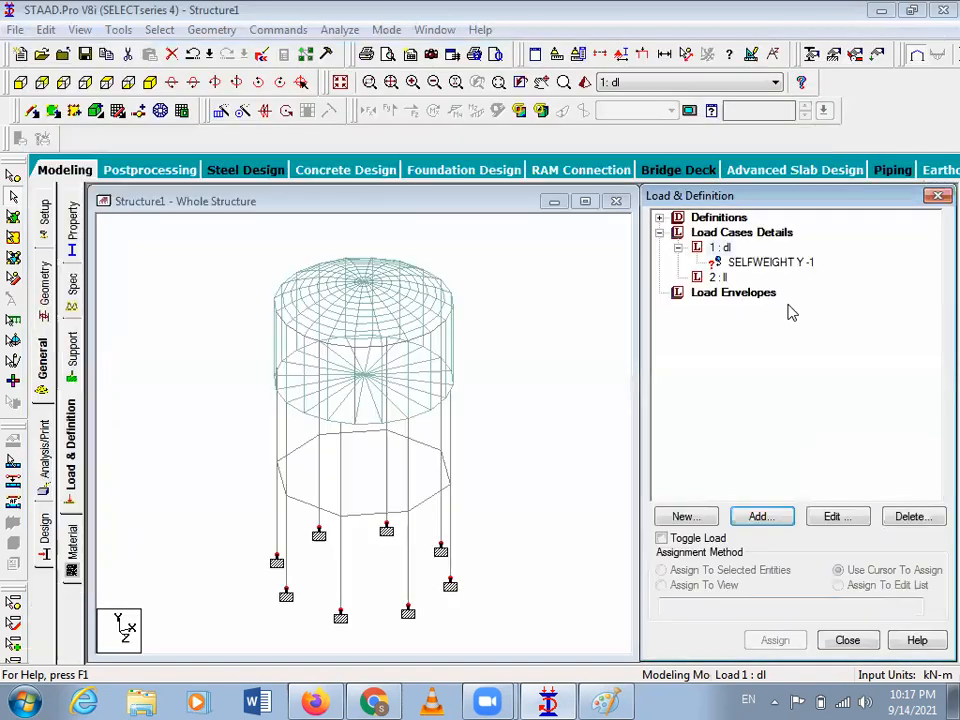
Step: Assign the selfweight load to the entire structure in view
{"action": "left_click", "coordinate": [765, 265]}
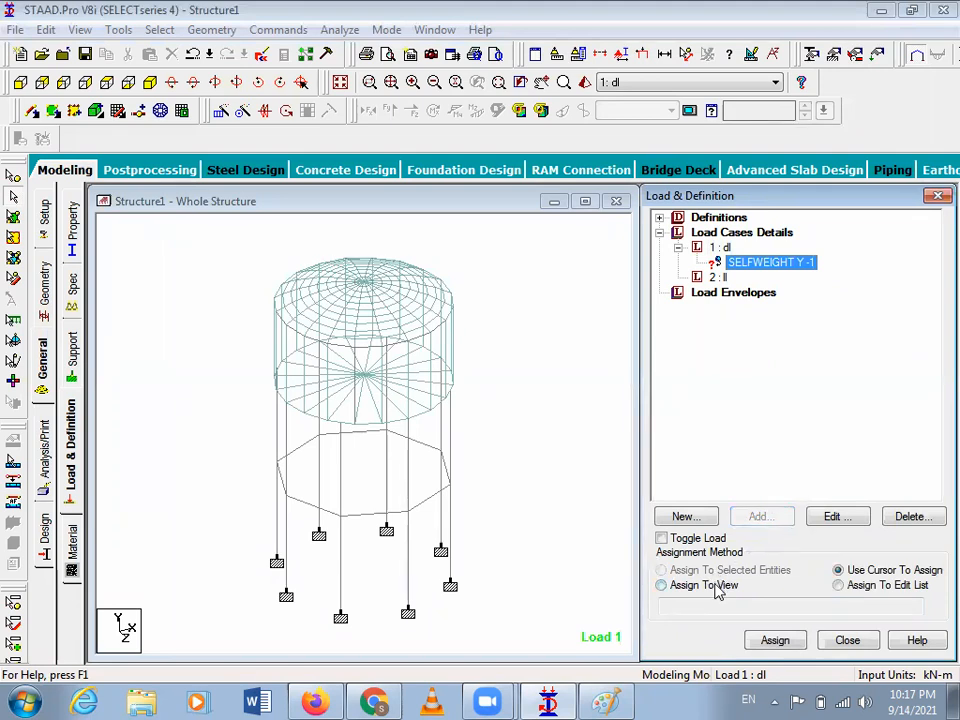
{"action": "left_click", "coordinate": [716, 591]}
{"action": "left_click", "coordinate": [773, 641]}
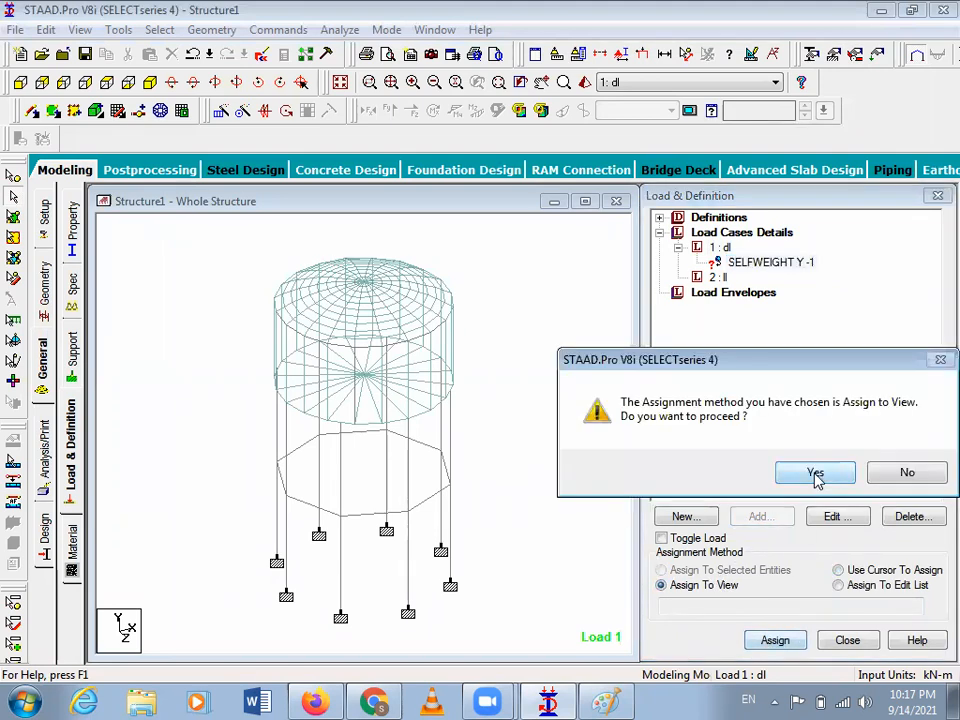
{"action": "left_click", "coordinate": [815, 474]}
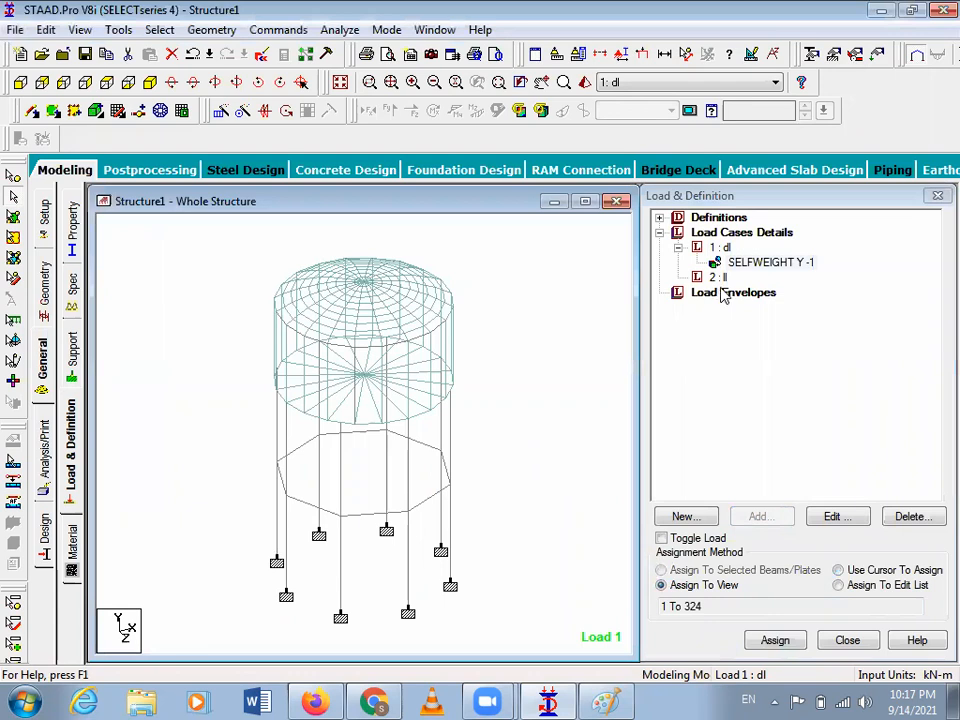
Step: Start a new load item for load case 2 (ll) using the Hydrostatic plate load type
{"action": "left_click", "coordinate": [718, 278]}
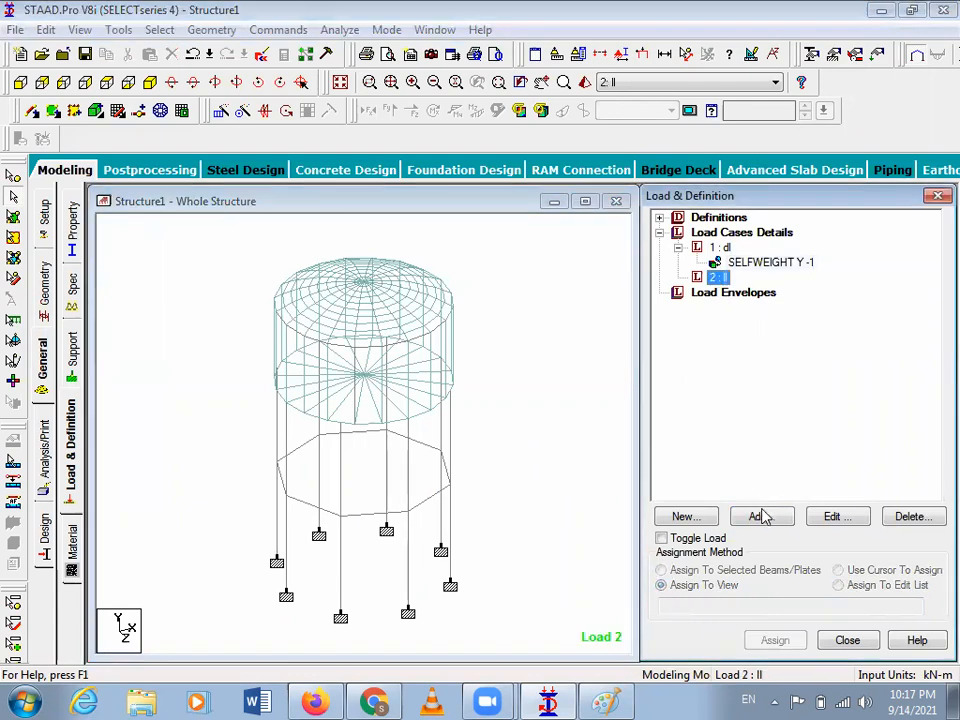
{"action": "left_click", "coordinate": [758, 517]}
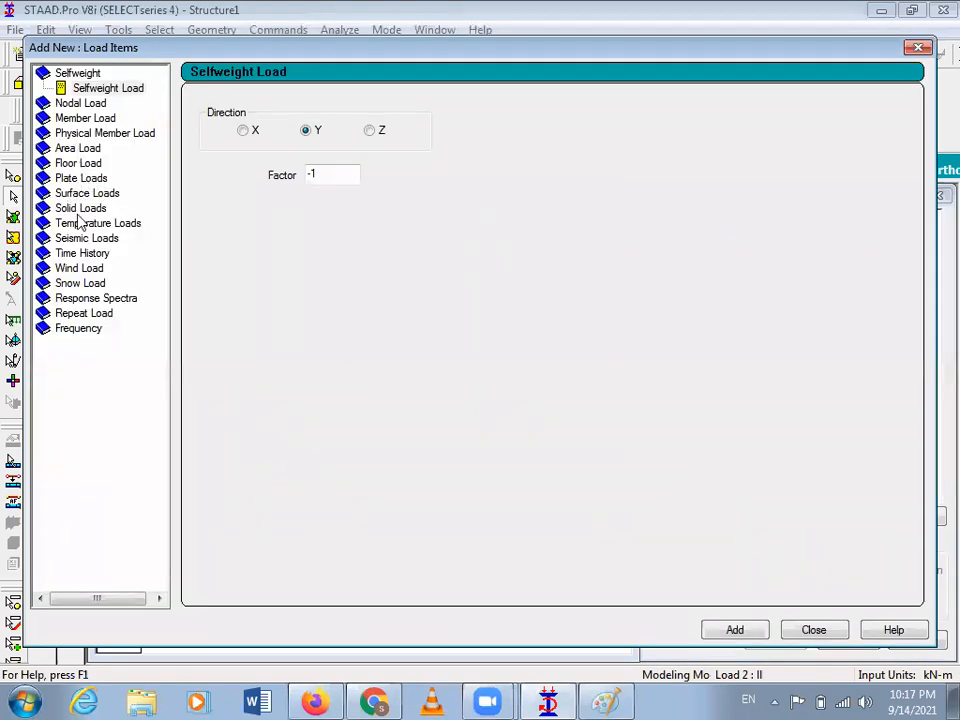
{"action": "left_click", "coordinate": [65, 180]}
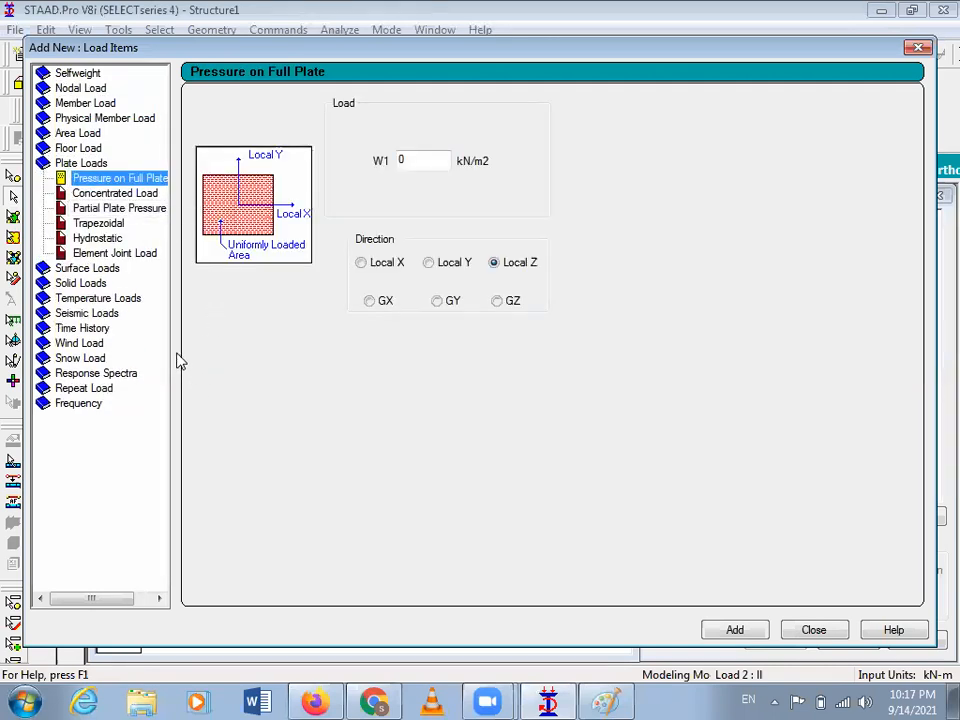
{"action": "left_click", "coordinate": [100, 240]}
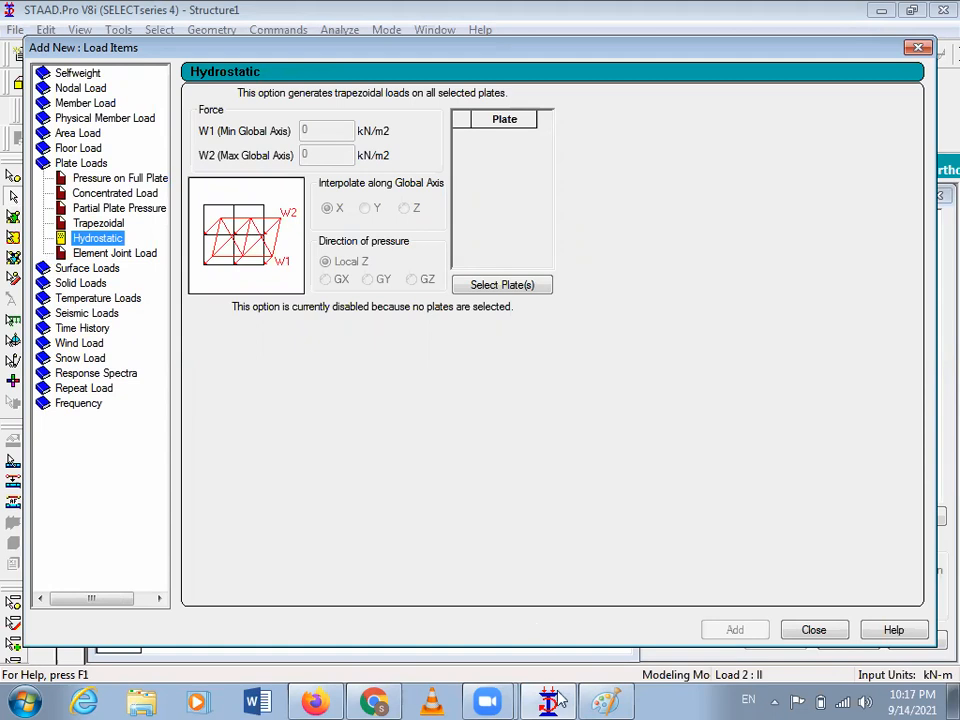
Step: Switch to Paint and redraw the tank sketch's second side wall and a curved base between the two walls
{"action": "mouse_move", "coordinate": [561, 700]}
{"action": "left_click", "coordinate": [22, 700]}
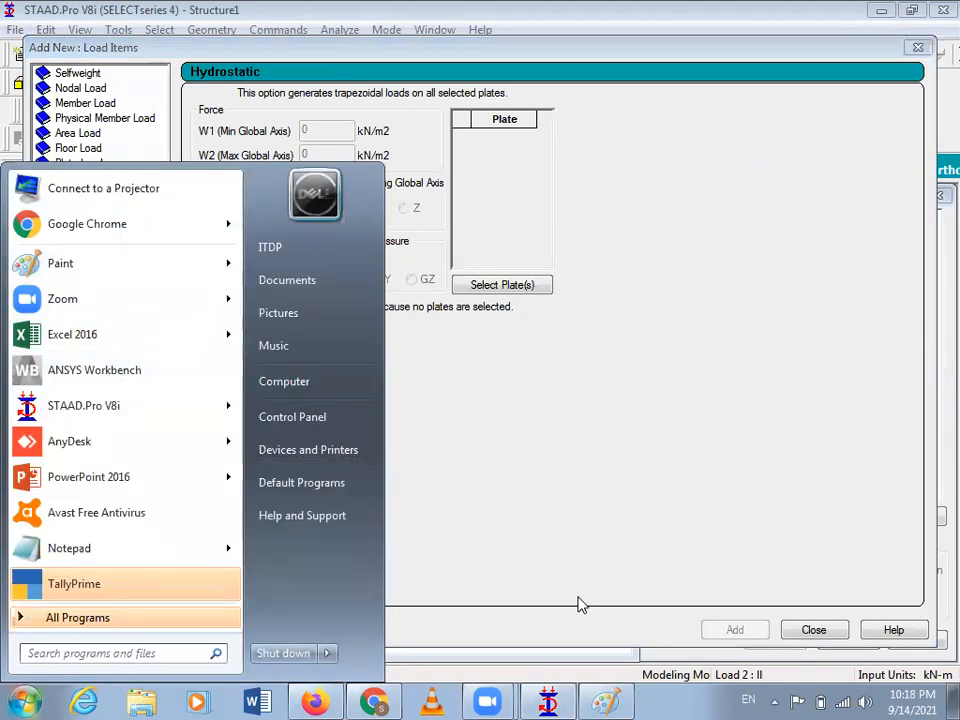
{"action": "left_click", "coordinate": [605, 702]}
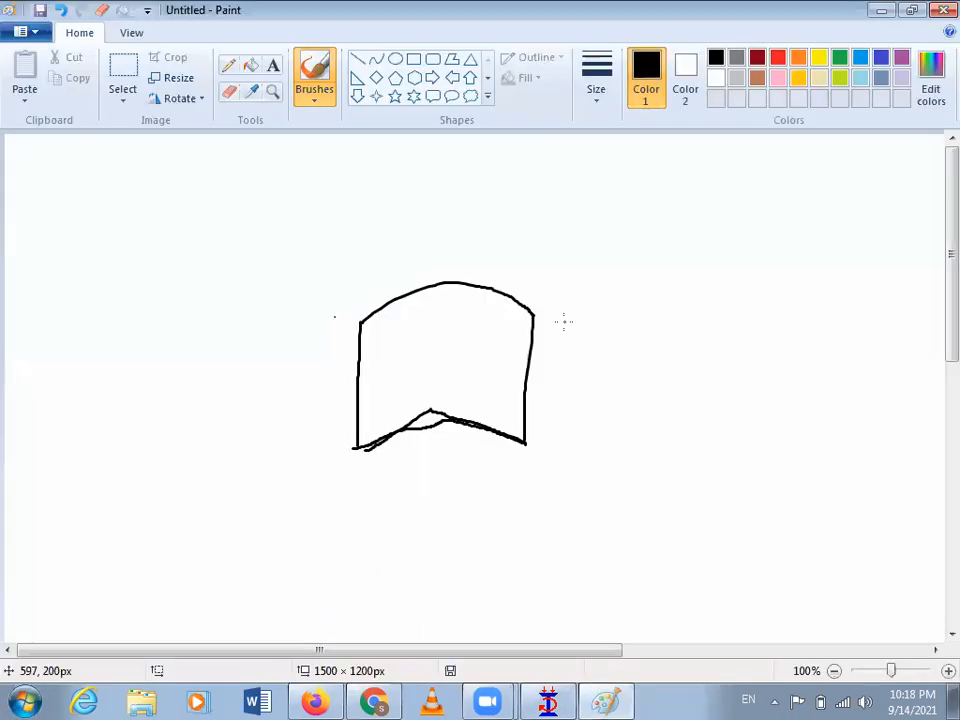
{"action": "key", "text": "ctrl+z"}
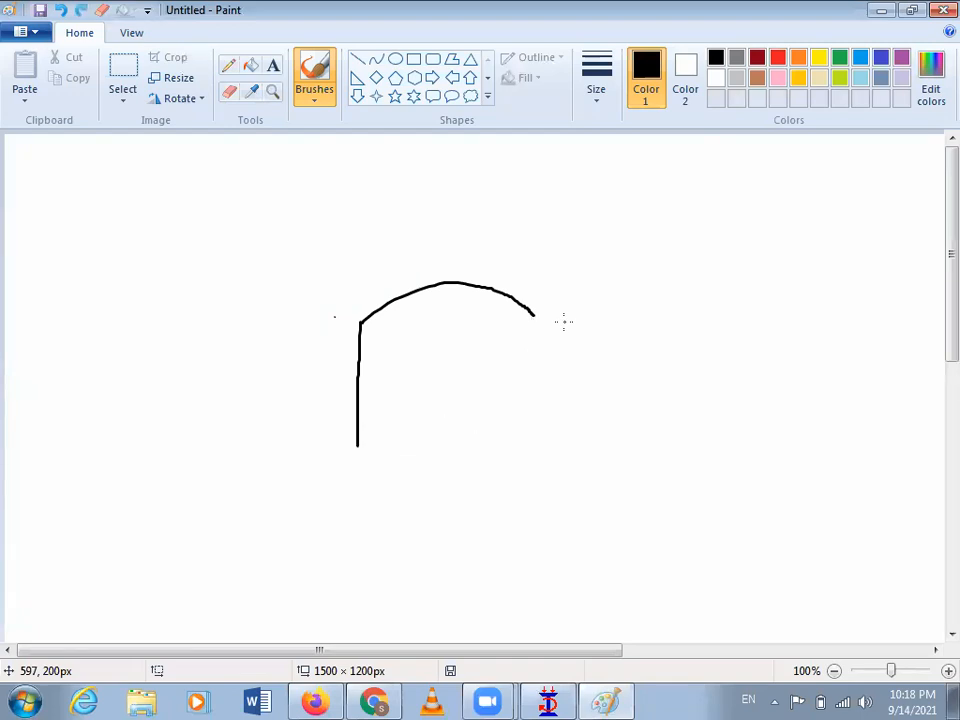
{"action": "left_click_drag", "start_coordinate": [534, 316], "coordinate": [539, 445]}
{"action": "mouse_move", "coordinate": [358, 443]}
{"action": "left_mouse_down"}
{"action": "mouse_move", "coordinate": [437, 409]}
{"action": "mouse_move", "coordinate": [519, 426]}
{"action": "mouse_move", "coordinate": [538, 446]}
{"action": "left_mouse_up"}
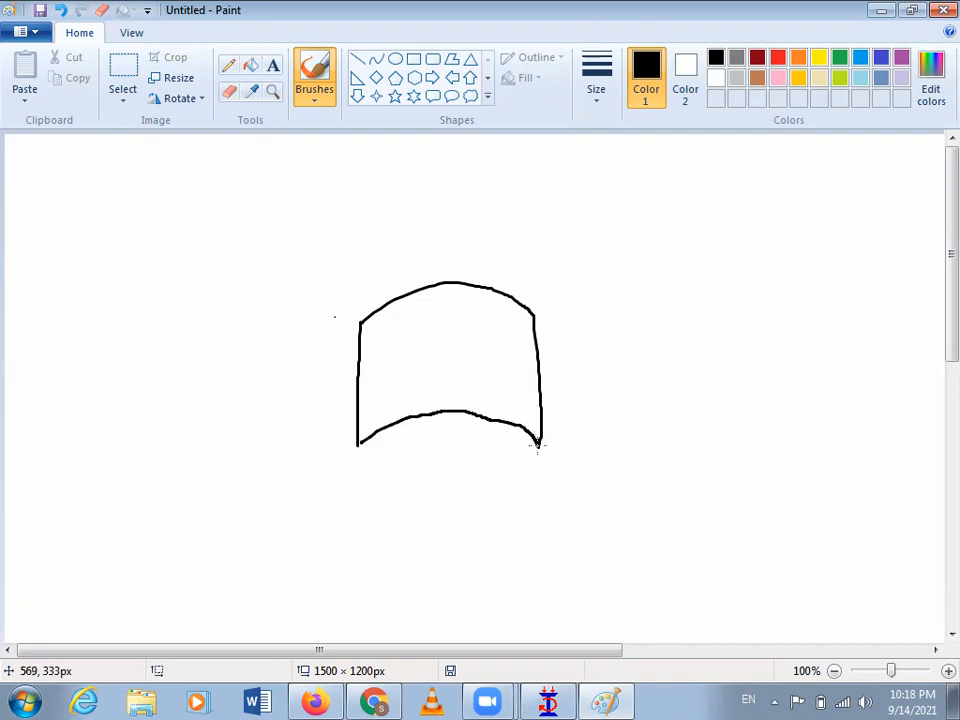
Step: Handwrite "V = 2" beside the tank sketch and redo the line of notes beneath it
{"action": "mouse_move", "coordinate": [586, 270]}
{"action": "left_mouse_down"}
{"action": "mouse_move", "coordinate": [618, 249]}
{"action": "mouse_move", "coordinate": [654, 270]}
{"action": "mouse_move", "coordinate": [657, 292]}
{"action": "left_mouse_up"}
{"action": "mouse_move", "coordinate": [688, 244]}
{"action": "left_mouse_down"}
{"action": "mouse_move", "coordinate": [699, 283]}
{"action": "mouse_move", "coordinate": [730, 297]}
{"action": "left_mouse_up"}
{"action": "mouse_move", "coordinate": [612, 366]}
{"action": "left_mouse_down"}
{"action": "mouse_move", "coordinate": [615, 396]}
{"action": "mouse_move", "coordinate": [666, 380]}
{"action": "left_mouse_up"}
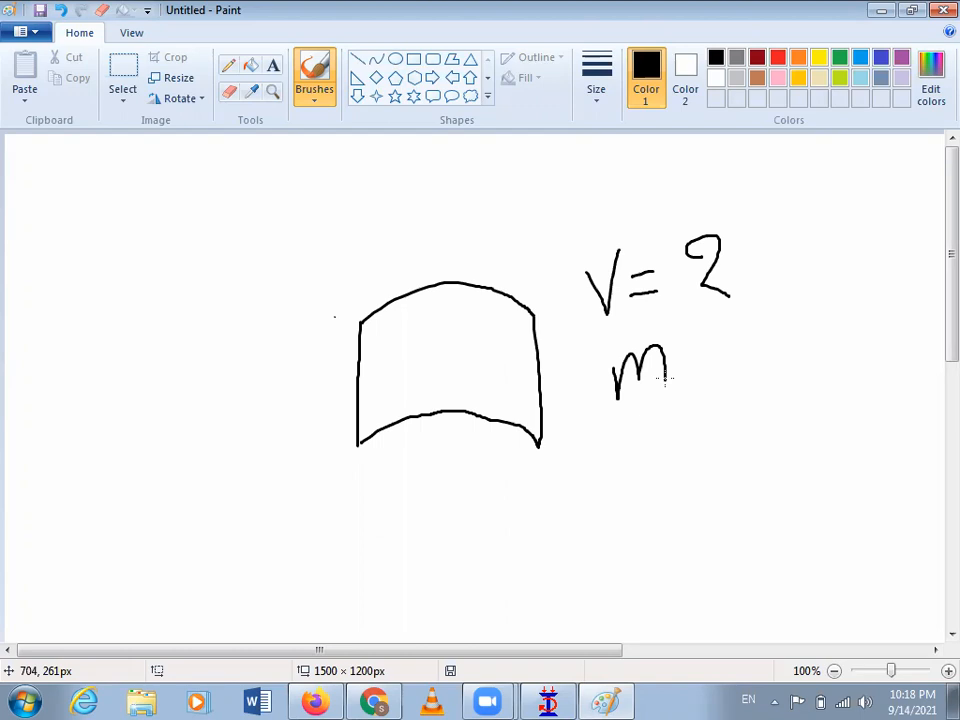
{"action": "key", "text": "ctrl+z"}
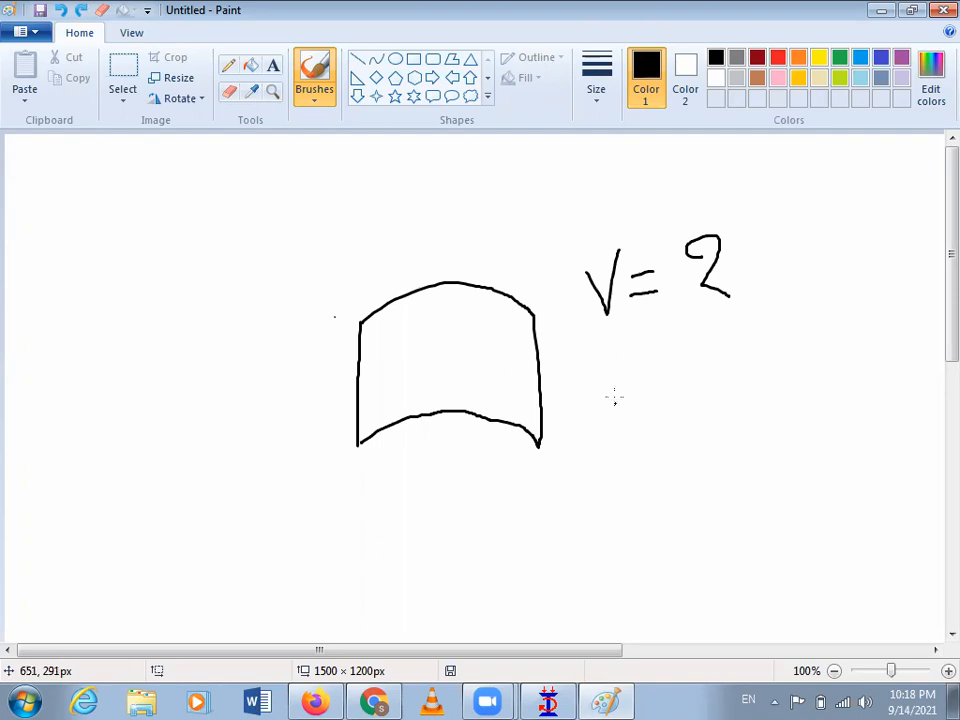
{"action": "mouse_move", "coordinate": [613, 384]}
{"action": "left_mouse_down"}
{"action": "mouse_move", "coordinate": [687, 386]}
{"action": "mouse_move", "coordinate": [797, 362]}
{"action": "mouse_move", "coordinate": [828, 319]}
{"action": "mouse_move", "coordinate": [826, 381]}
{"action": "mouse_move", "coordinate": [875, 369]}
{"action": "mouse_move", "coordinate": [897, 351]}
{"action": "mouse_move", "coordinate": [873, 367]}
{"action": "left_mouse_up"}
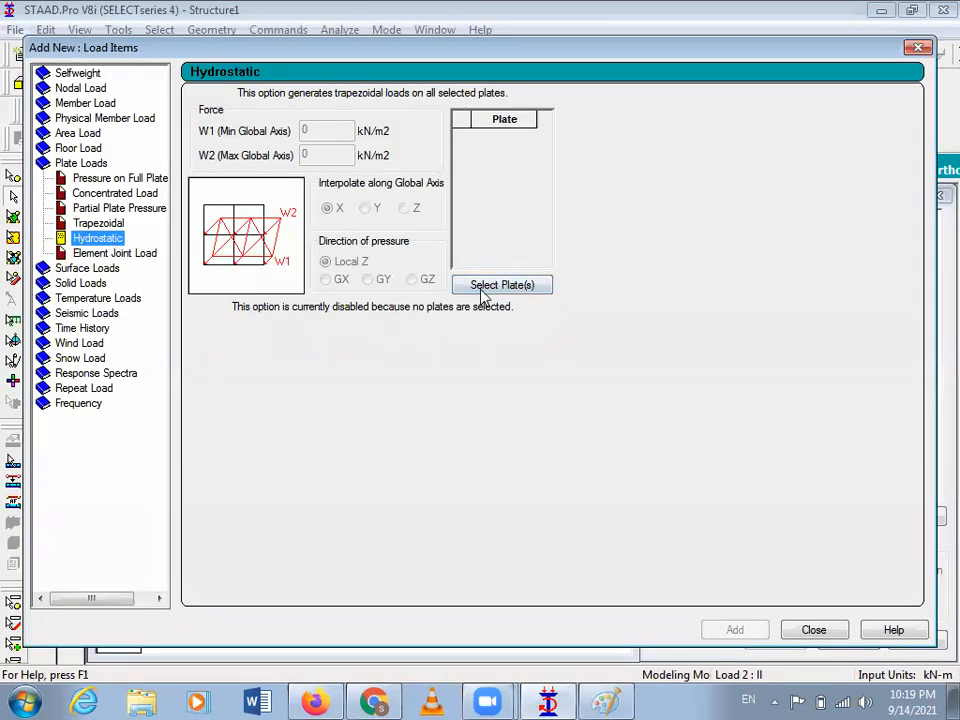
Step: Select all of the tank's plates as the target of the hydrostatic load
{"action": "left_click", "coordinate": [500, 285]}
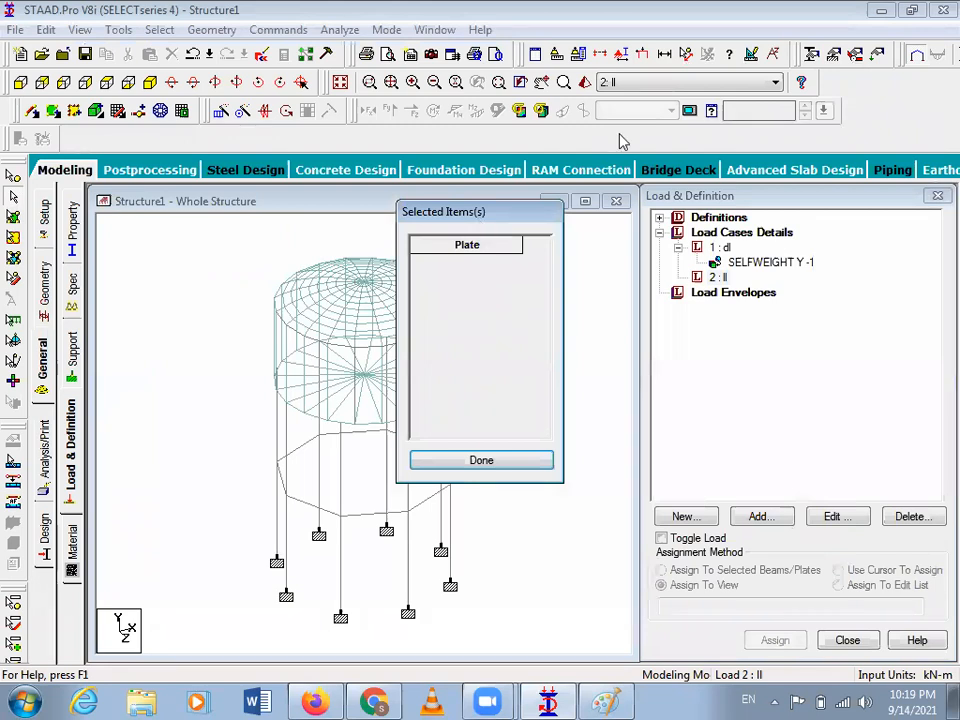
{"action": "left_click_drag", "start_coordinate": [253, 238], "coordinate": [477, 453]}
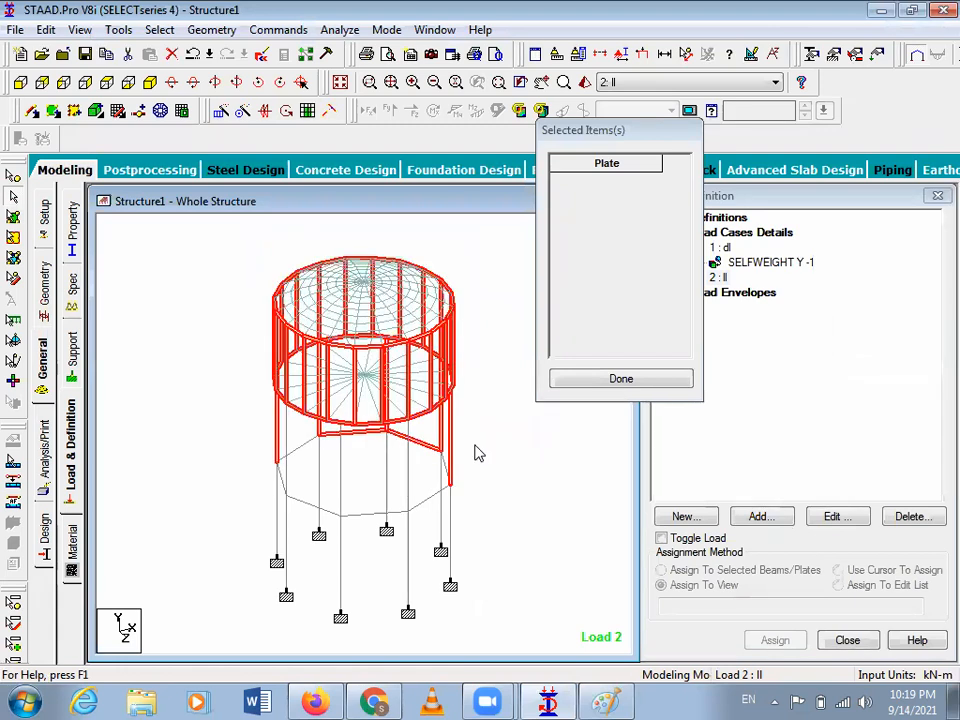
{"action": "left_click", "coordinate": [200, 284]}
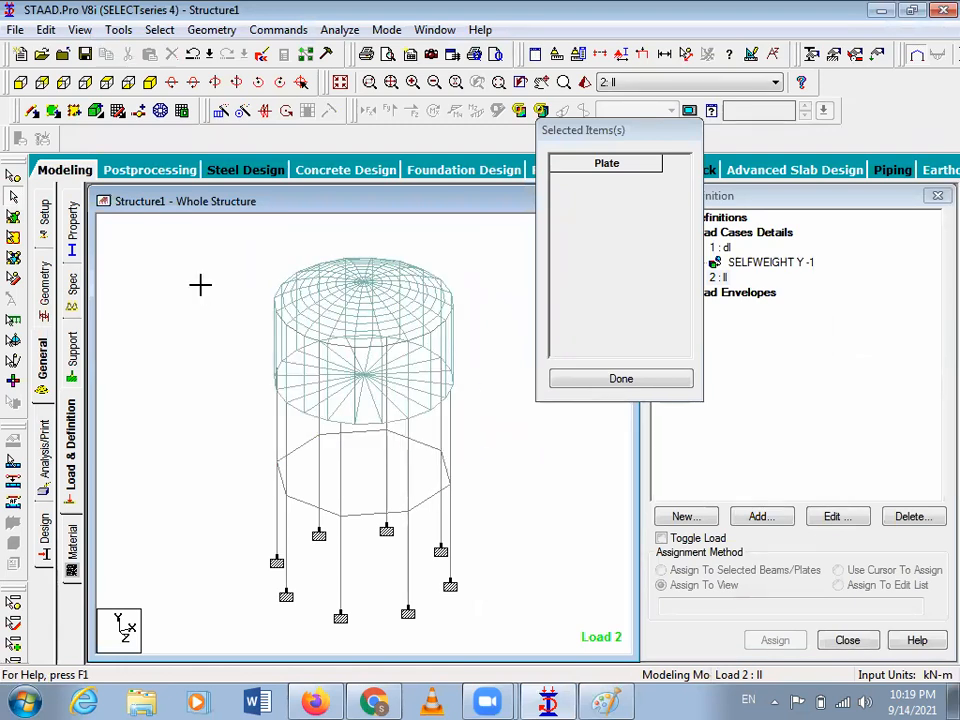
{"action": "left_click", "coordinate": [14, 217]}
{"action": "left_click_drag", "start_coordinate": [233, 238], "coordinate": [482, 450]}
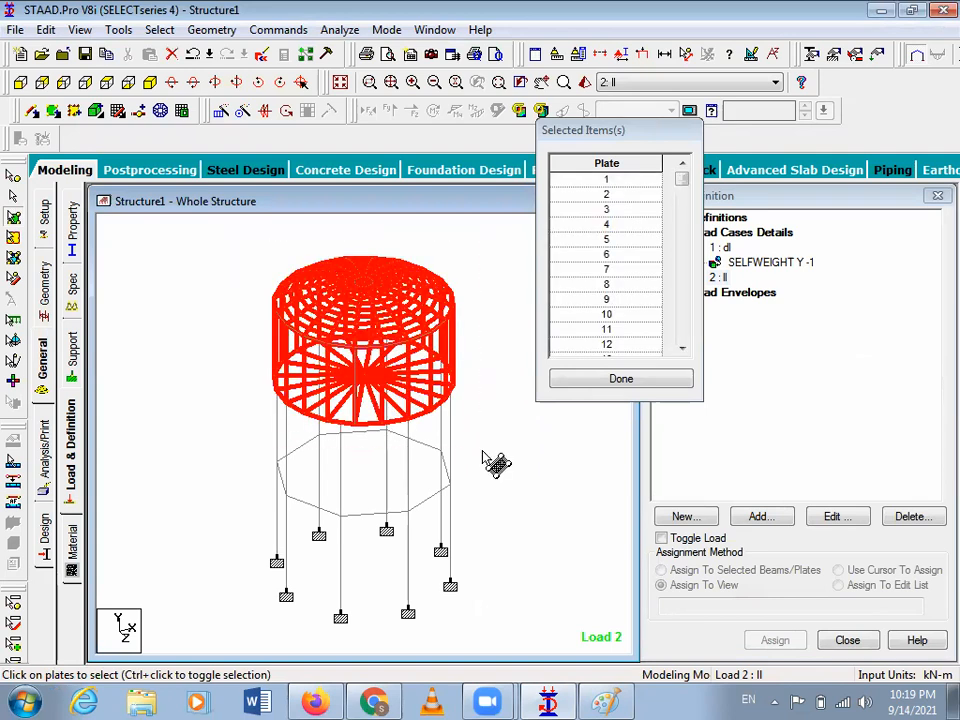
{"action": "left_click", "coordinate": [621, 379]}
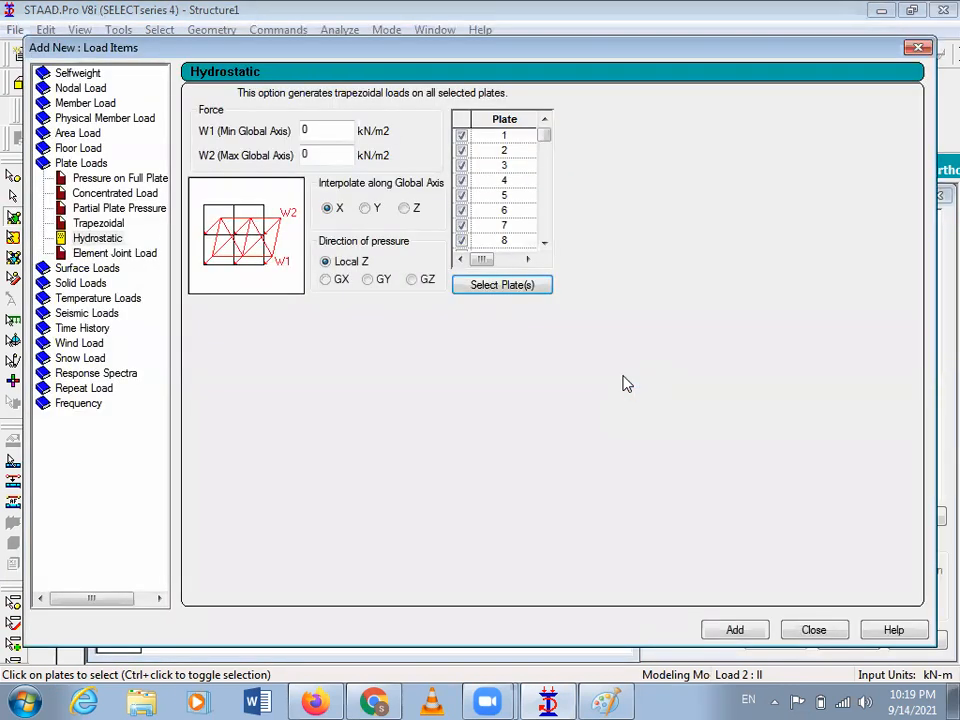
Step: Add the hydrostatic load to load case 2 with W2 set to 10 kN/m2, interpolated along X in local Z
{"action": "left_click", "coordinate": [325, 157]}
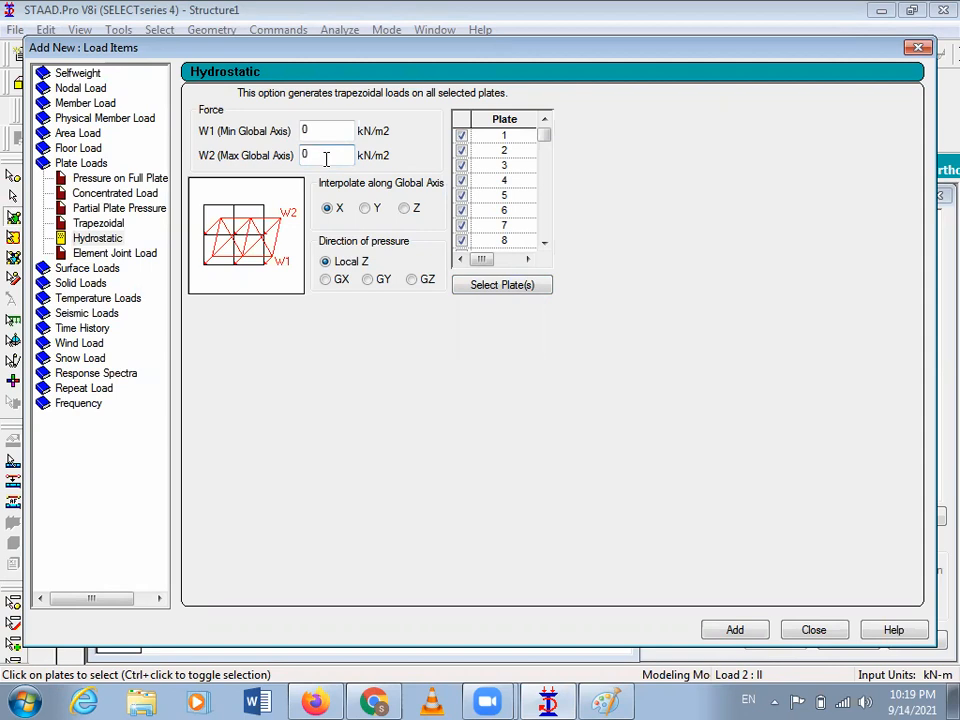
{"action": "key", "text": "BackSpace"}
{"action": "type", "text": "10"}
{"action": "left_click", "coordinate": [738, 632]}
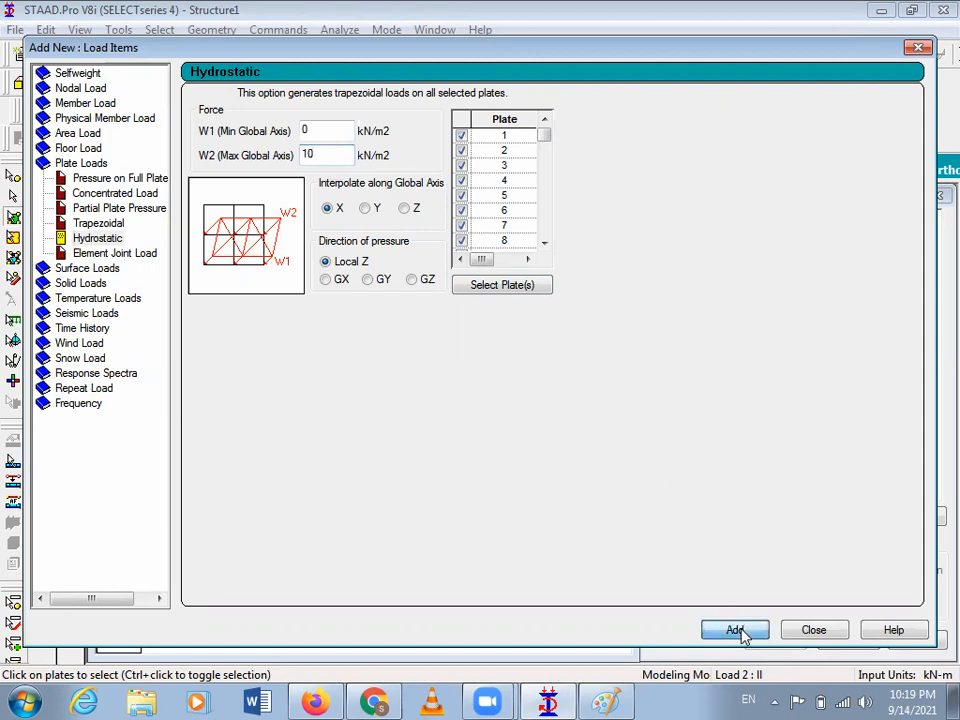
{"action": "left_click", "coordinate": [812, 631]}
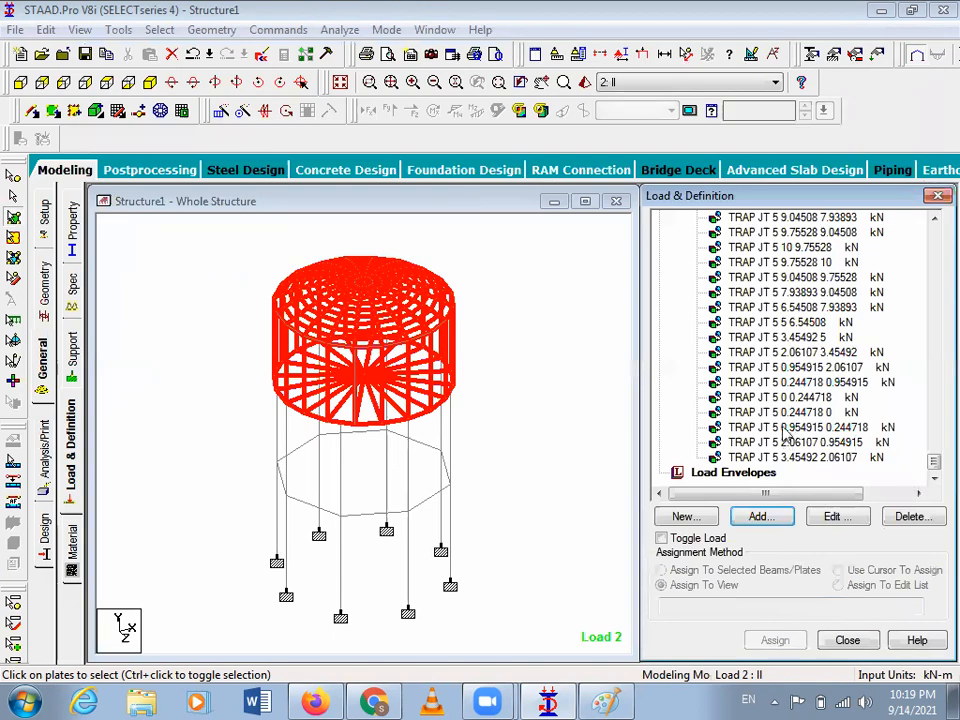
Step: Examine the first few generated trapezoidal plate loads under load case 2 on the model
{"action": "left_click_drag", "start_coordinate": [934, 461], "coordinate": [934, 237]}
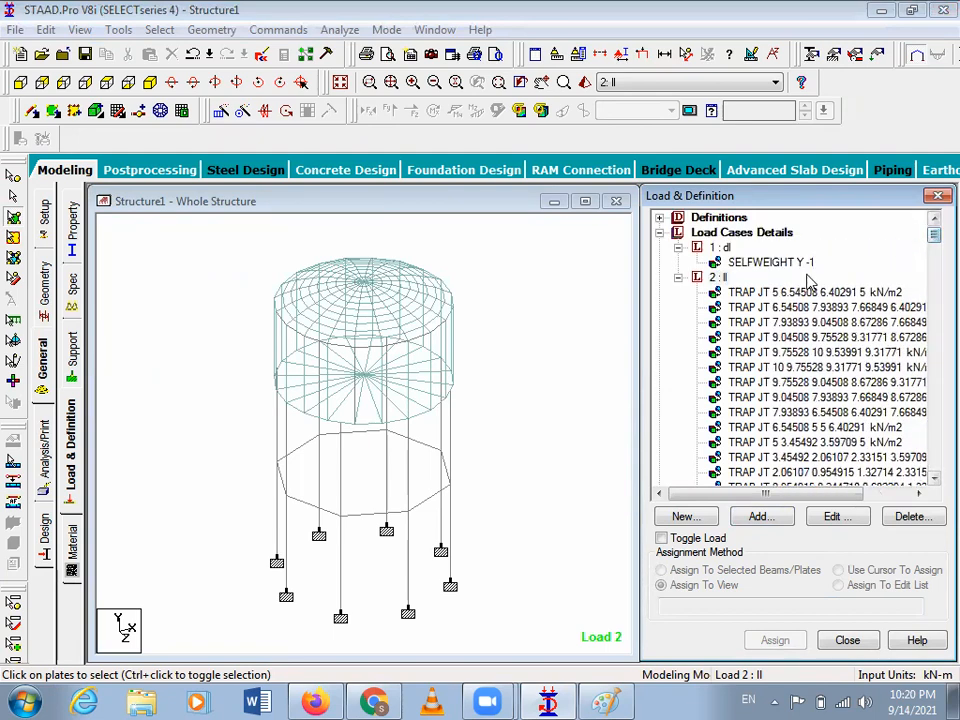
{"action": "left_click", "coordinate": [804, 293]}
{"action": "left_click", "coordinate": [745, 307]}
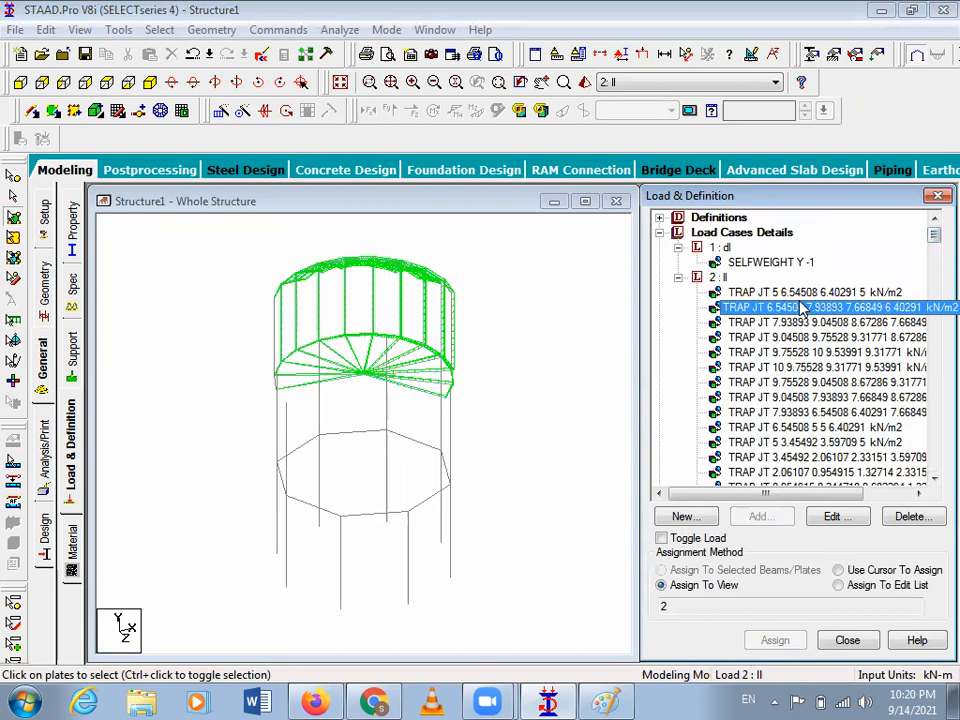
{"action": "left_click", "coordinate": [800, 325]}
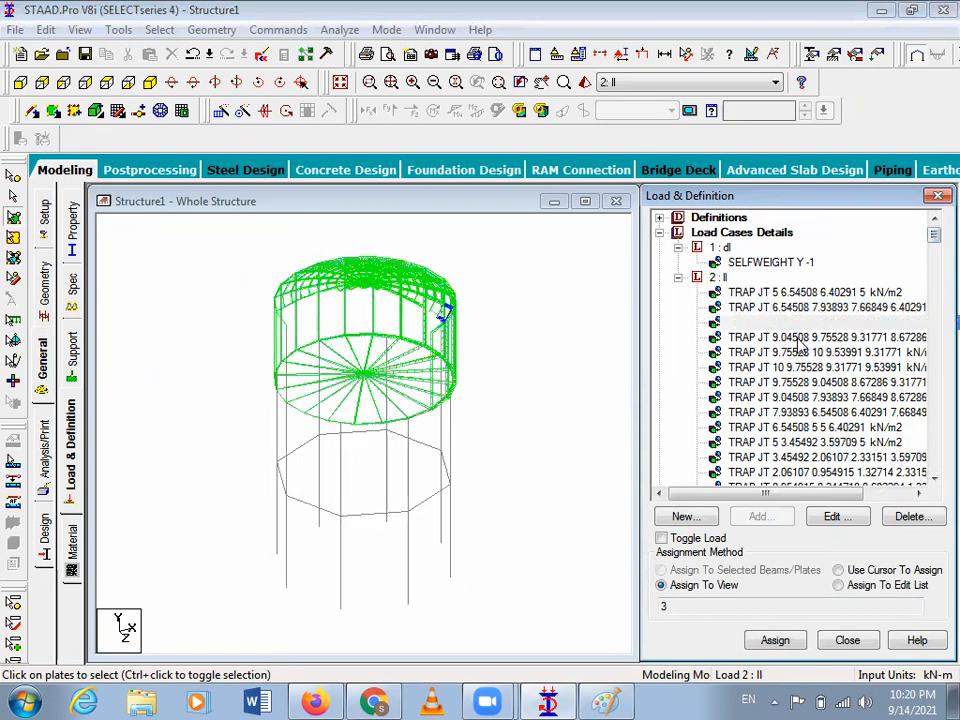
{"action": "left_click", "coordinate": [800, 339]}
{"action": "left_click", "coordinate": [800, 352]}
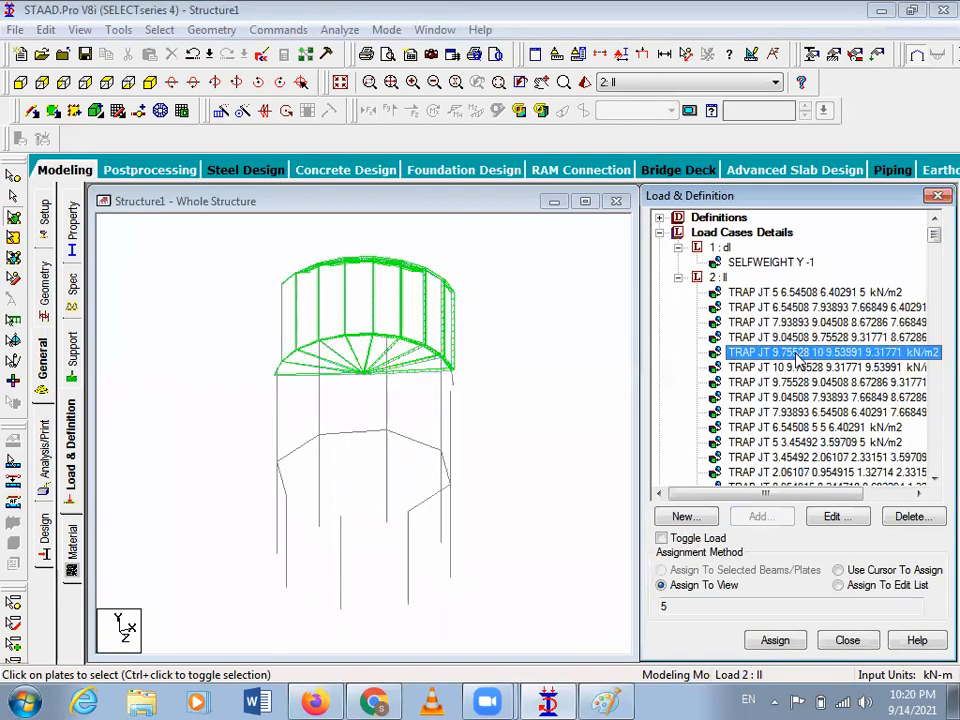
{"action": "left_click", "coordinate": [597, 381]}
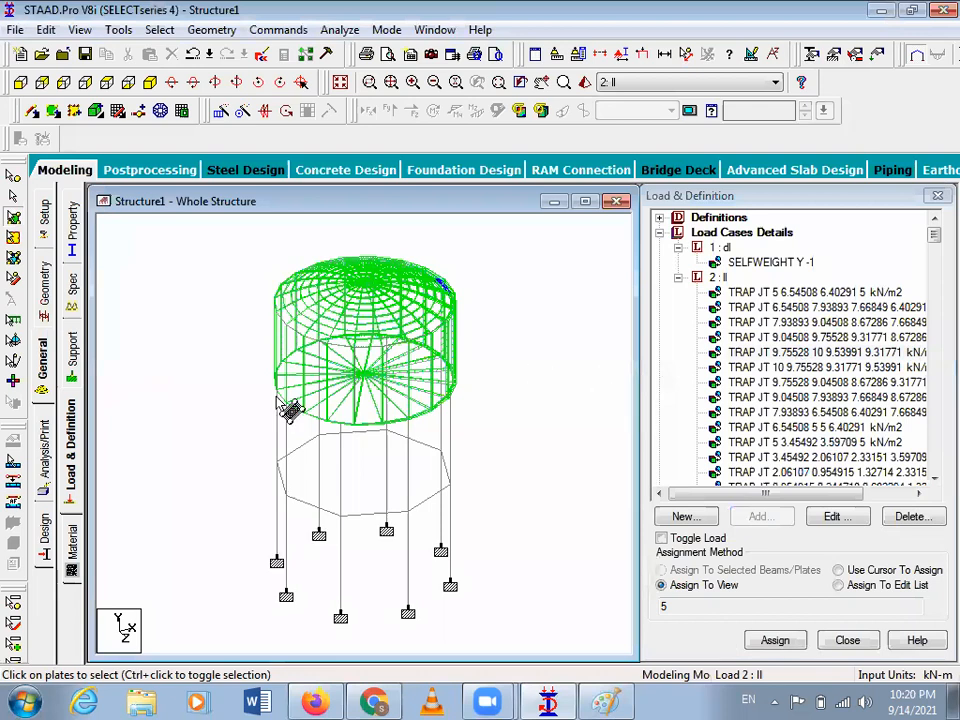
Step: Define a Perform Analysis command with the All print option
{"action": "left_click", "coordinate": [44, 455]}
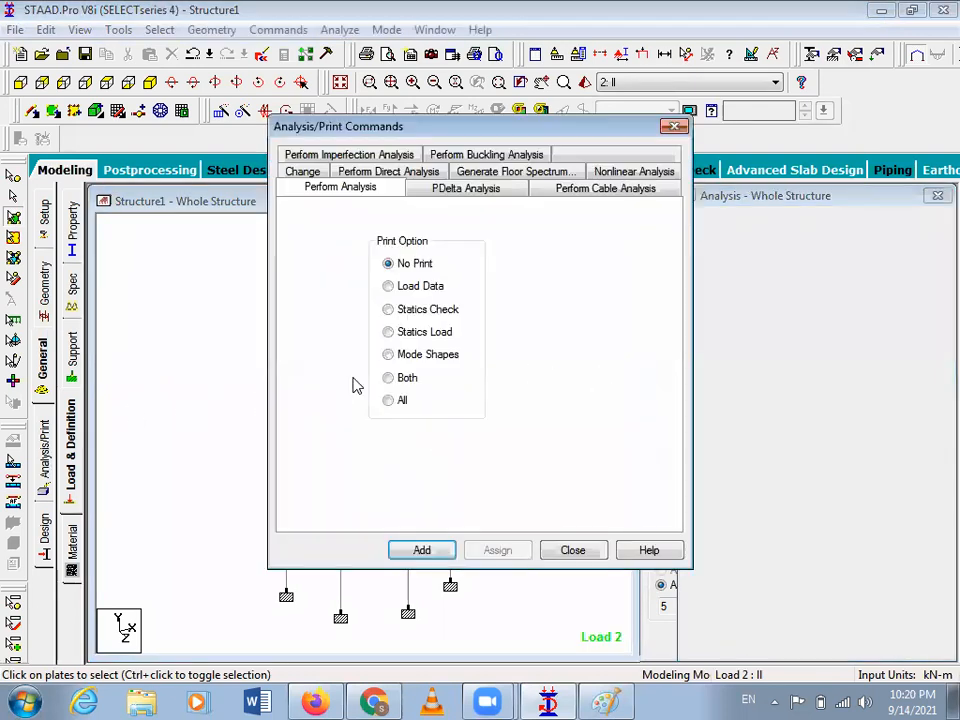
{"action": "left_click", "coordinate": [390, 401]}
{"action": "left_click", "coordinate": [422, 550]}
{"action": "left_click", "coordinate": [566, 551]}
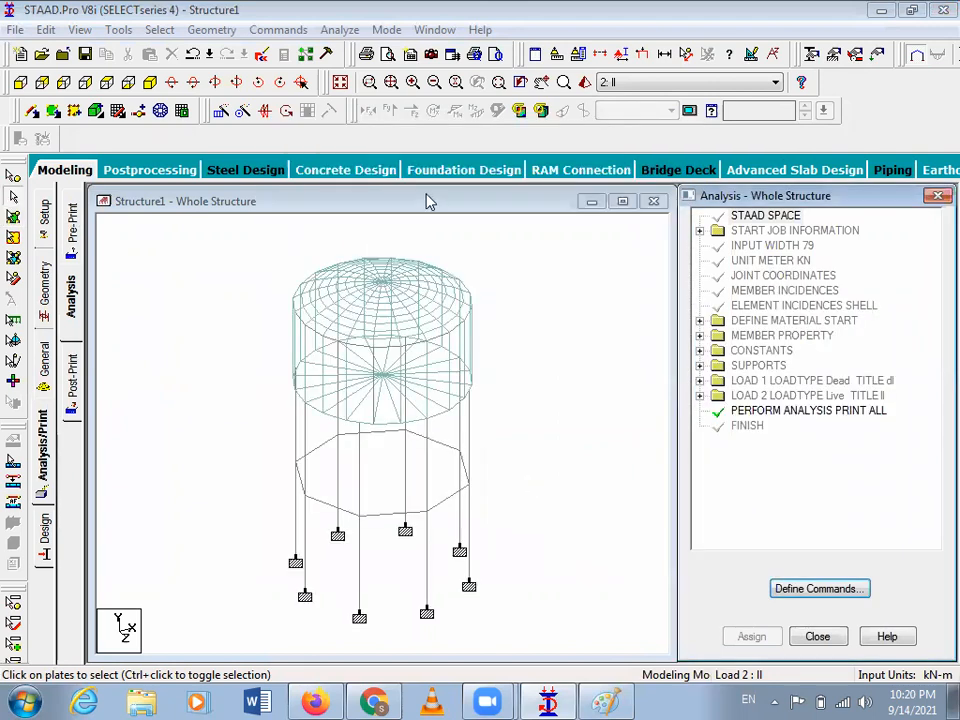
Step: Save the structure, run the analysis, and examine the first error in the output file
{"action": "left_click", "coordinate": [340, 30]}
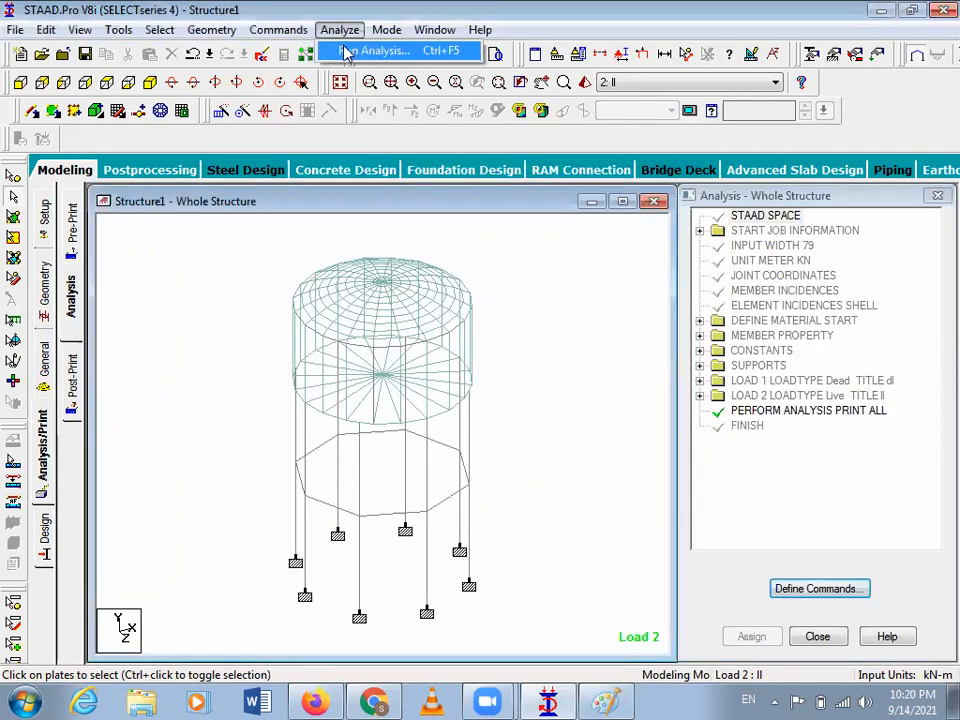
{"action": "left_click", "coordinate": [368, 47]}
{"action": "left_click", "coordinate": [366, 378]}
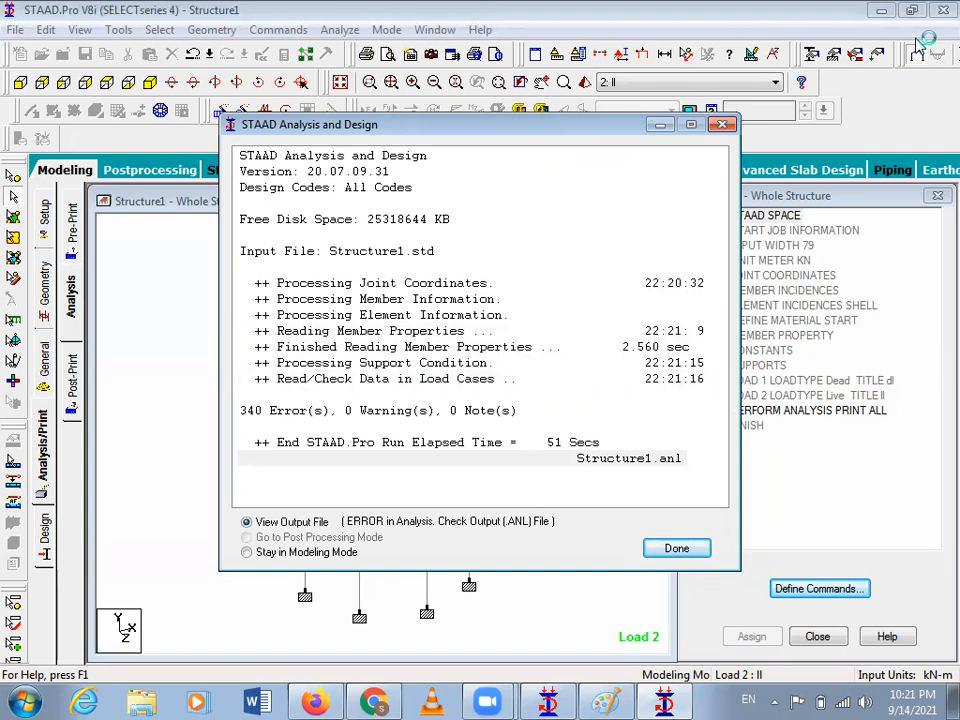
{"action": "key", "text": "Return"}
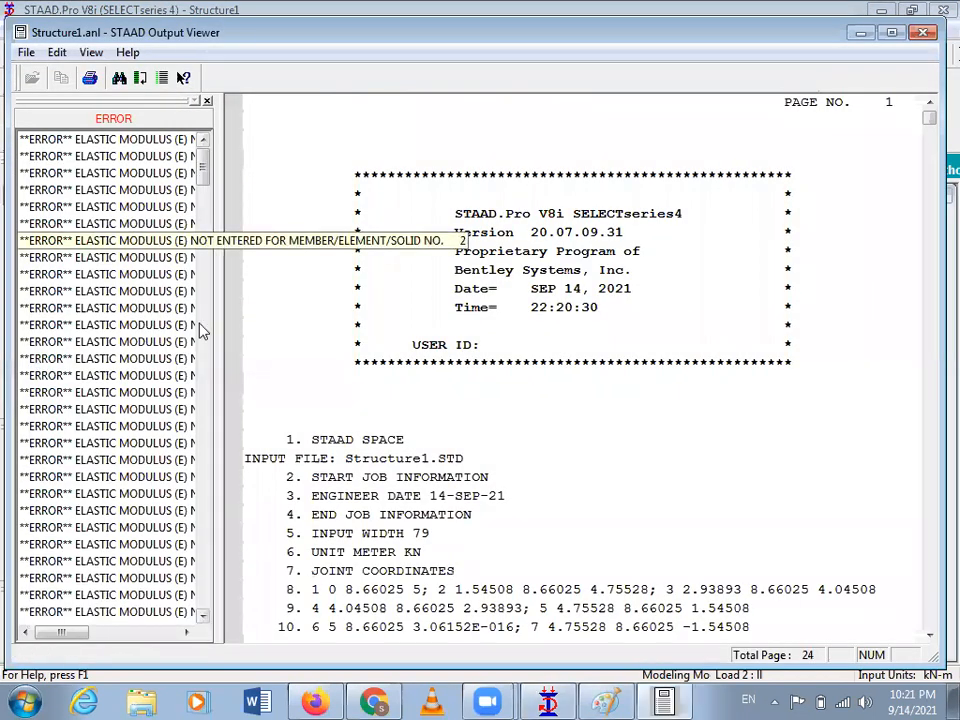
{"action": "left_click", "coordinate": [106, 139]}
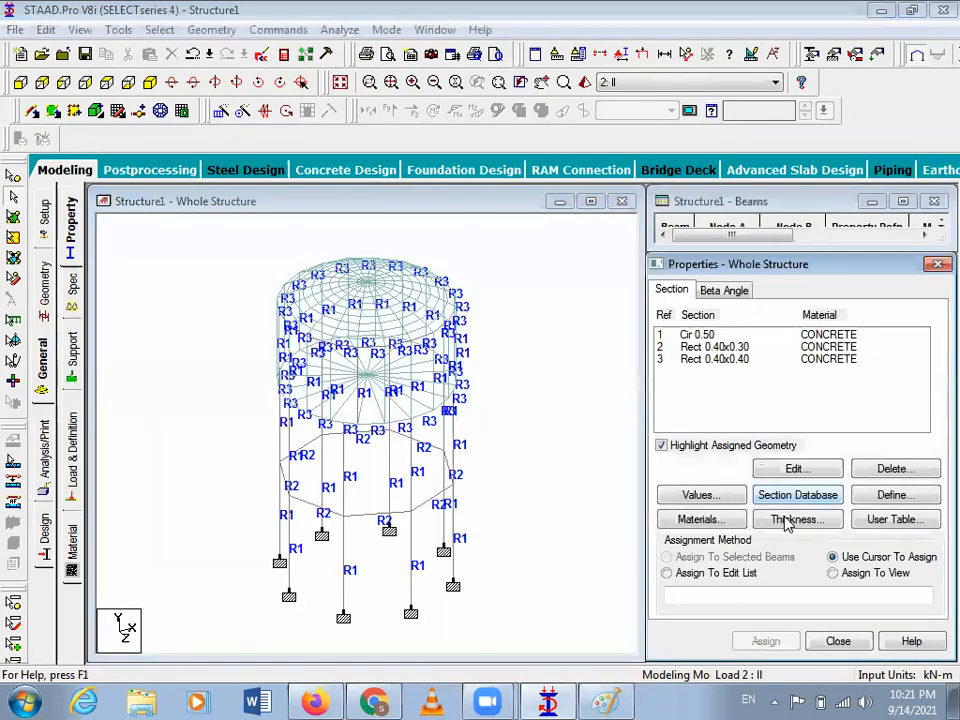
Step: Define a concrete plate element thickness of 0.130 m at all four nodes
{"action": "left_click", "coordinate": [790, 520]}
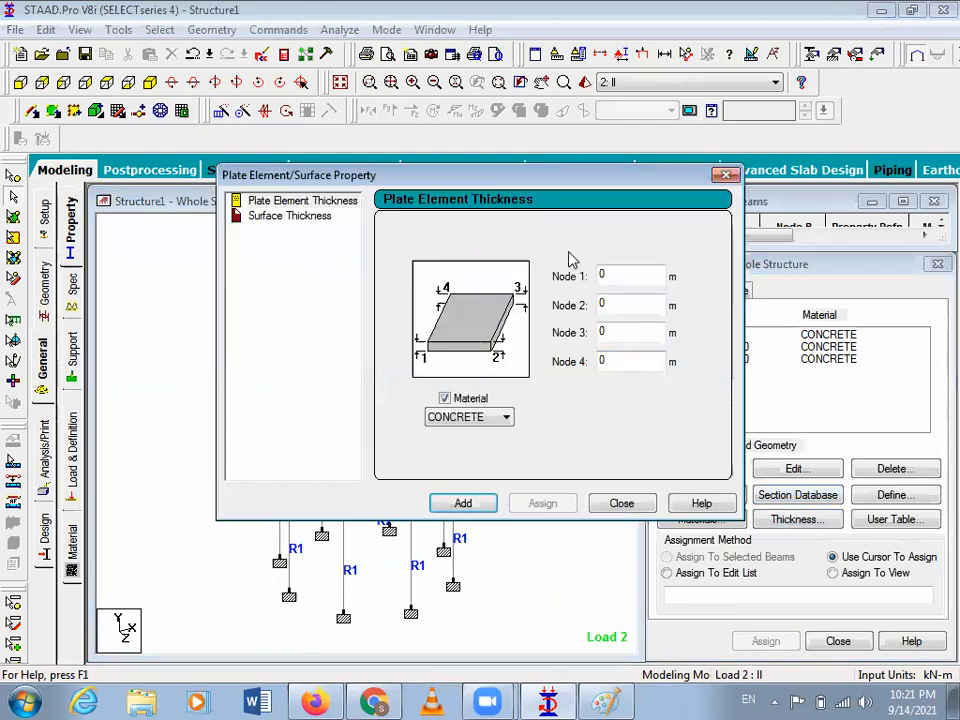
{"action": "double_click", "coordinate": [636, 274]}
{"action": "key", "text": "BackSpace"}
{"action": "type", "text": ".1"}
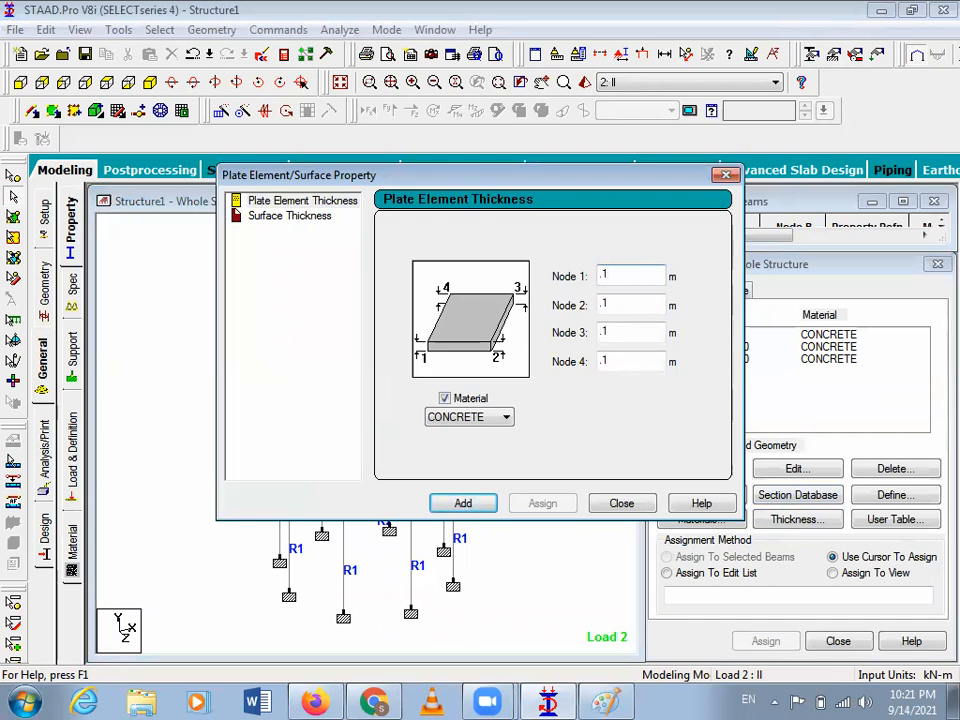
{"action": "type", "text": "30"}
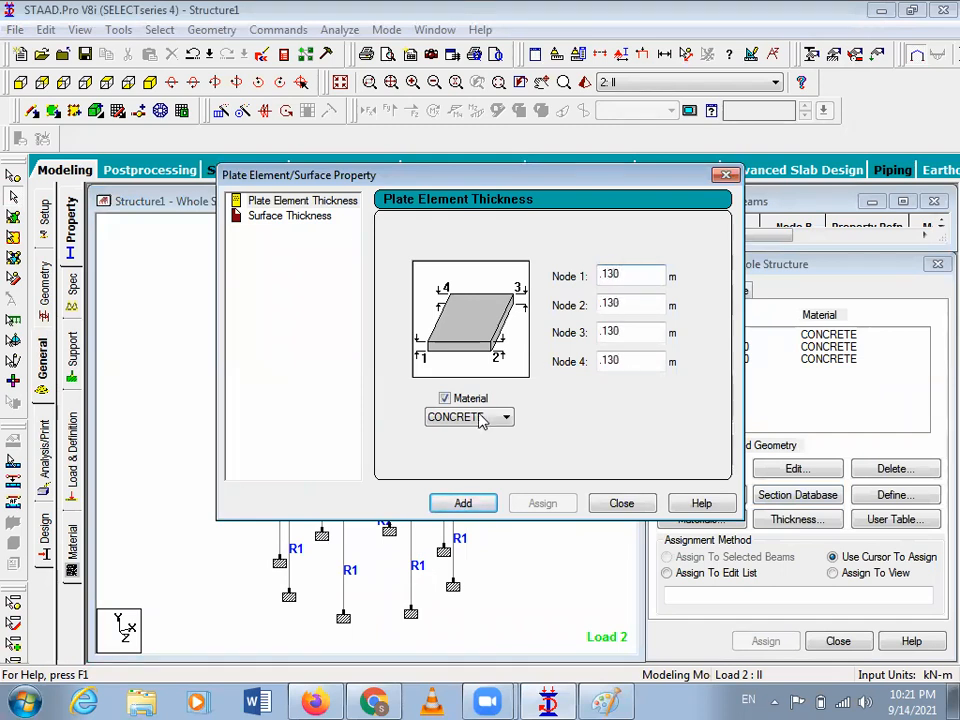
{"action": "left_click", "coordinate": [474, 503]}
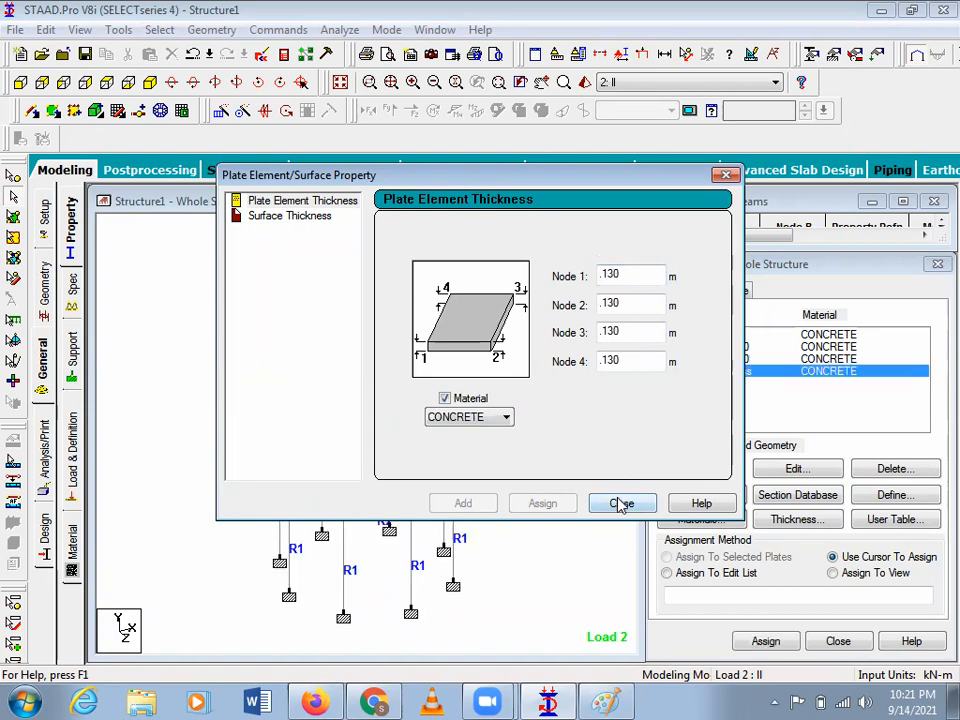
{"action": "left_click", "coordinate": [621, 503]}
Step: Assign the new plate thickness property to all plates in view
{"action": "left_click", "coordinate": [833, 573]}
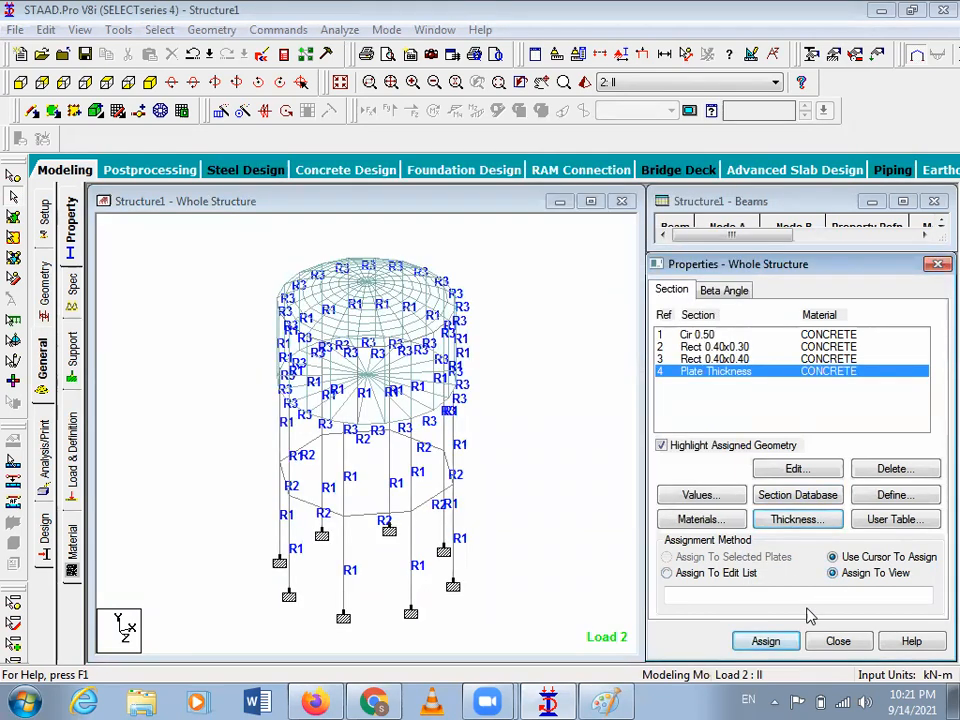
{"action": "left_click", "coordinate": [785, 641]}
{"action": "left_click", "coordinate": [816, 506]}
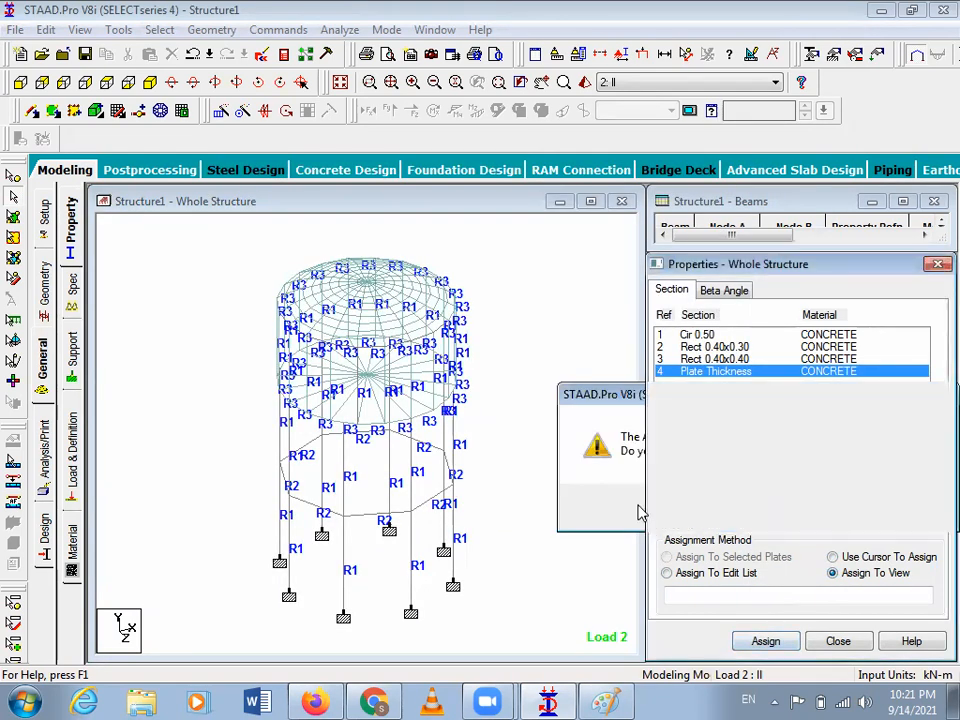
Step: Add another Perform Analysis command with the All print option to the command list
{"action": "left_click", "coordinate": [44, 455]}
{"action": "left_click", "coordinate": [404, 402]}
{"action": "left_click", "coordinate": [422, 553]}
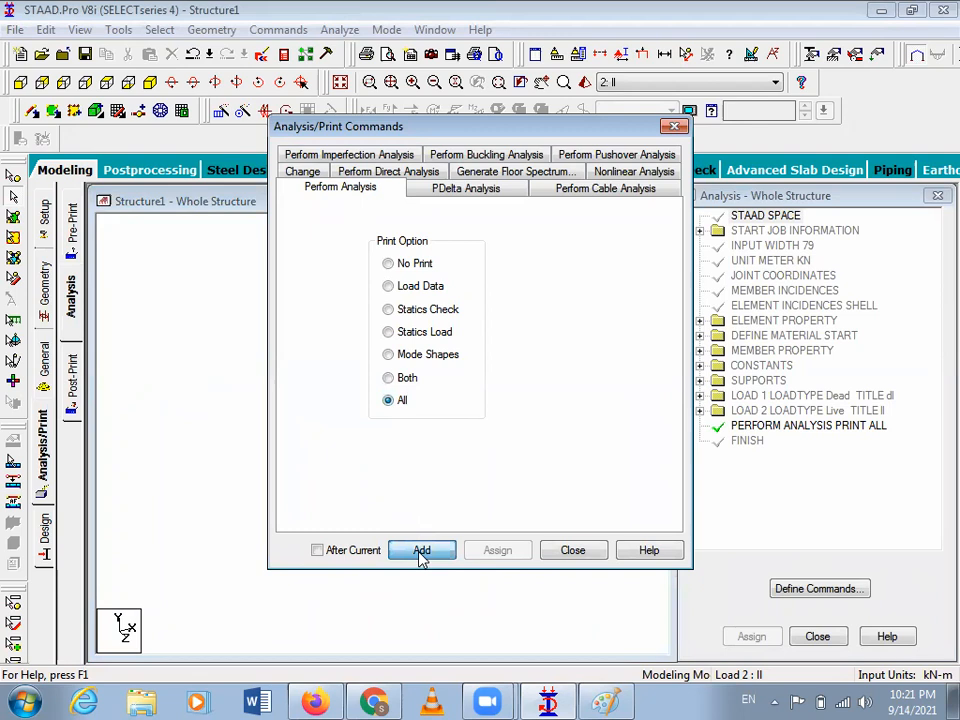
{"action": "left_click", "coordinate": [568, 551]}
Step: Save and rerun the analysis, and enter postprocessing with load cases dl and ll selected for results
{"action": "left_click", "coordinate": [342, 31]}
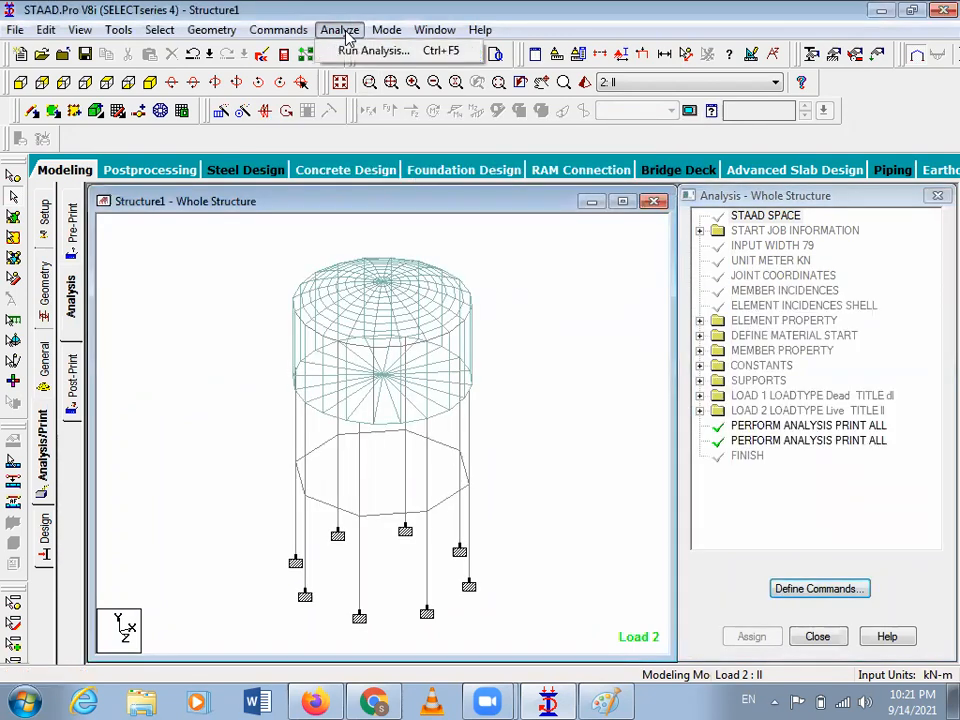
{"action": "left_click", "coordinate": [368, 50]}
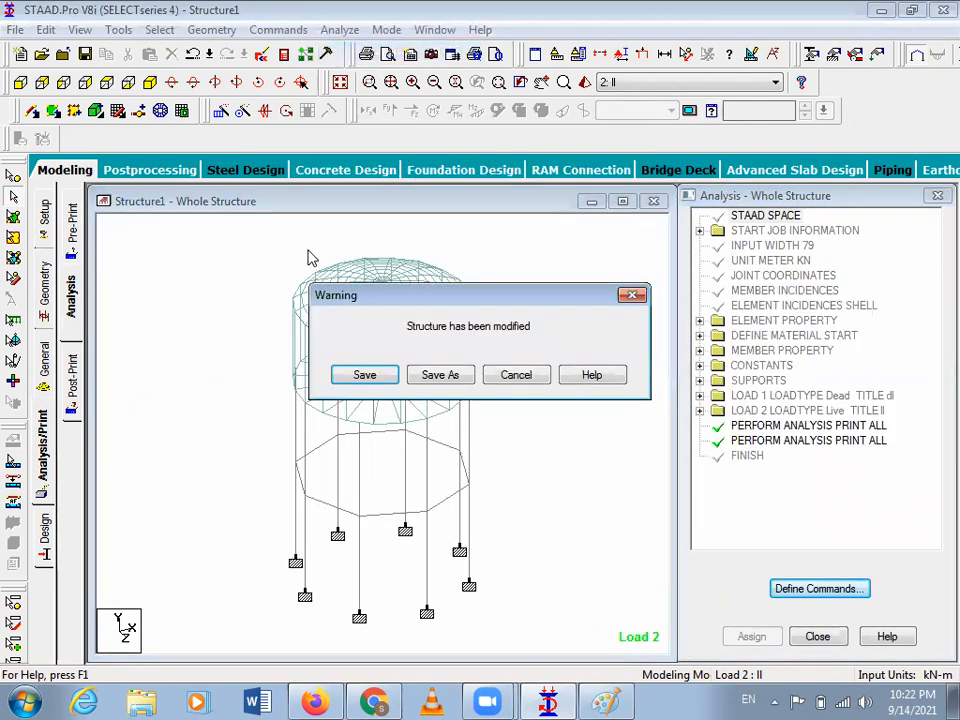
{"action": "left_click", "coordinate": [366, 378]}
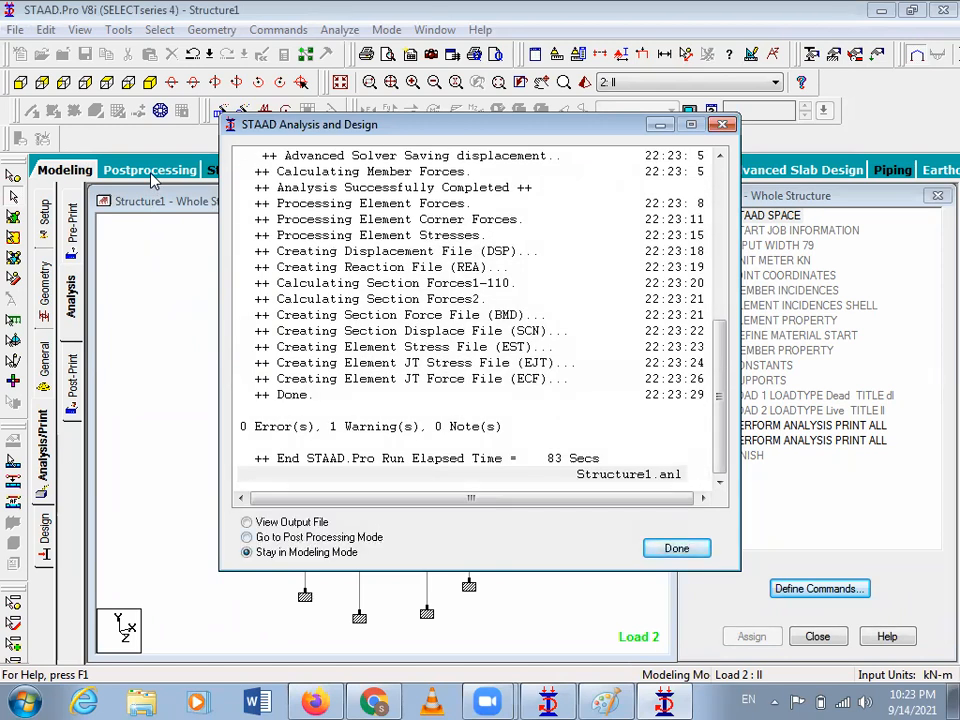
{"action": "key", "text": "Return"}
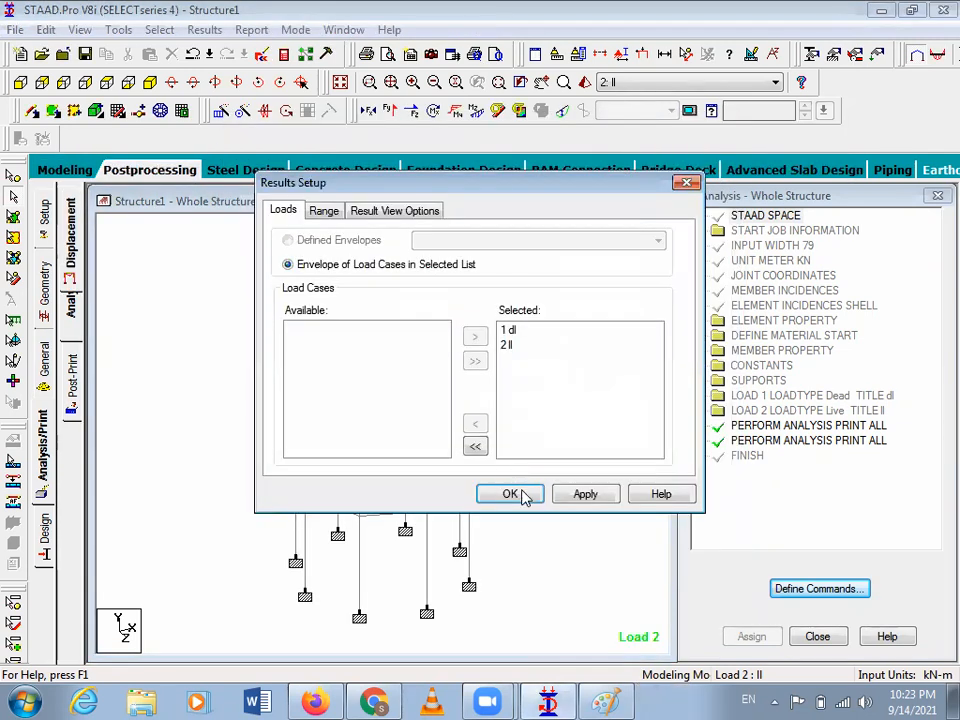
{"action": "left_click", "coordinate": [520, 494]}
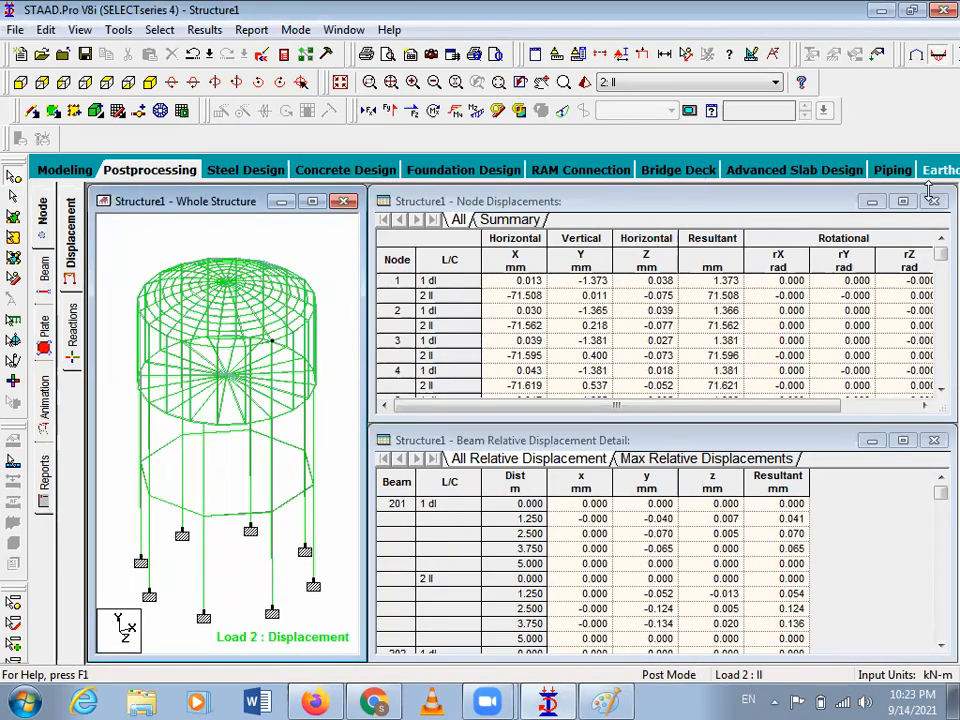
Step: Enlarge the structure view and animate the deflection for load case 2
{"action": "left_click", "coordinate": [313, 203]}
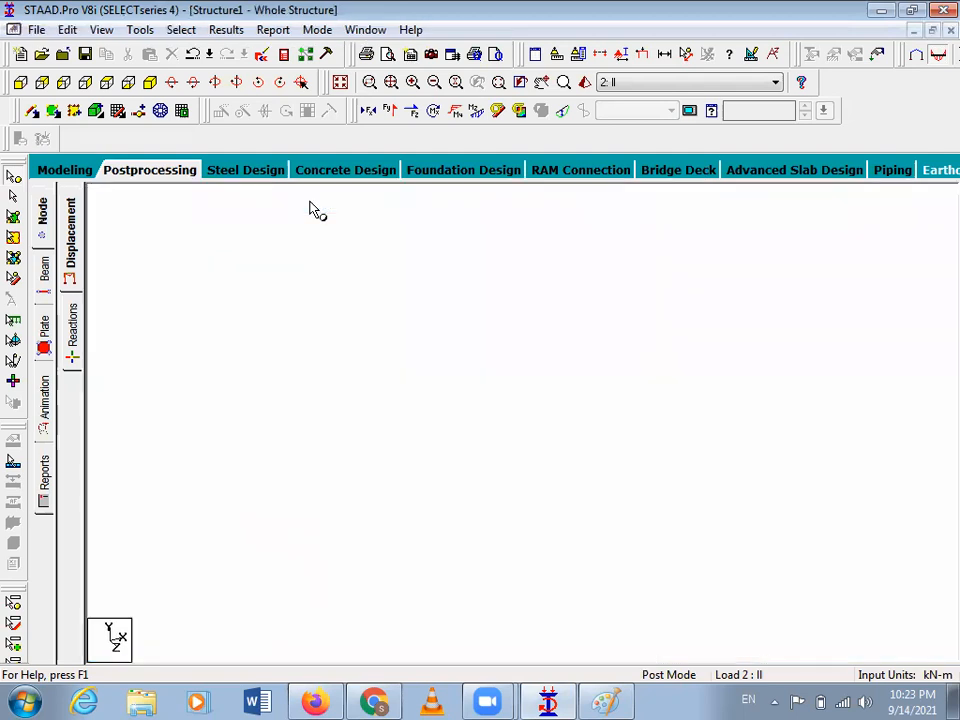
{"action": "left_click", "coordinate": [226, 30]}
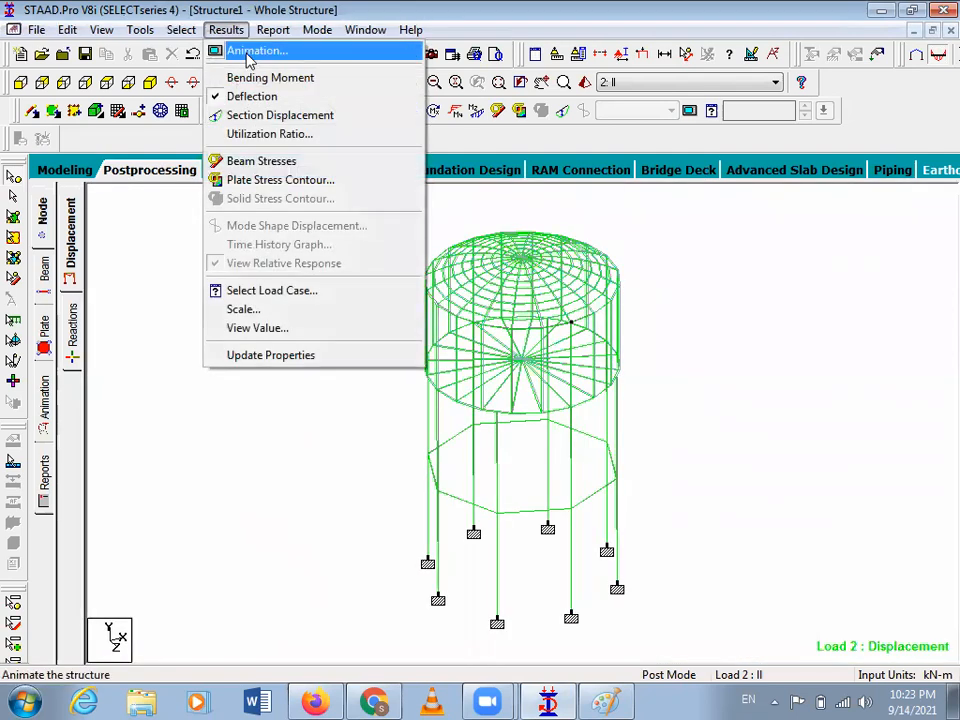
{"action": "left_click", "coordinate": [246, 51]}
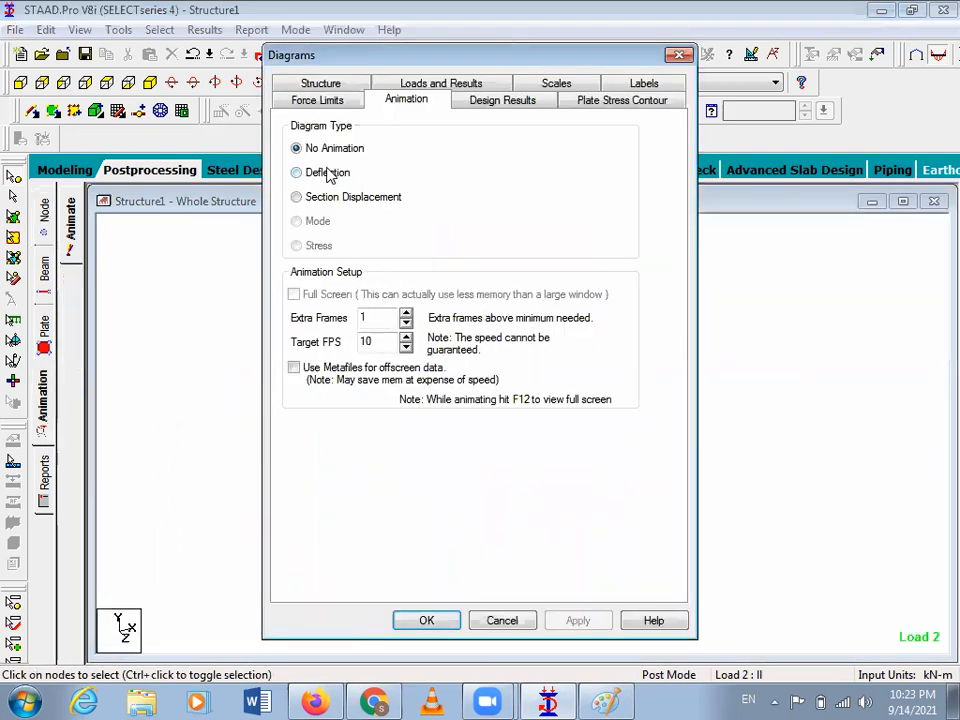
{"action": "left_click", "coordinate": [329, 174]}
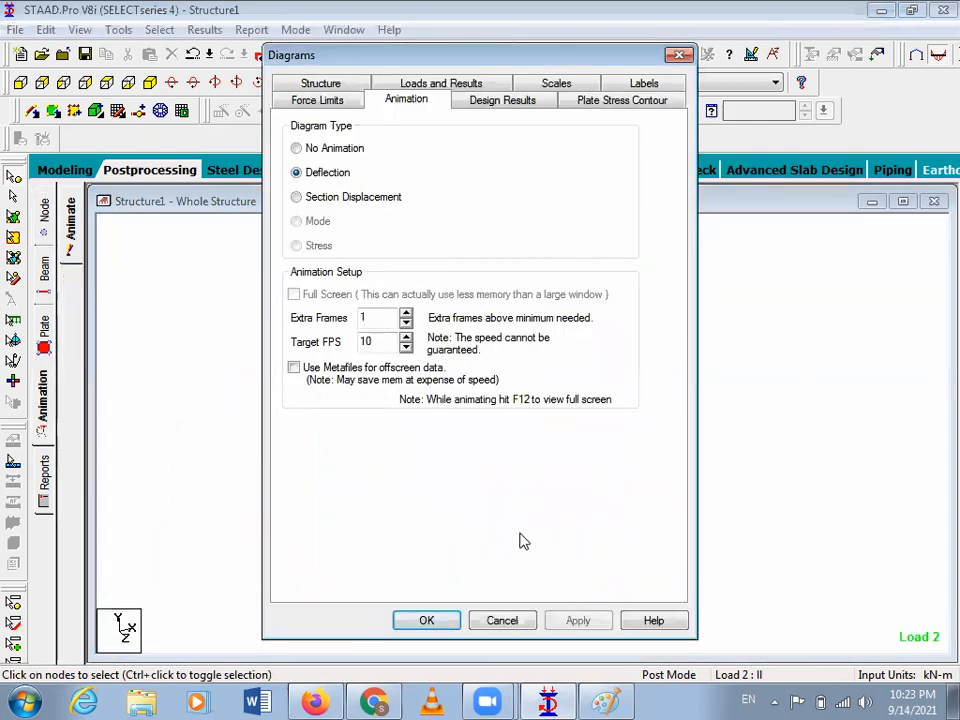
{"action": "left_click", "coordinate": [442, 620]}
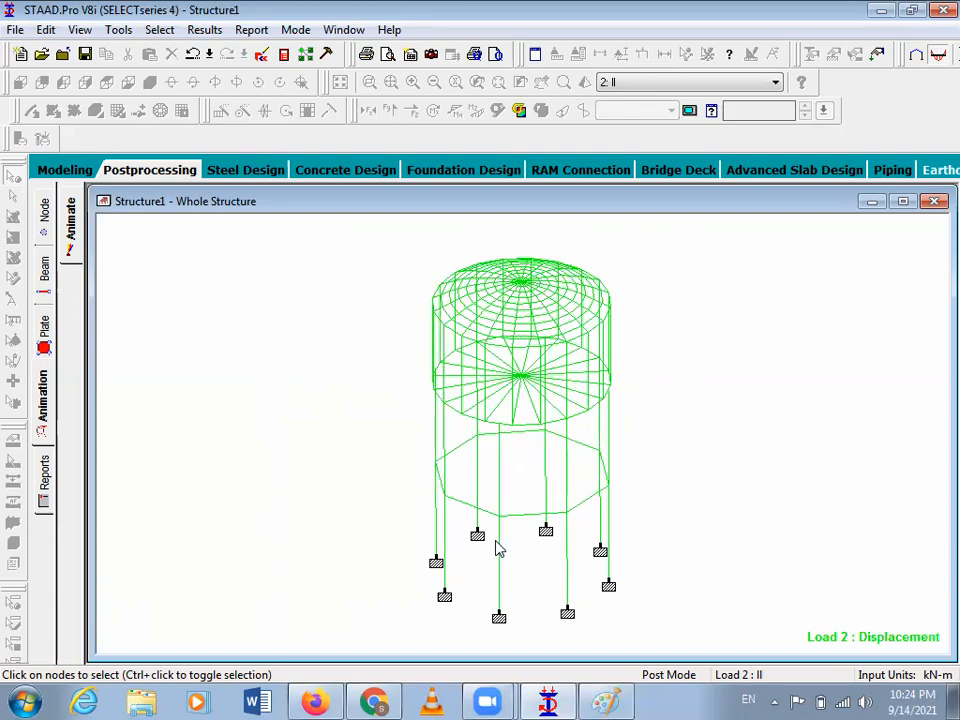
Step: Return to modeling mode, inspect the tank in a 3D rendered view from another angle, and close that view
{"action": "left_click", "coordinate": [85, 173]}
{"action": "left_click", "coordinate": [582, 84]}
{"action": "left_click_drag", "start_coordinate": [567, 376], "coordinate": [617, 450]}
{"action": "left_click", "coordinate": [838, 250]}
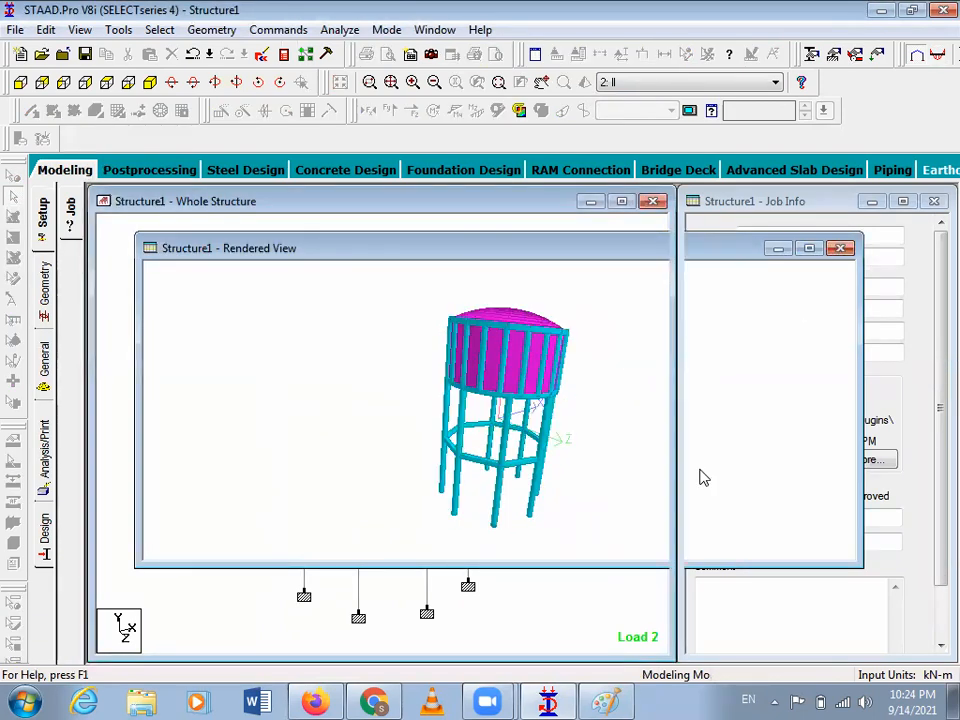